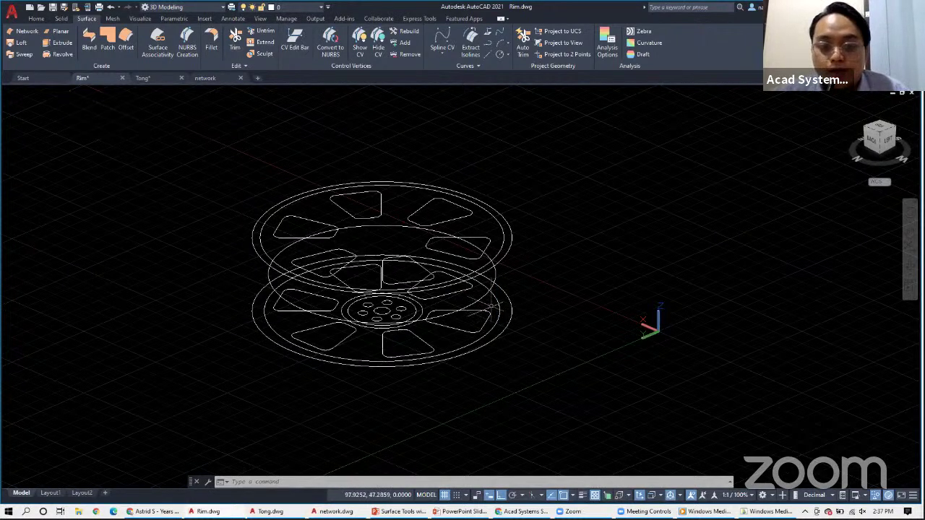
Loft a surface through the upper outer circle, the middle circle and the lower outer circle, using cross sections only.
shift+middle_drag(533, 300, 658, 269)
scroll(499, 288, up, 2)
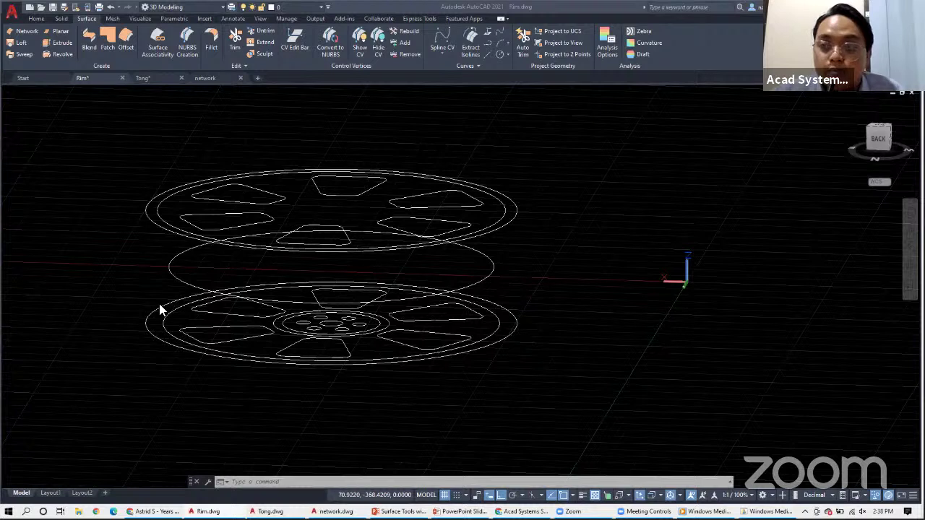
click(21, 44)
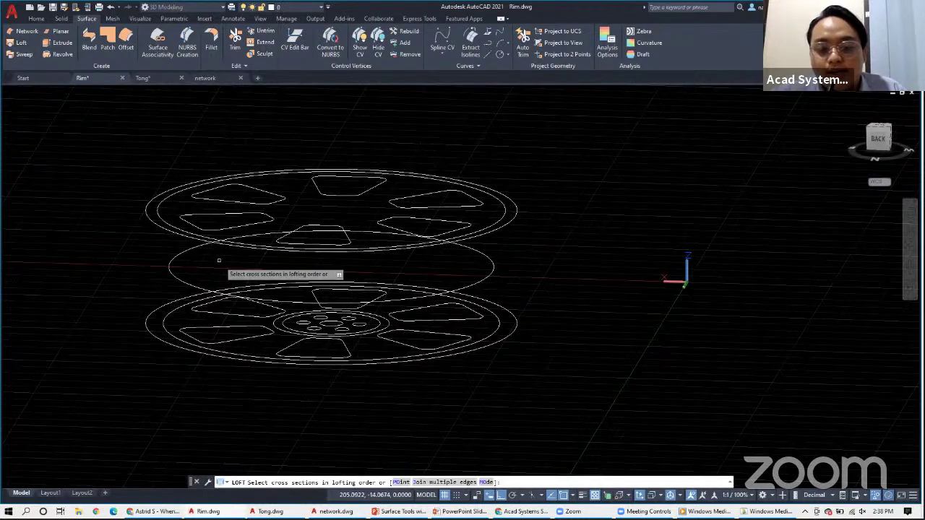
click(148, 216)
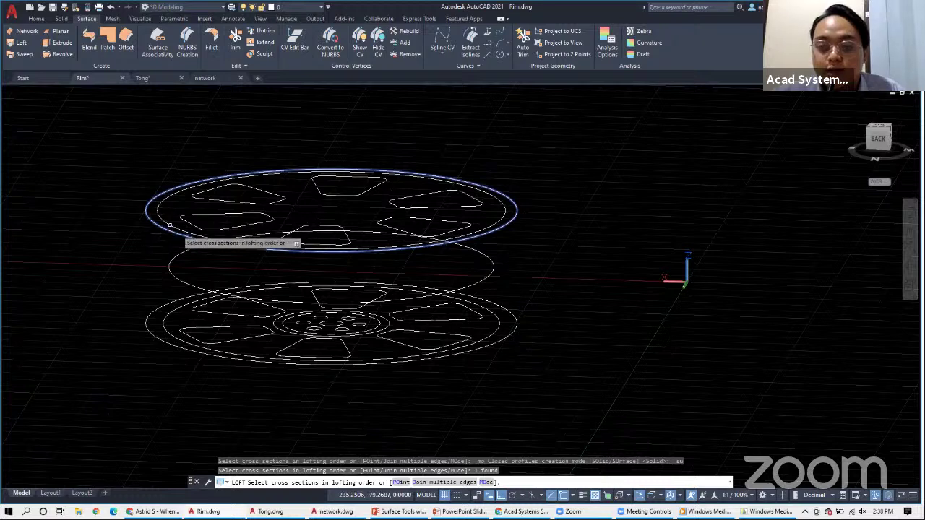
click(171, 271)
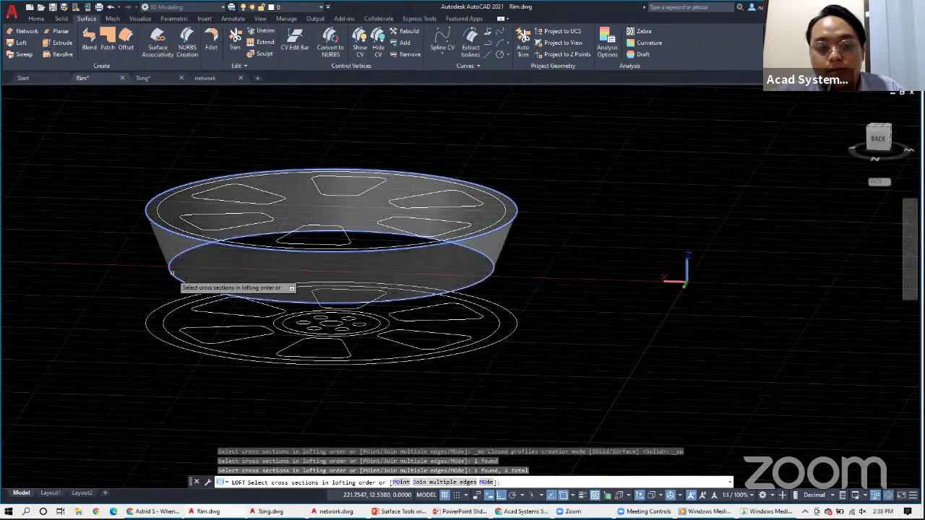
click(144, 329)
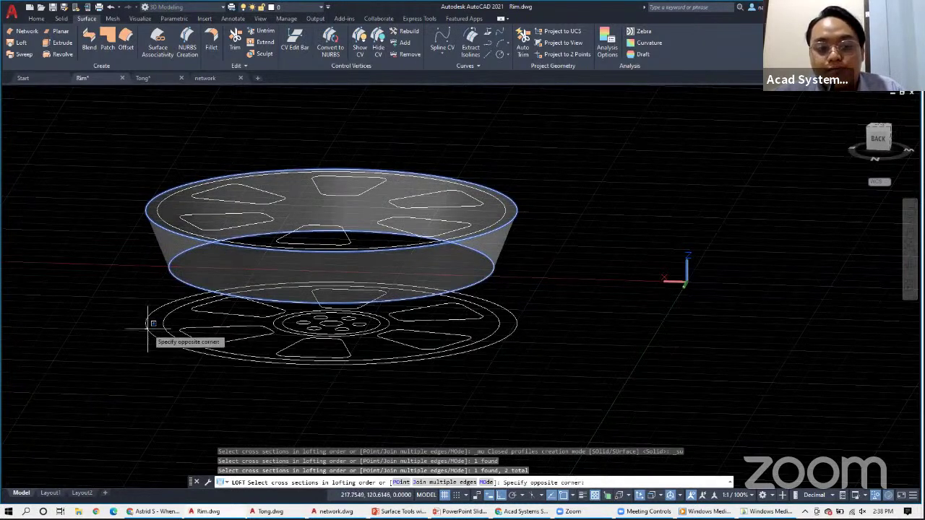
click(146, 328)
click(148, 328)
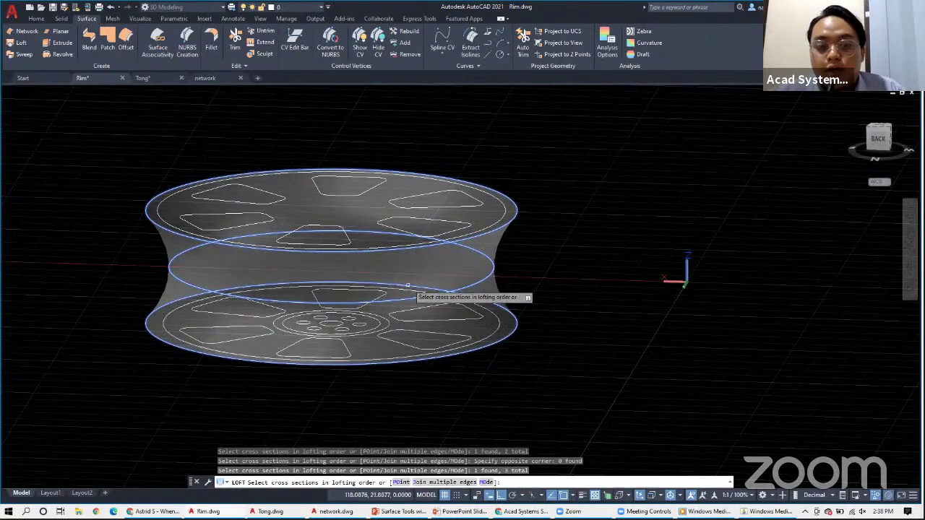
shift+middle_drag(443, 256, 584, 353)
key(Return)
key(Return)
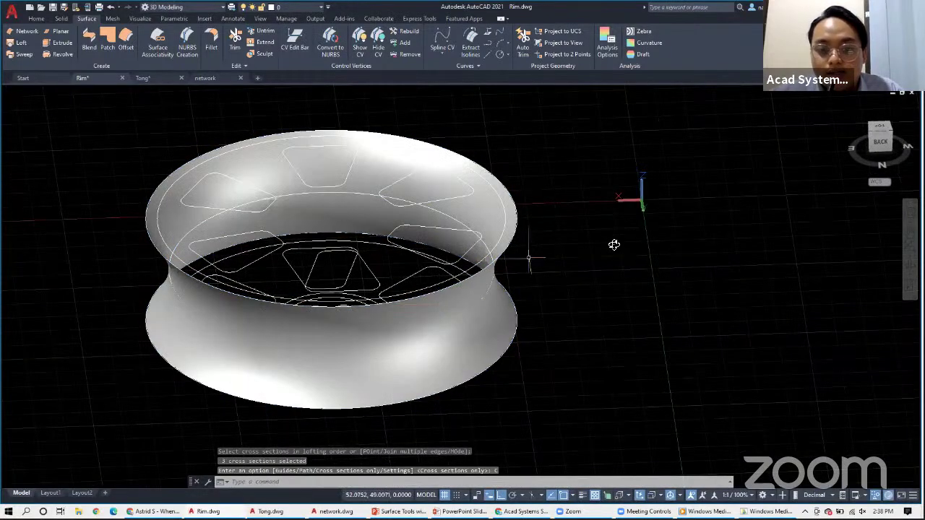
Undo the lofted surface to get back to the wireframe circles.
shift+middle_drag(607, 218, 564, 303)
key(ctrl+z)
key(ctrl+z)
key(ctrl+z)
key(ctrl+z)
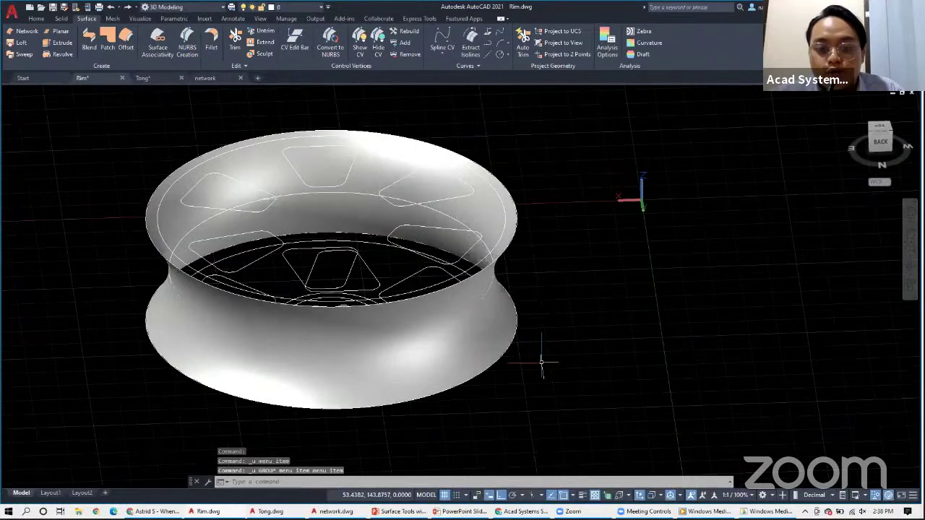
key(ctrl+z)
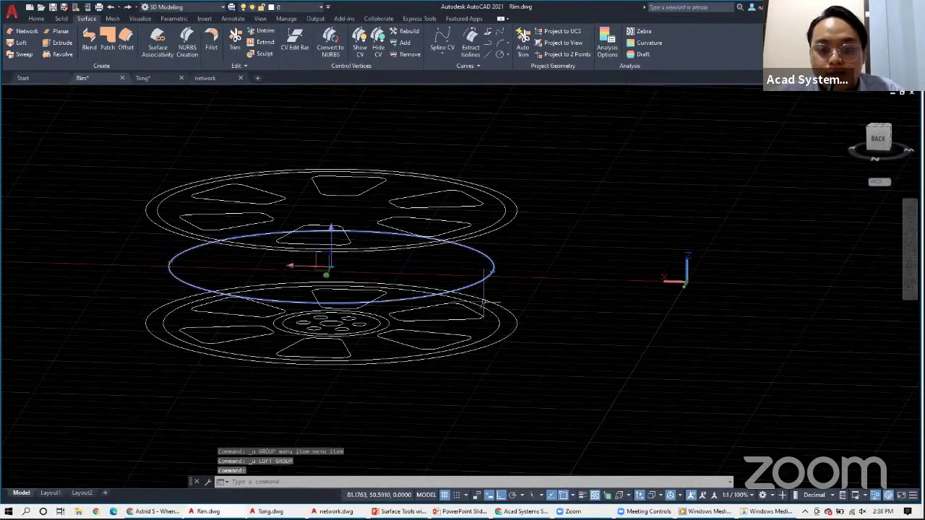
Copy the middle circle from its center by a distance of 5.
shift+middle_drag(503, 288, 483, 280)
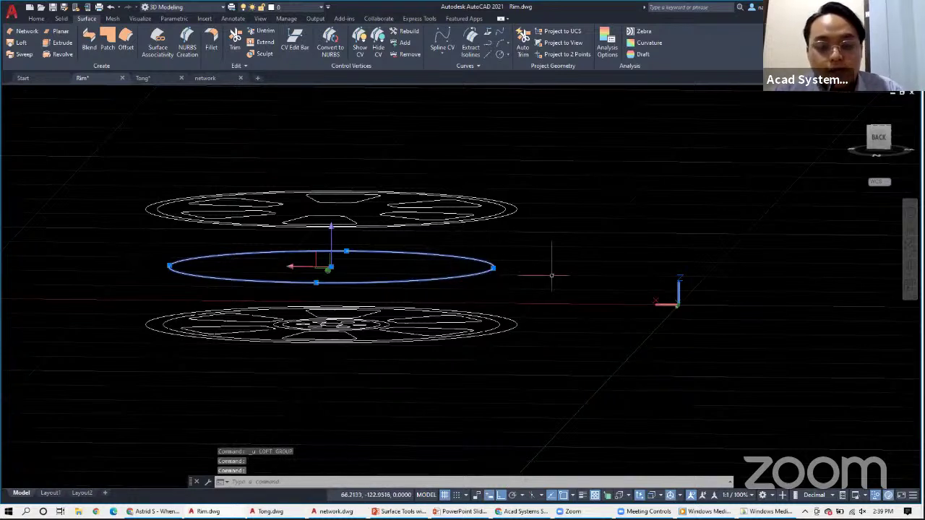
text(COPY)
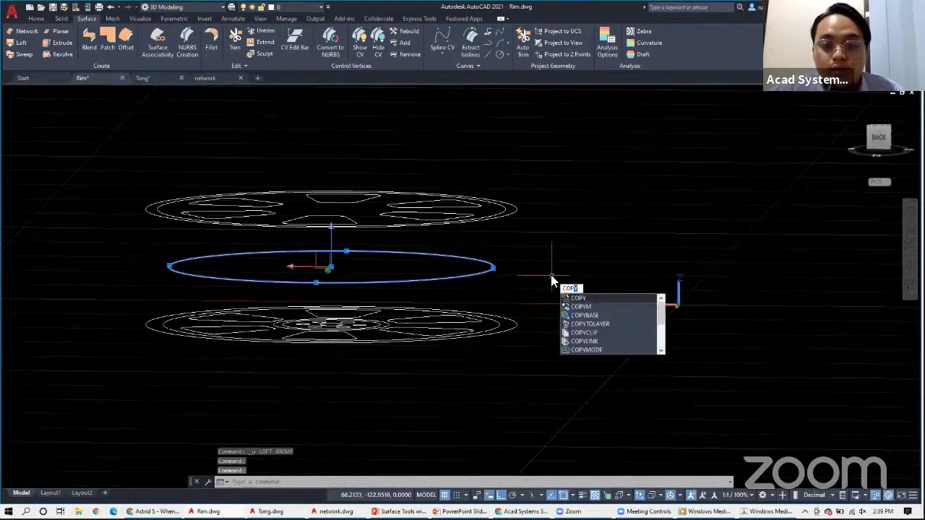
key(Return)
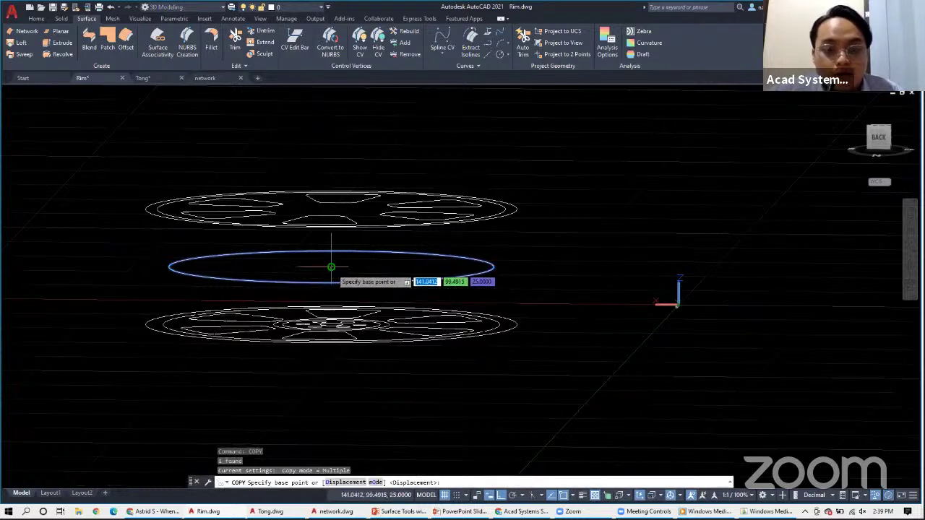
click(333, 282)
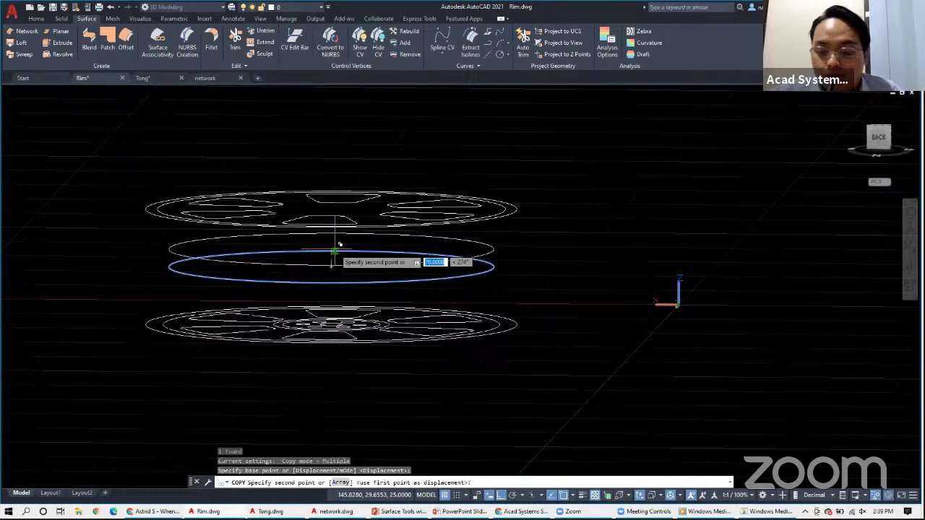
text(5)
key(Return)
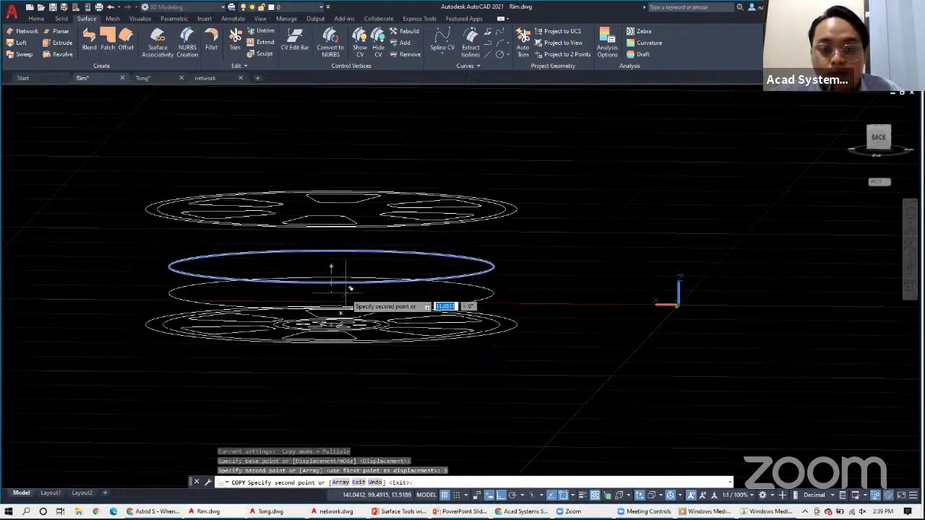
scroll(348, 286, up, 2)
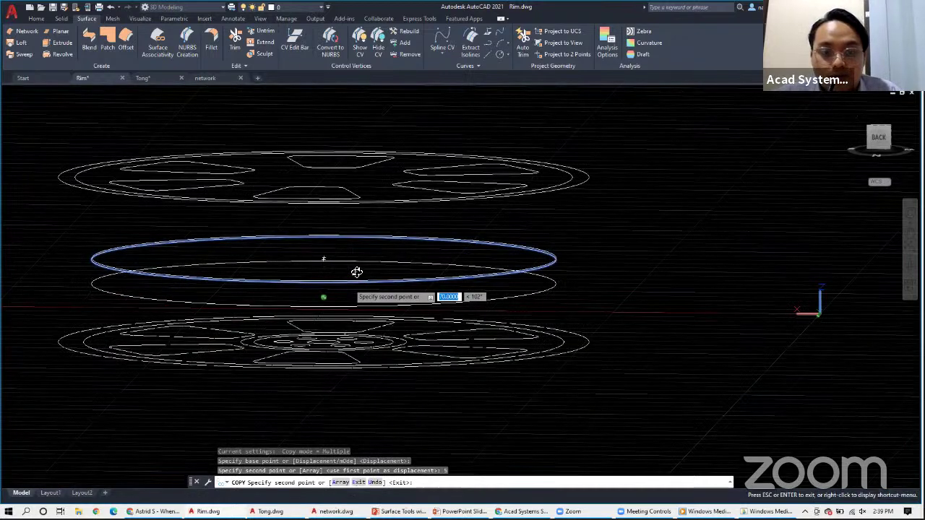
shift+middle_drag(357, 271, 345, 275)
key(Escape)
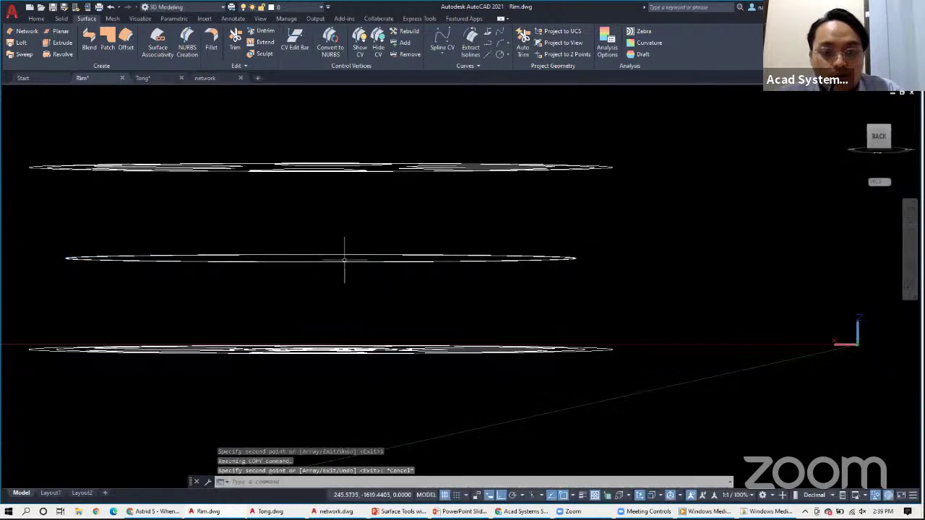
Copy the middle circle from its center 5 units up and 5 units down along the Z axis.
click(344, 259)
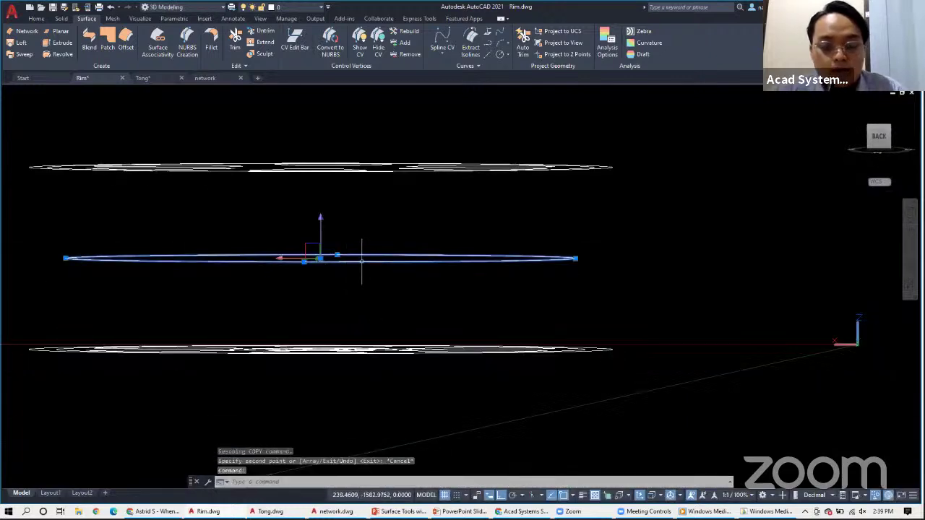
text(co)
key(Return)
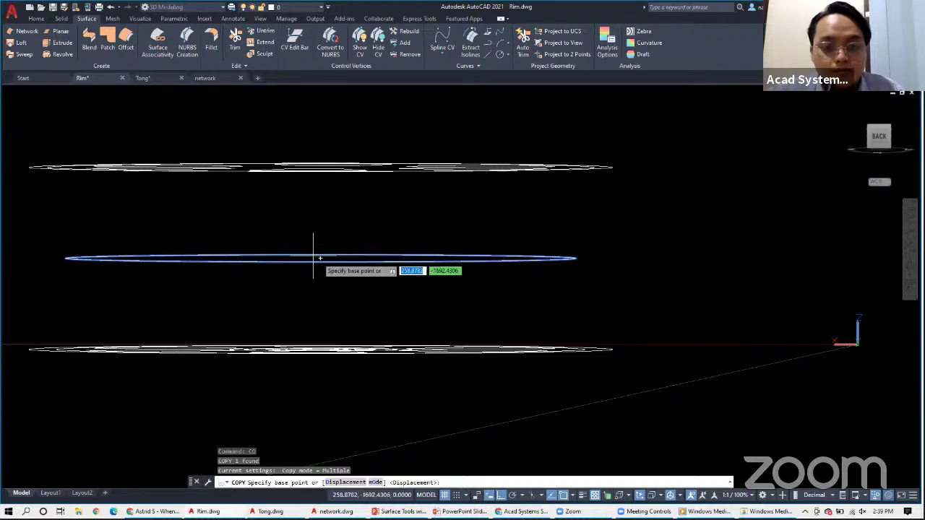
click(320, 258)
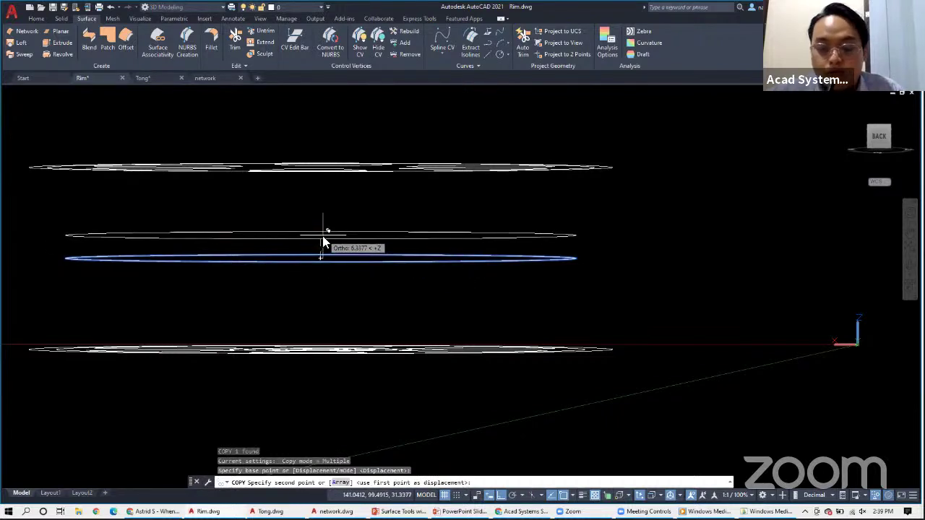
text(5)
key(Return)
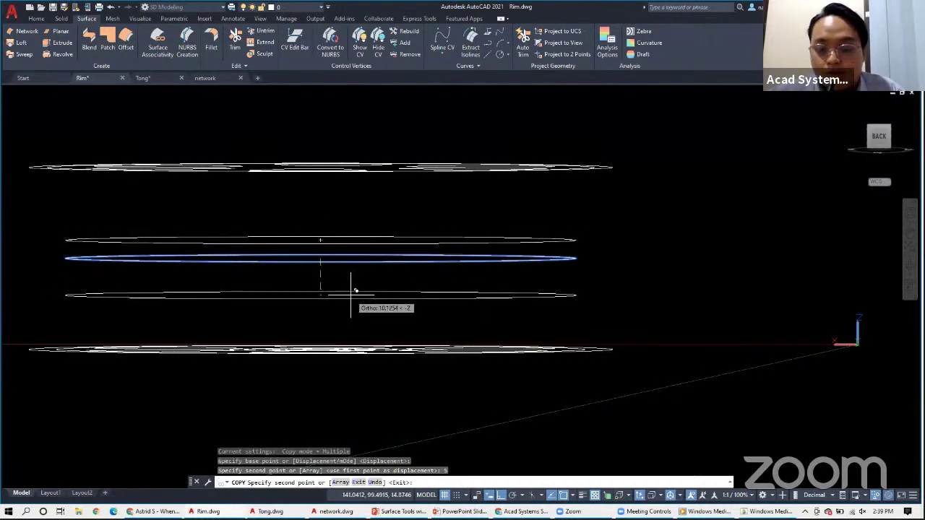
text(5)
key(Return)
key(Escape)
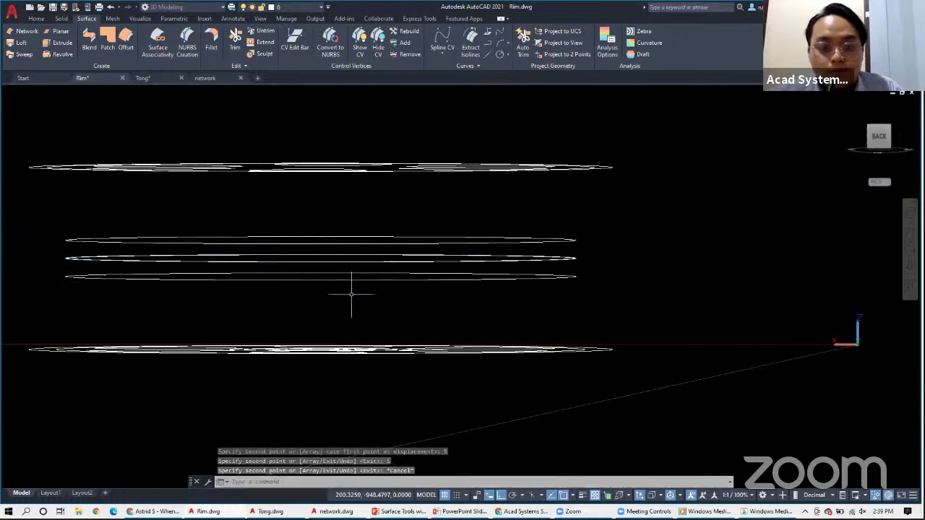
Erase the misplaced copy that is offset sideways in the plane of the middle circle.
mouse_move(349, 320)
shift+middle_down()
mouse_move(361, 344)
mouse_move(270, 332)
shift+middle_up()
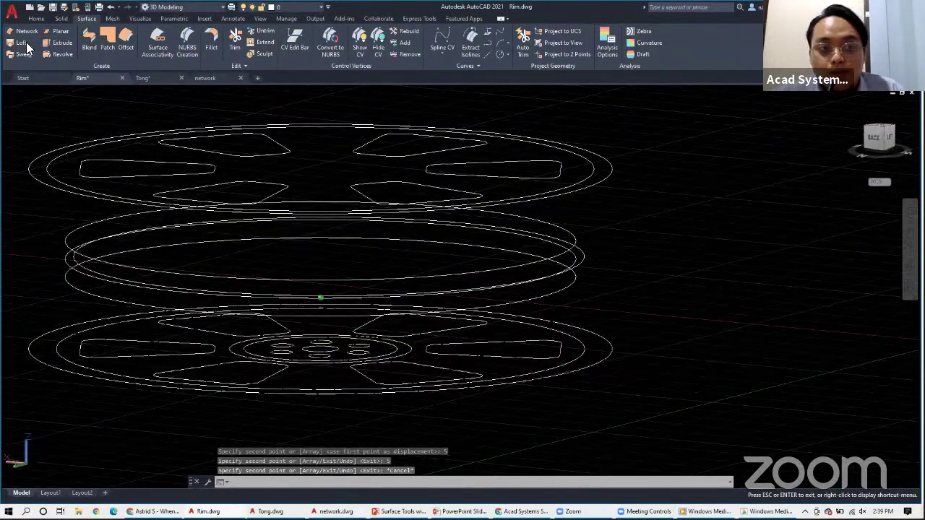
click(578, 258)
key(Delete)
Loft a surface through the upper outer circle, the three middle circles and the lower outer circle, using cross sections only.
scroll(580, 287, down, 2)
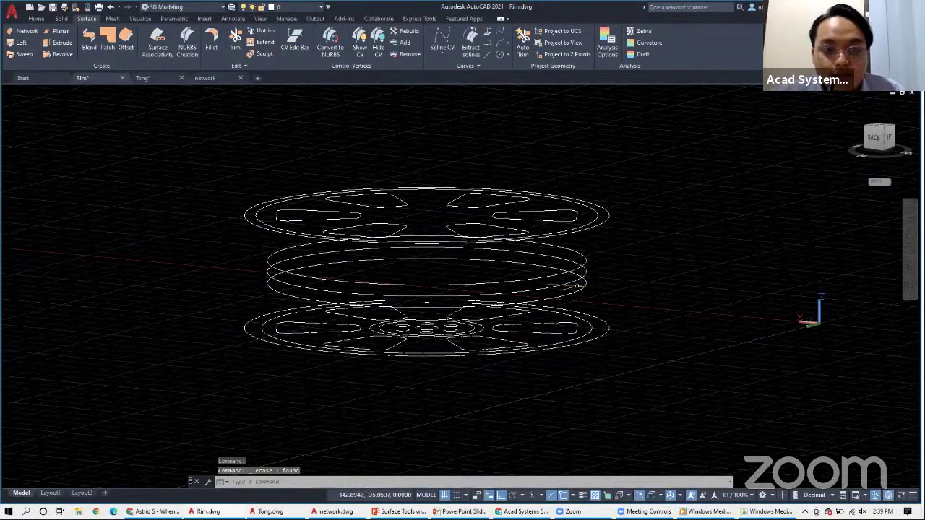
click(21, 43)
click(248, 211)
click(271, 267)
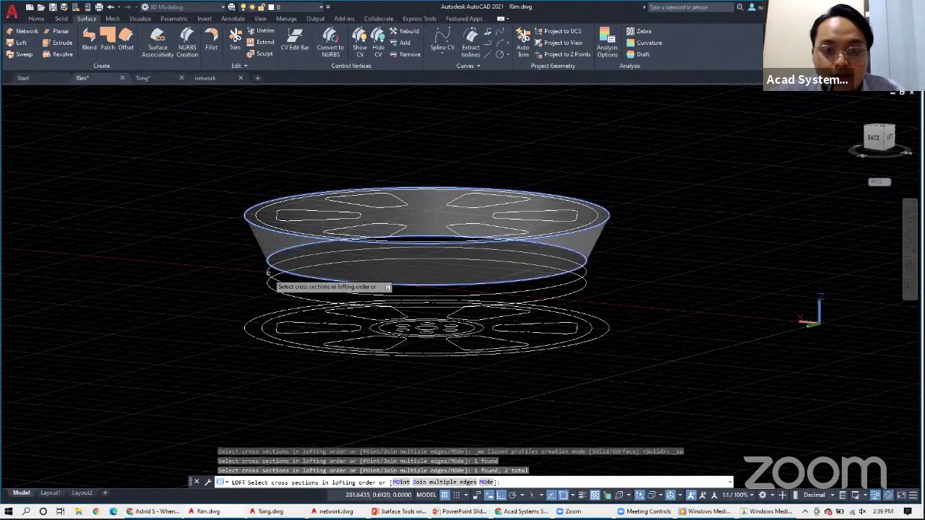
click(276, 271)
click(272, 283)
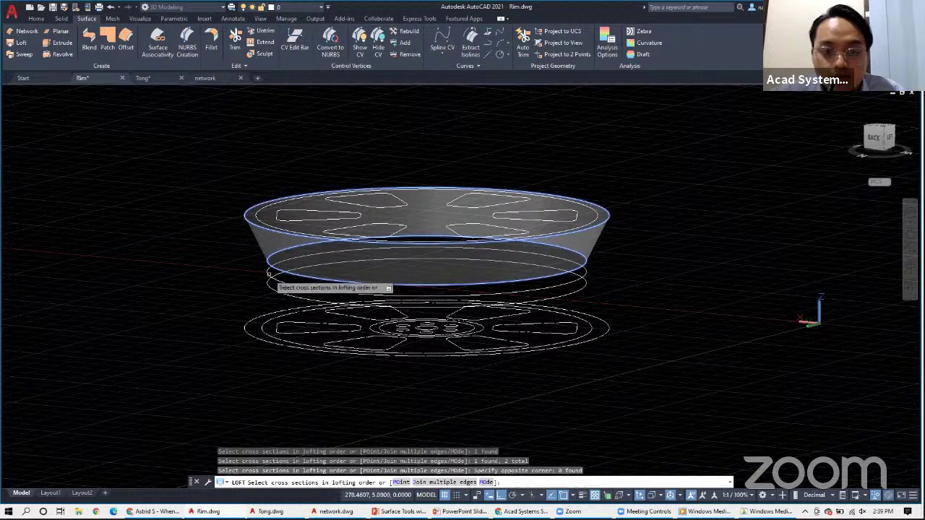
click(269, 285)
click(270, 285)
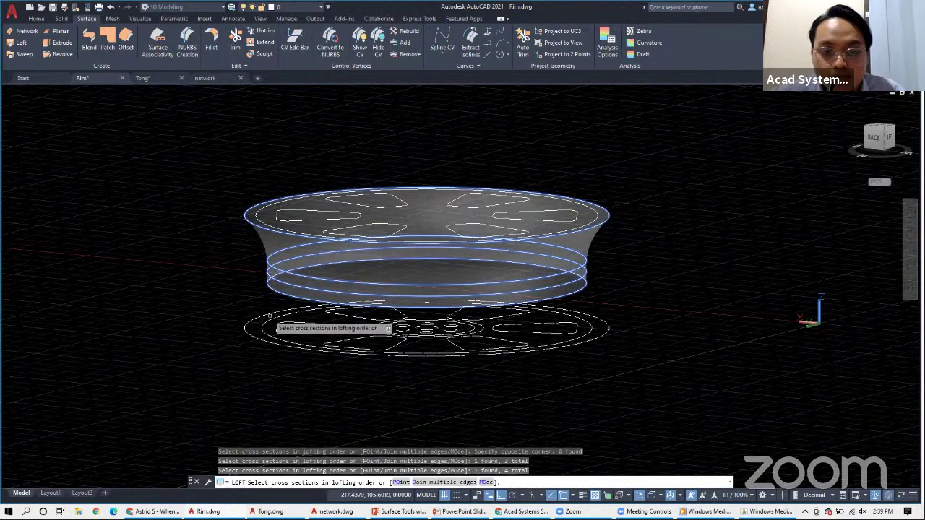
shift+middle_drag(269, 316, 263, 296)
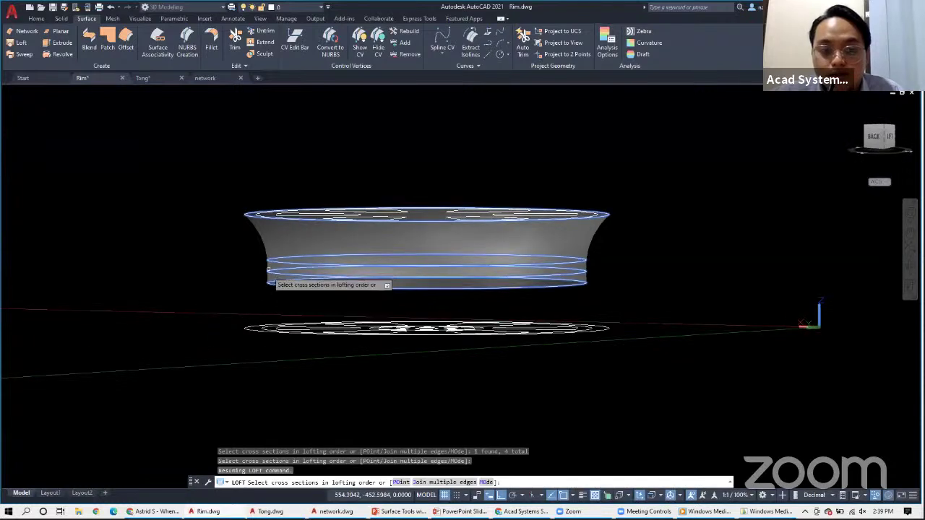
click(246, 328)
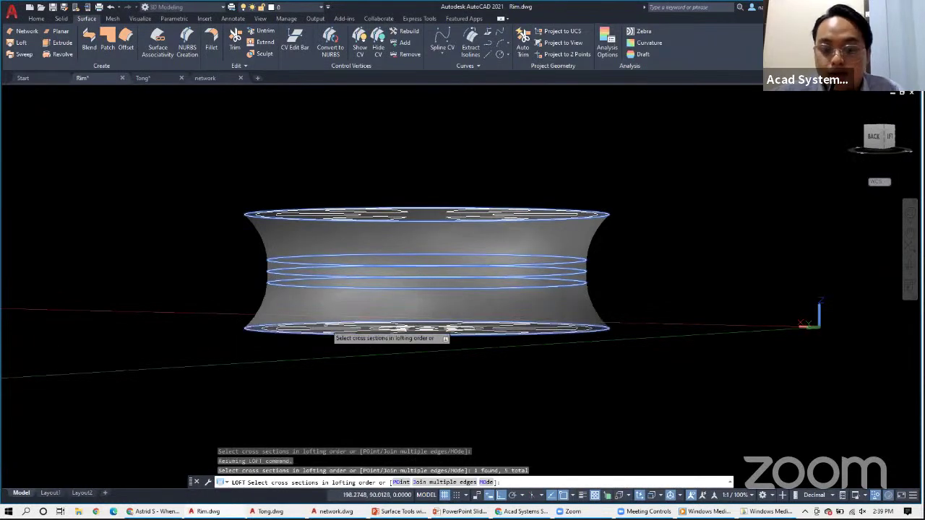
key(Return)
key(Return)
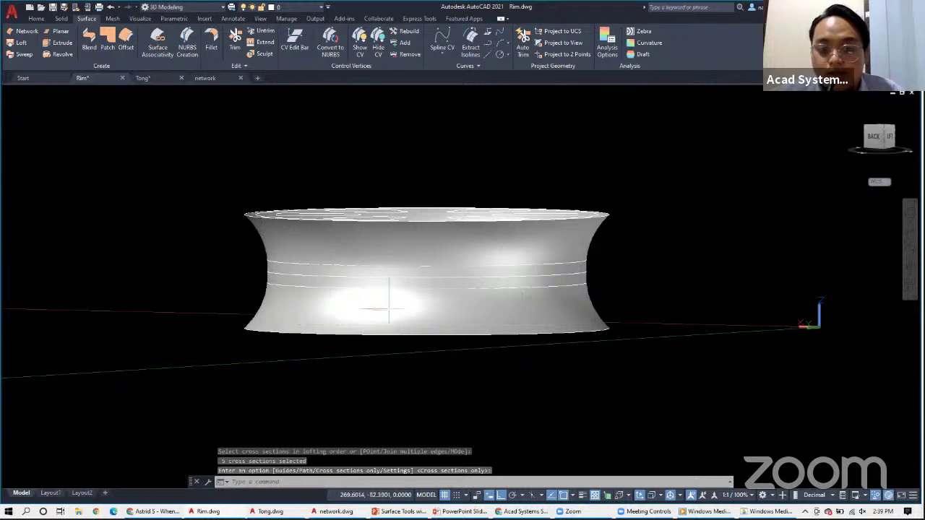
Thicken the lofted rim surface into a solid with a thickness of 2.
shift+middle_drag(472, 345, 596, 419)
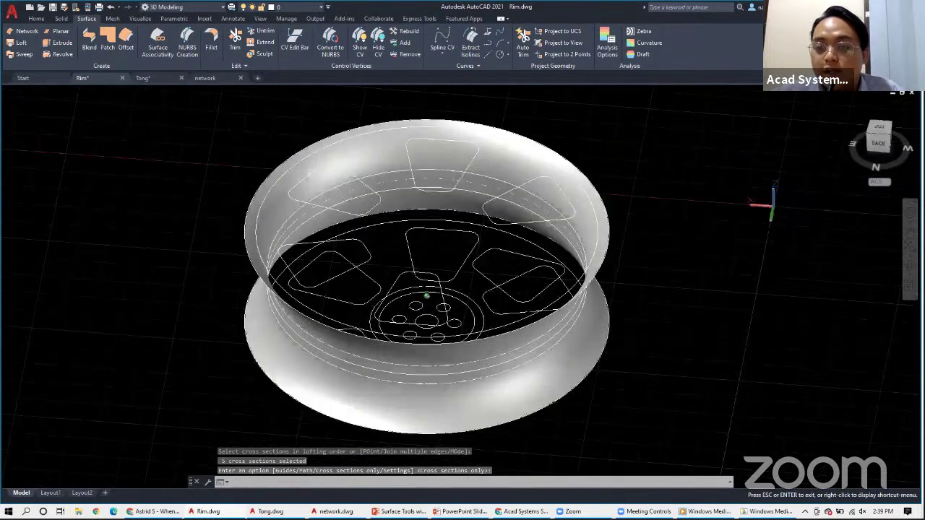
shift+middle_drag(641, 331, 663, 386)
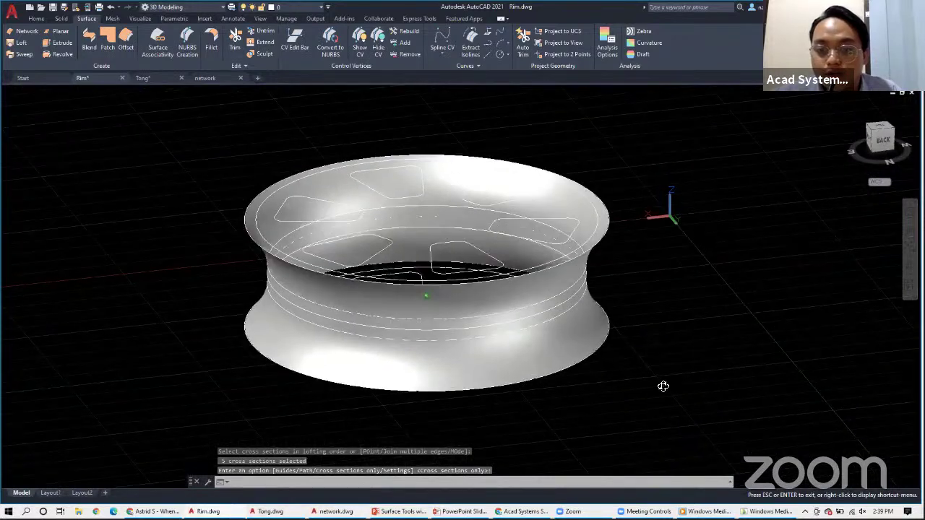
shift+middle_drag(665, 217, 585, 267)
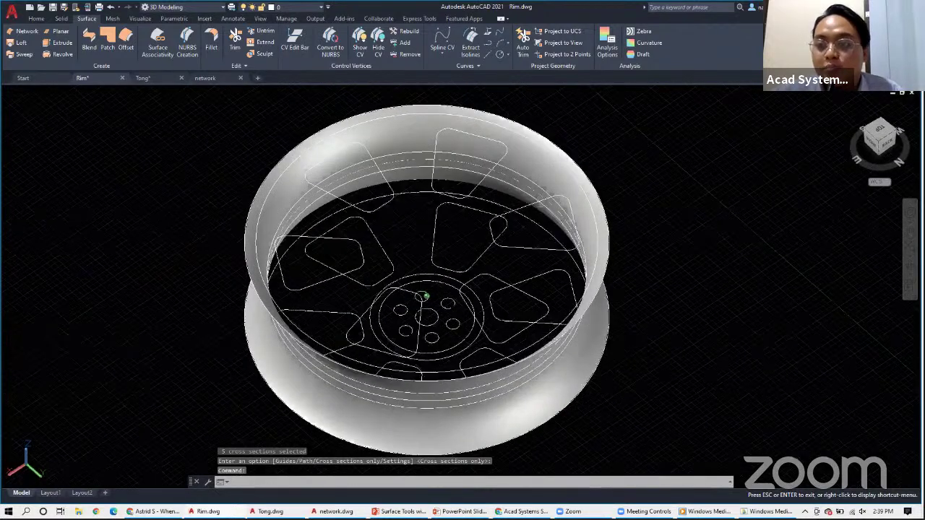
shift+middle_drag(647, 310, 636, 252)
click(607, 314)
shift+middle_drag(626, 314, 649, 361)
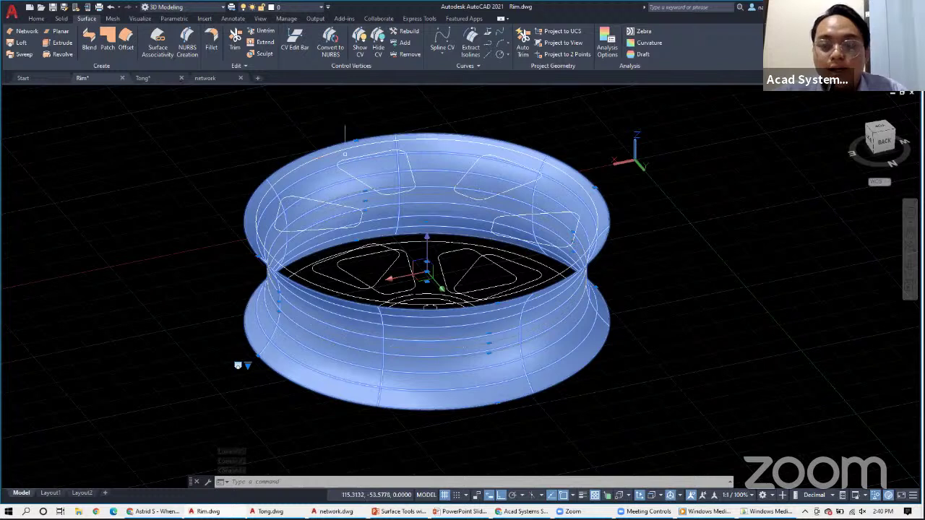
text(th)
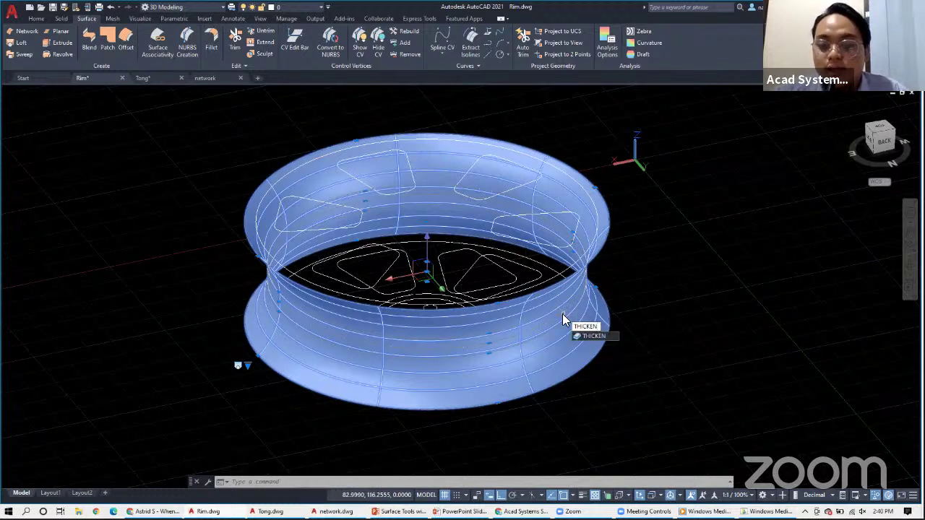
key(Return)
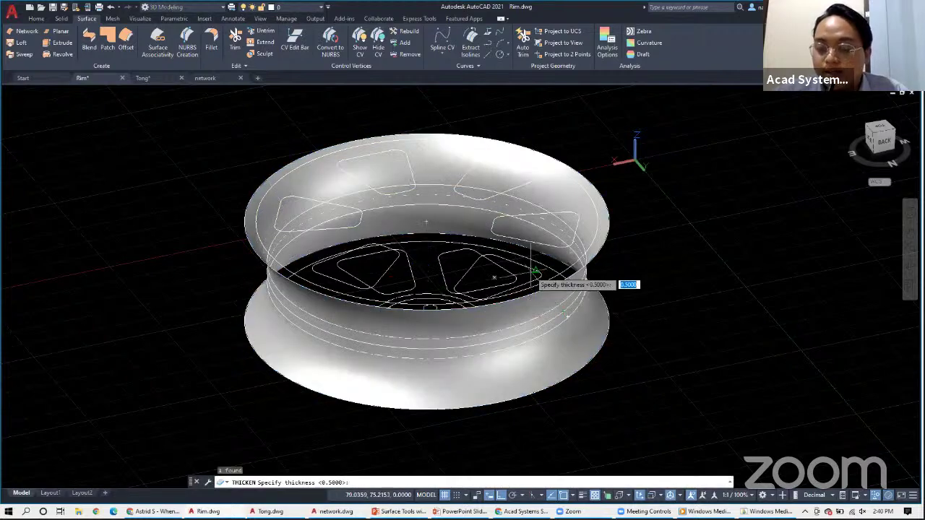
text(2)
key(Return)
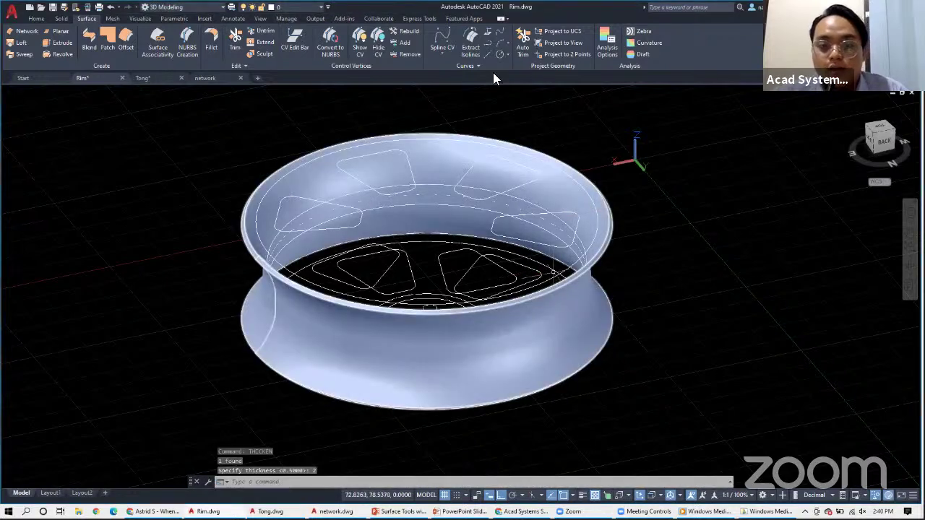
key(Escape)
Undo the thickening and the loft of the rim surface.
shift+middle_drag(652, 280, 637, 207)
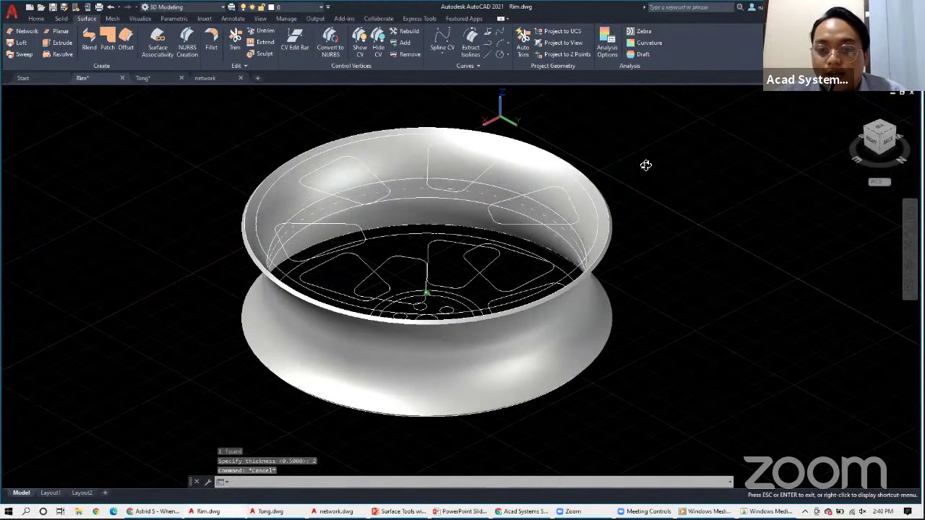
shift+middle_drag(645, 166, 643, 260)
mouse_move(647, 309)
shift+middle_down()
mouse_move(648, 354)
mouse_move(634, 211)
shift+middle_up()
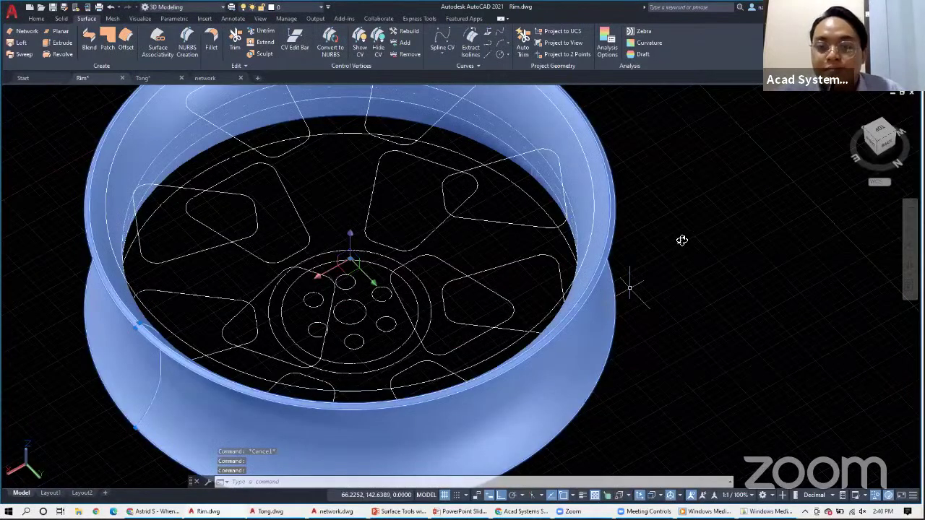
shift+middle_drag(640, 283, 679, 216)
key(ctrl+z)
key(ctrl+z)
key(ctrl+z)
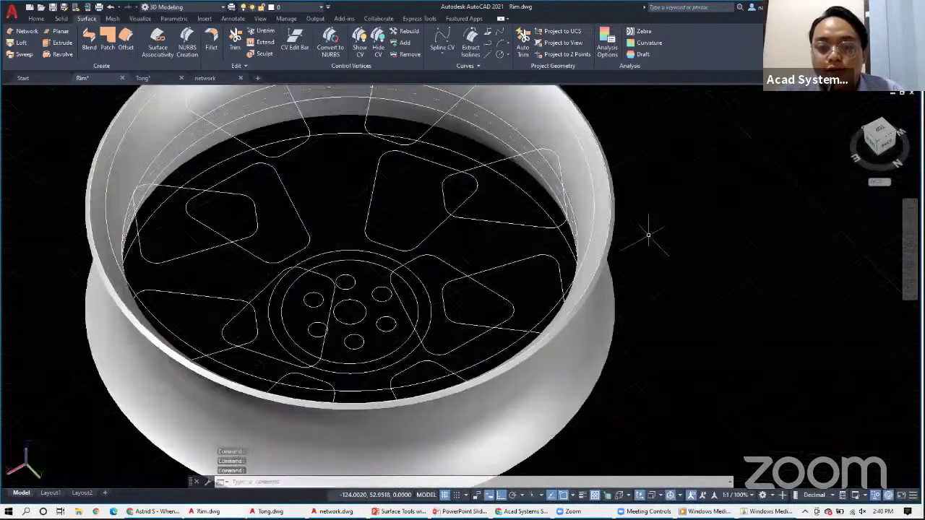
key(ctrl+z)
key(ctrl+z)
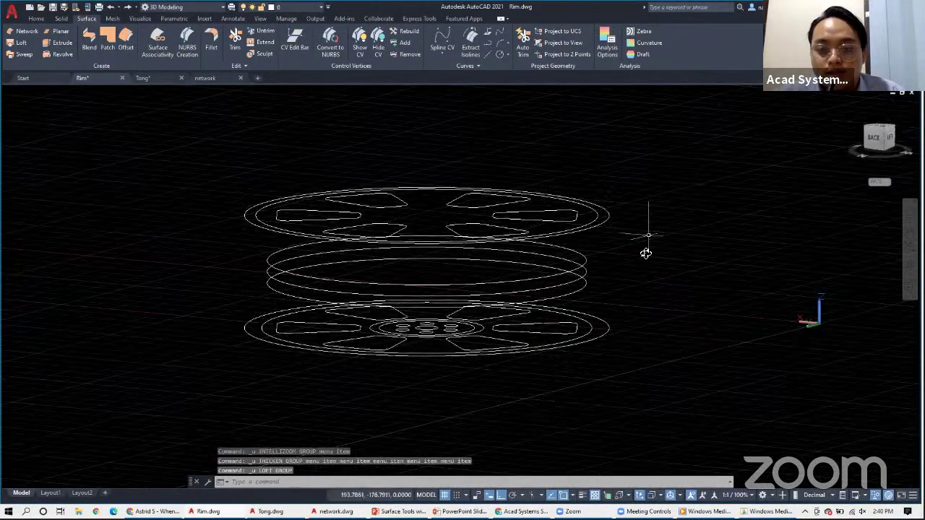
shift+middle_drag(646, 243, 661, 270)
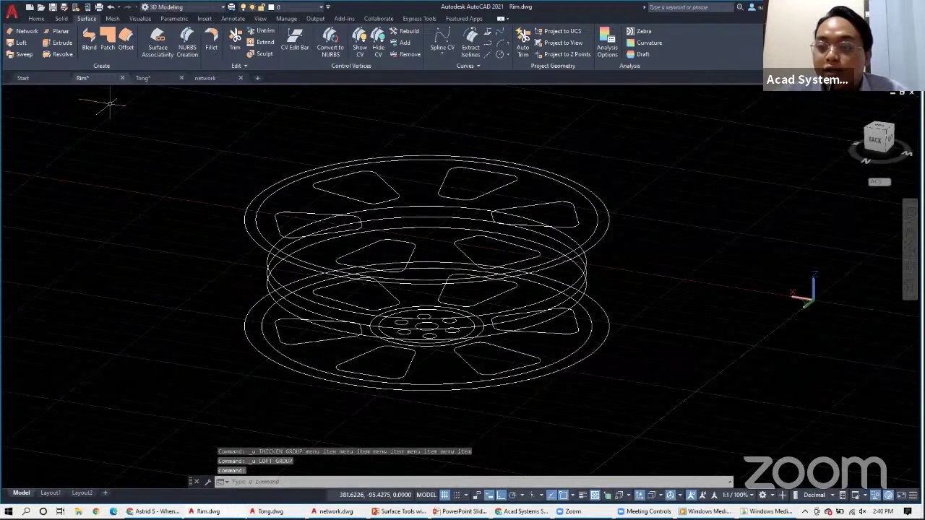
click(127, 44)
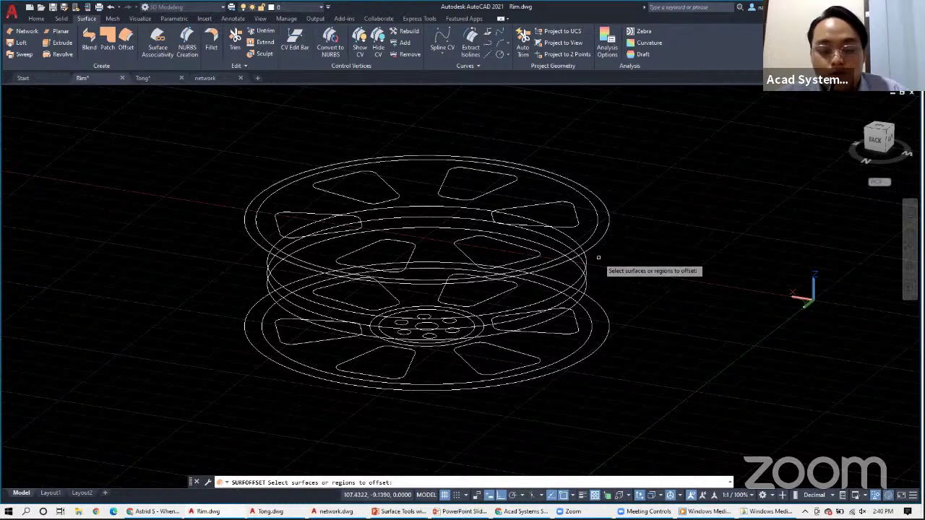
key(Escape)
key(ctrl+y)
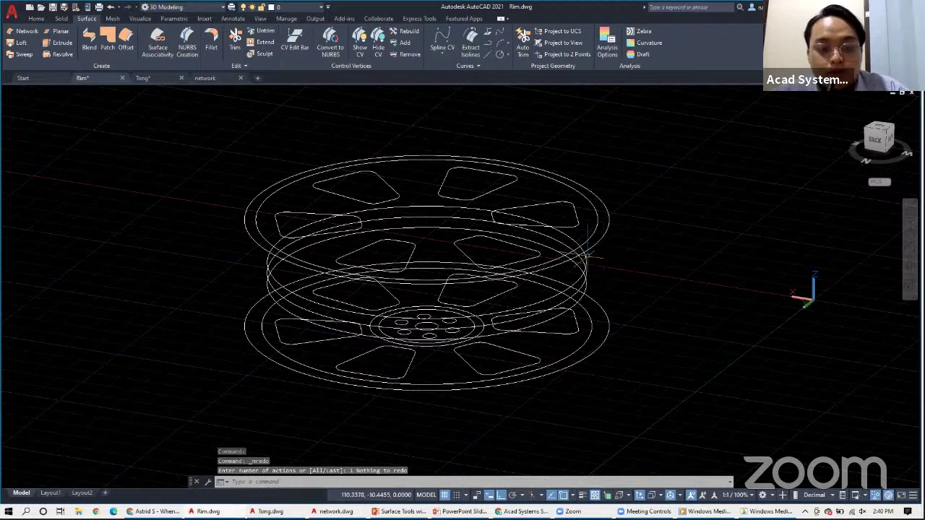
key(Escape)
key(Escape)
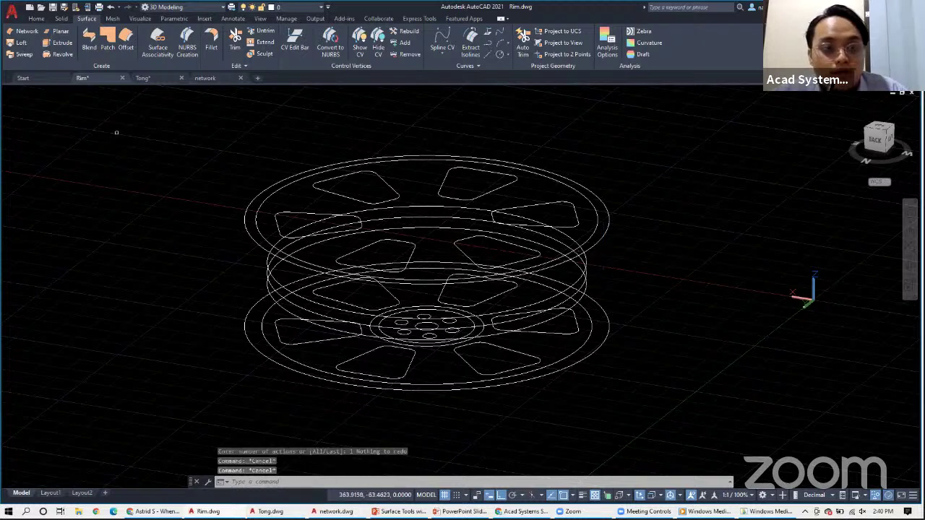
Loft a surface again through the upper outer circle, the three middle circles and the lower outer circle, using cross sections only.
click(22, 42)
click(250, 235)
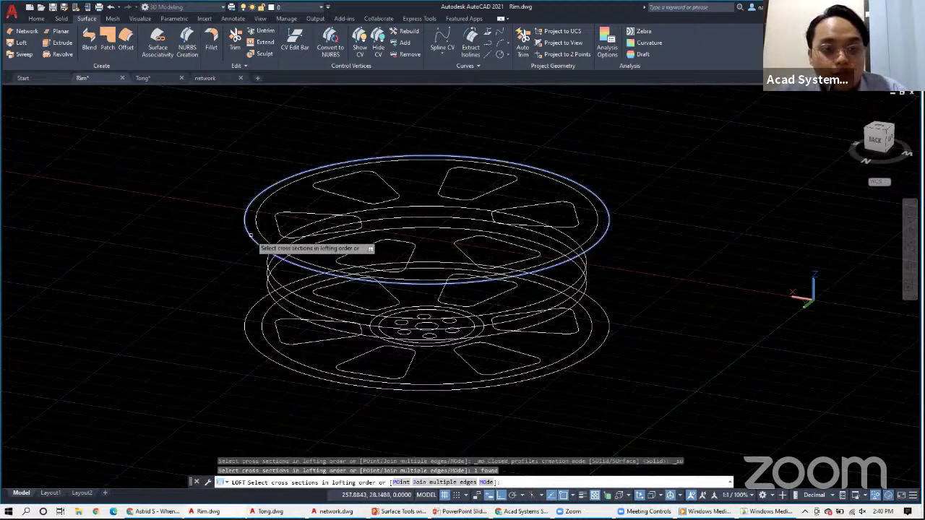
click(270, 275)
click(269, 282)
click(269, 289)
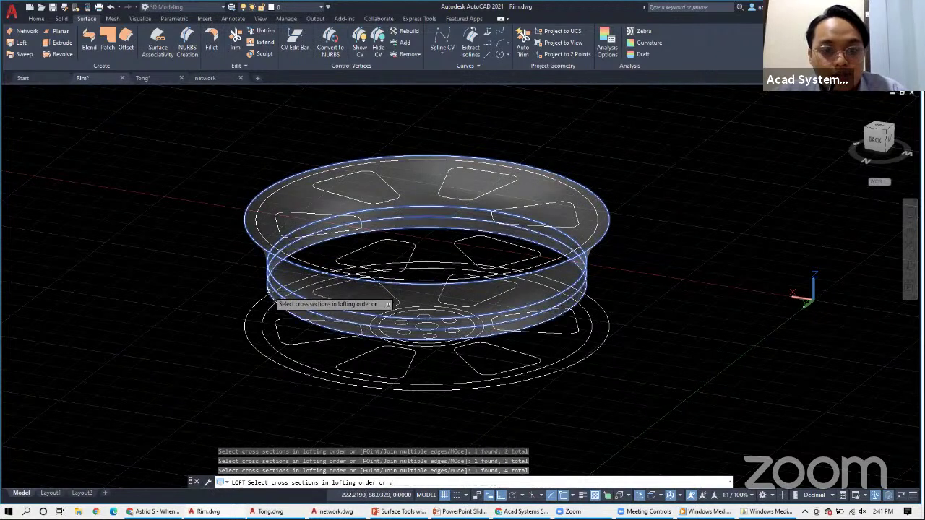
click(246, 319)
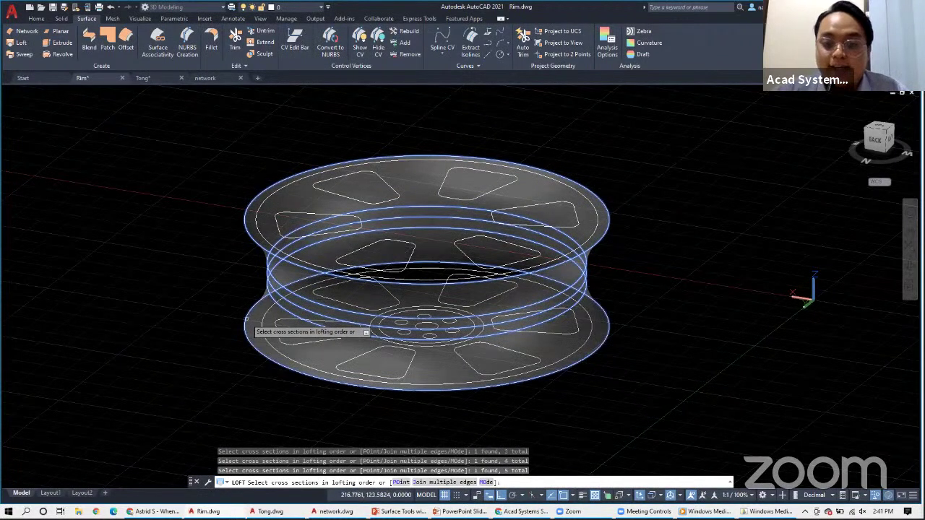
key(Return)
key(Return)
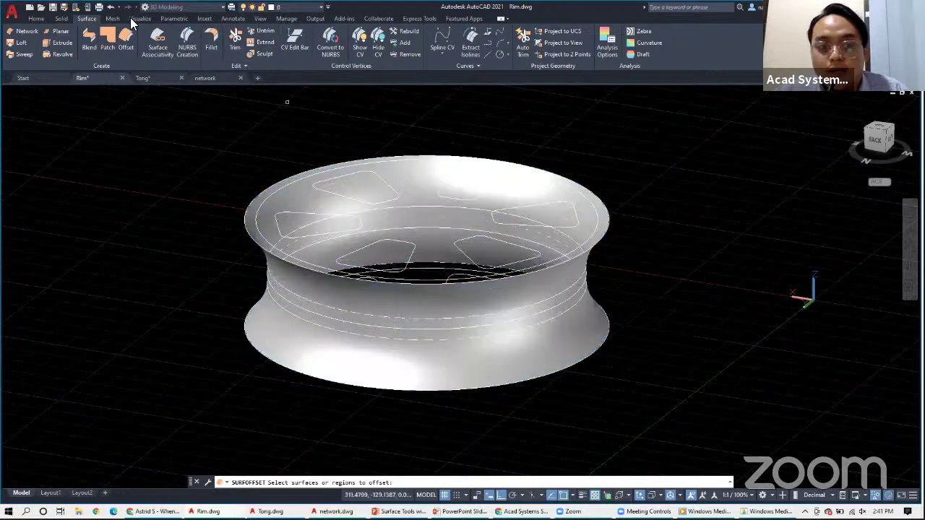
Select the lofted surface for a surface offset and try the Flip direction and Both sides options.
click(571, 319)
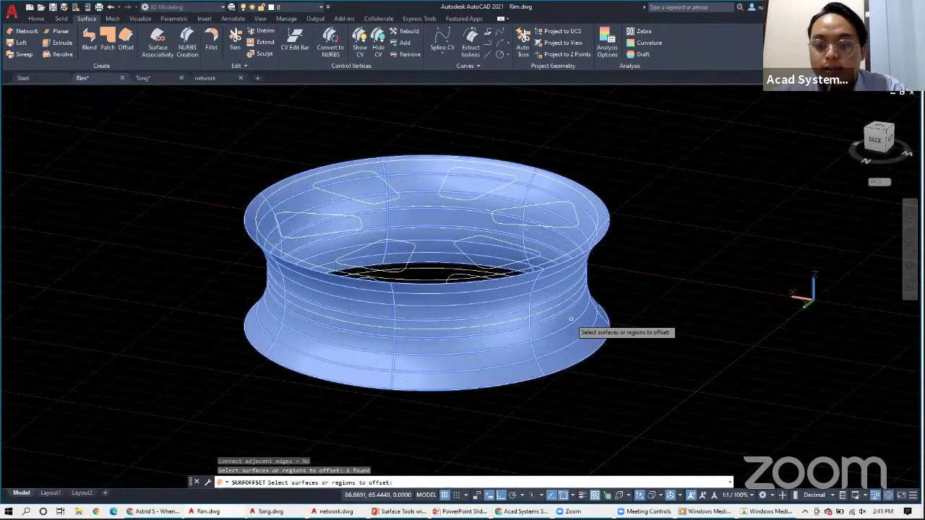
key(Return)
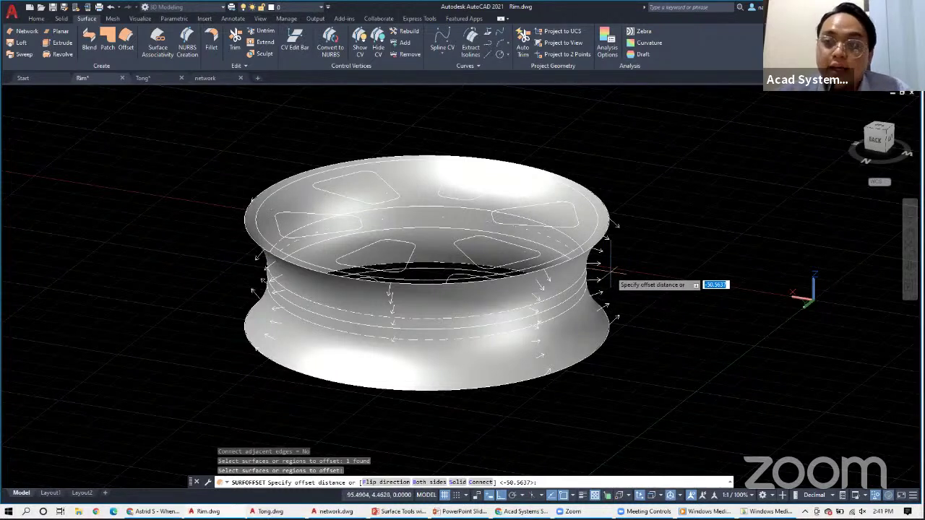
mouse_move(613, 272)
shift+middle_down()
mouse_move(643, 281)
mouse_move(617, 275)
mouse_move(661, 271)
mouse_move(677, 312)
mouse_move(635, 268)
shift+middle_up()
right_click(634, 266)
click(670, 309)
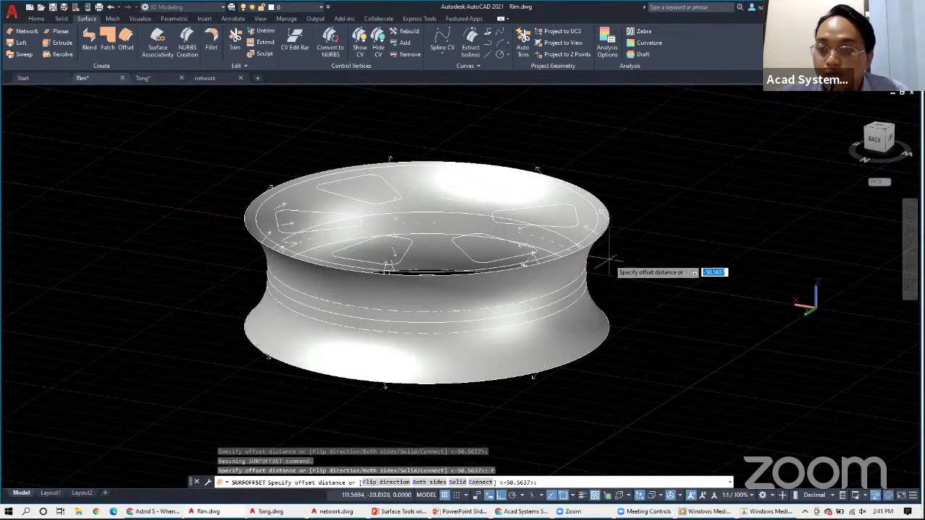
right_click(622, 265)
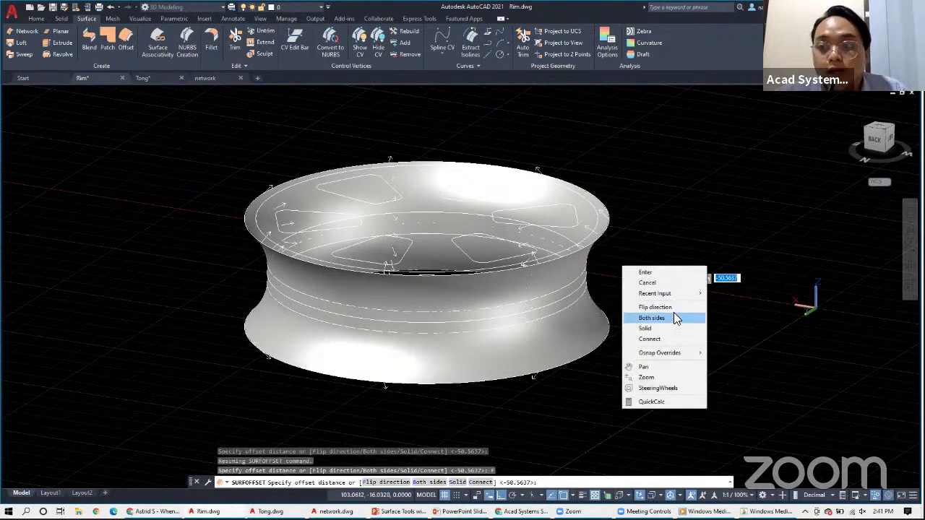
click(675, 319)
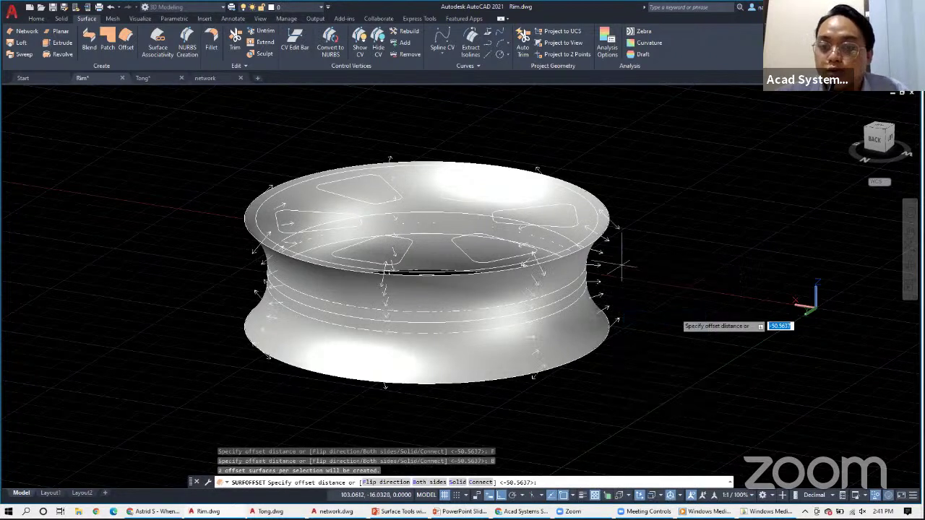
Flip the offset direction to one side, facing inward, and offset the lofted surface by a distance of 2.
right_click(663, 256)
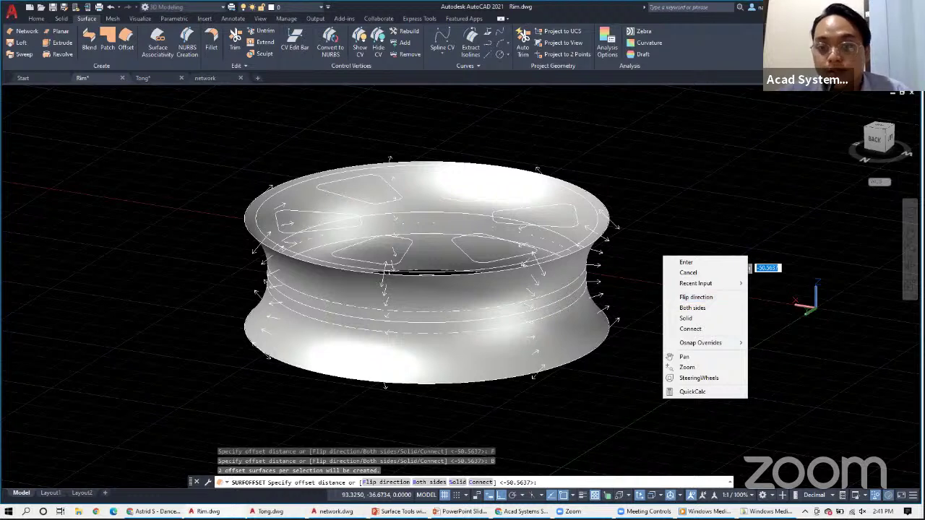
click(702, 321)
right_click(701, 327)
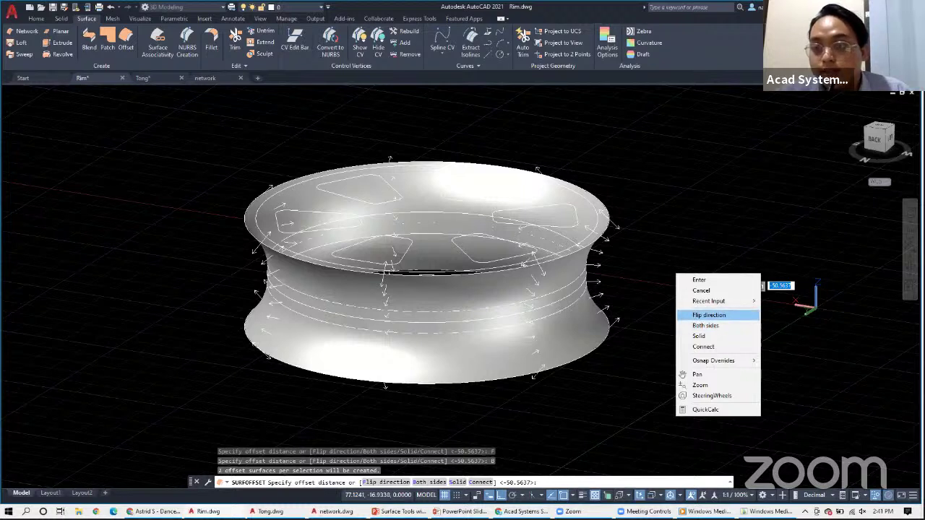
click(709, 315)
right_click(686, 304)
click(692, 303)
right_click(693, 305)
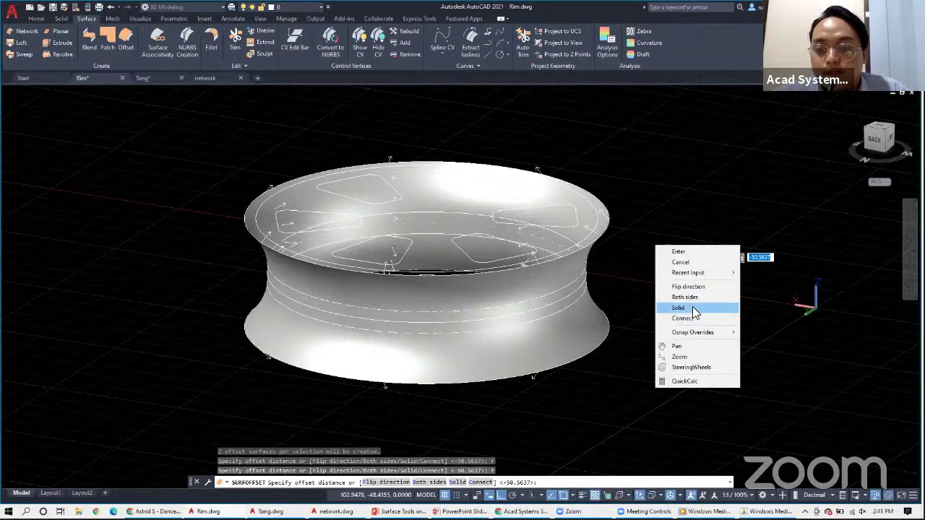
click(636, 268)
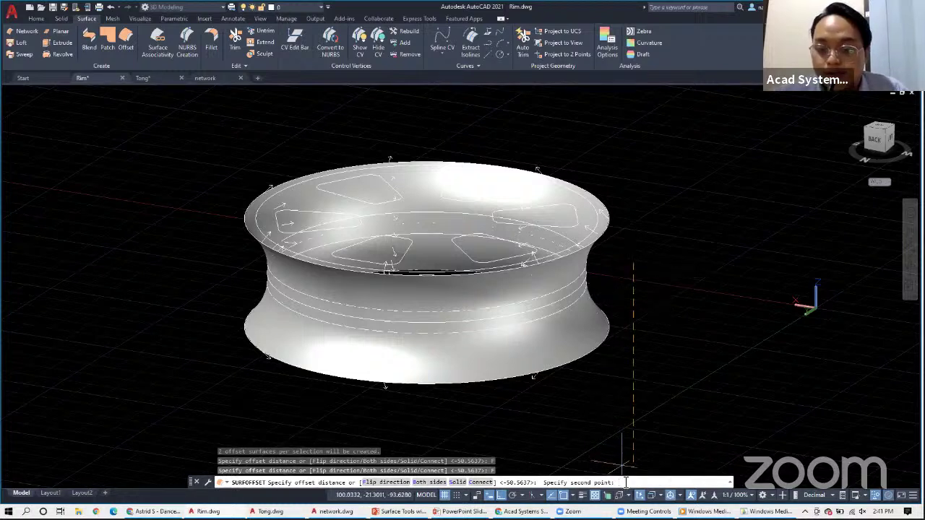
text(2)
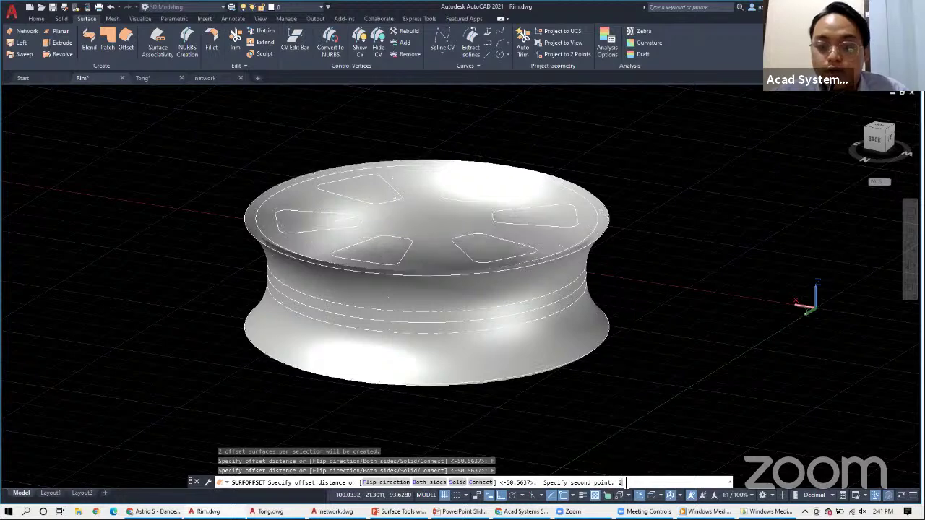
key(Return)
Inspect the offset surface at the rim's upper edge and undo the offset.
scroll(727, 304, up, 2)
scroll(733, 307, up, 3)
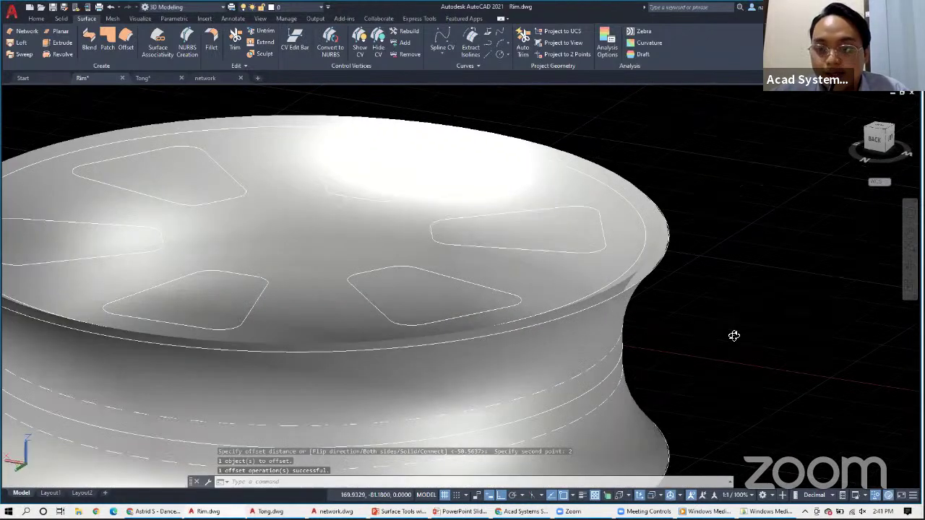
scroll(556, 238, up, 2)
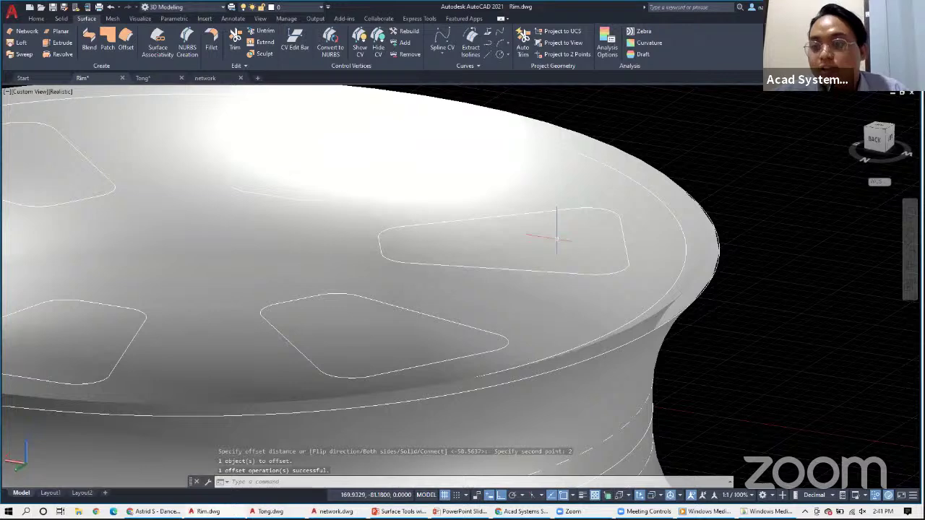
shift+middle_drag(557, 239, 549, 253)
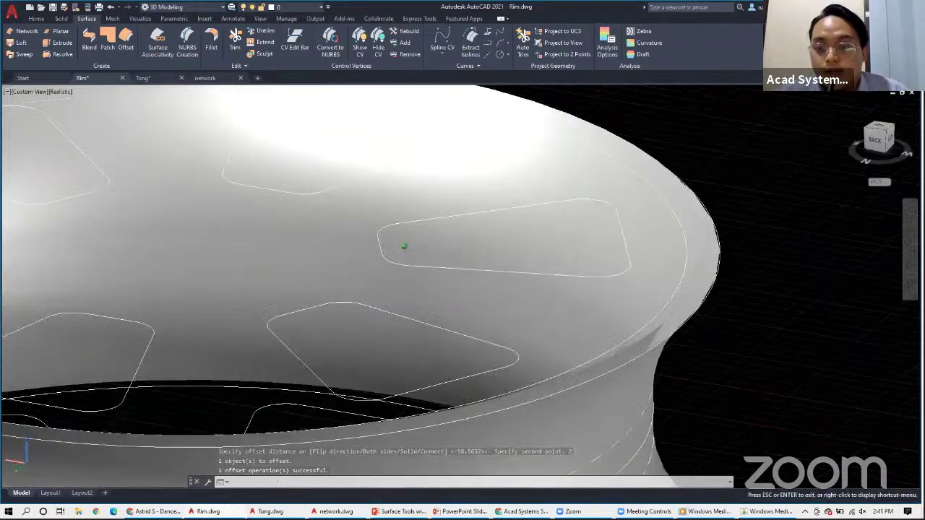
key(ctrl+z)
key(ctrl+z)
key(ctrl+z)
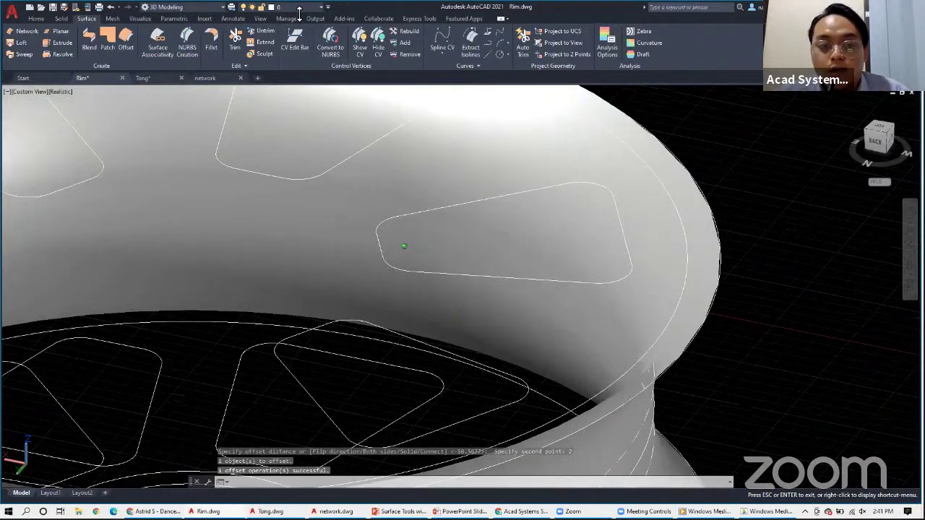
key(ctrl+z)
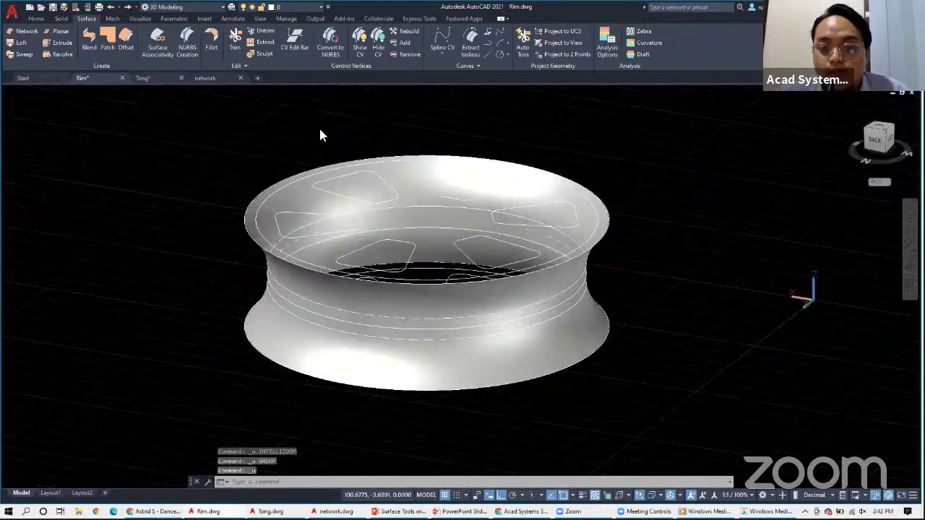
Offset the lofted surface inward by a distance of 2 with the Solid option to create a solid rim wall.
click(126, 40)
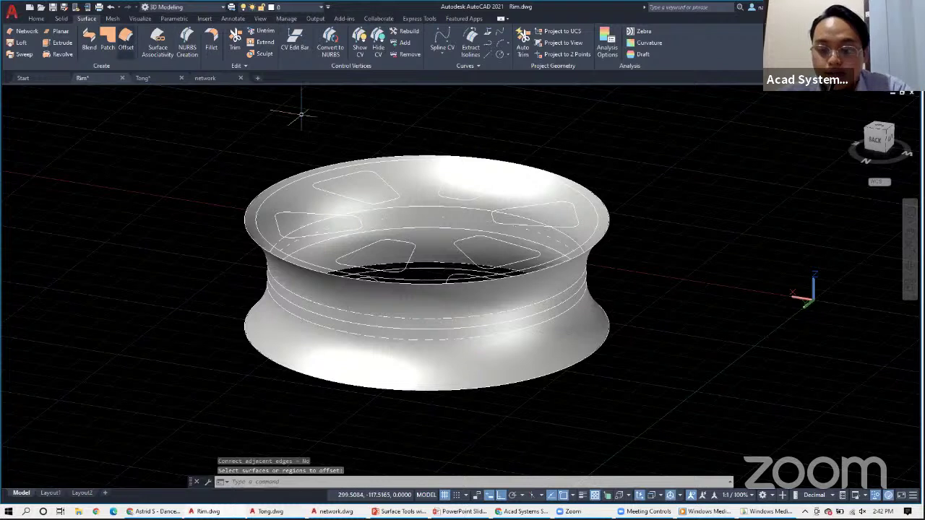
click(566, 334)
key(Return)
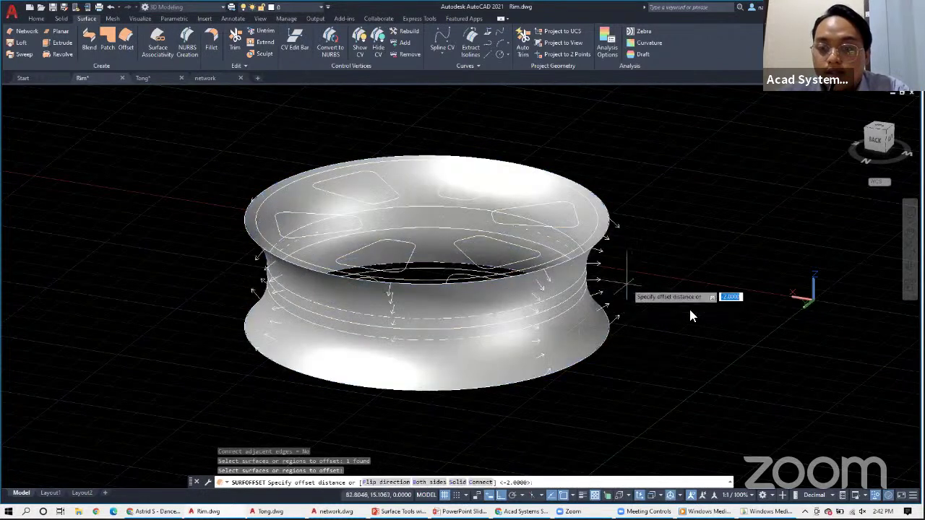
right_click(688, 306)
click(686, 308)
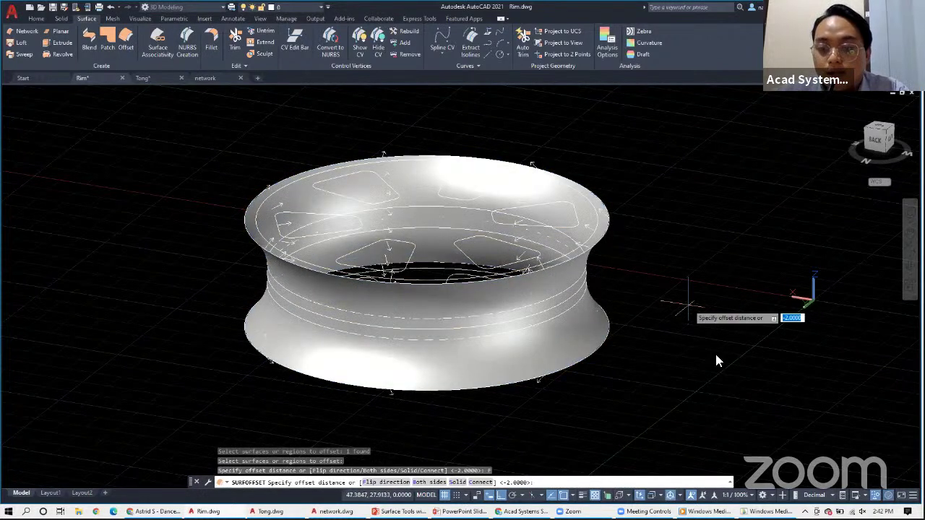
right_click(714, 352)
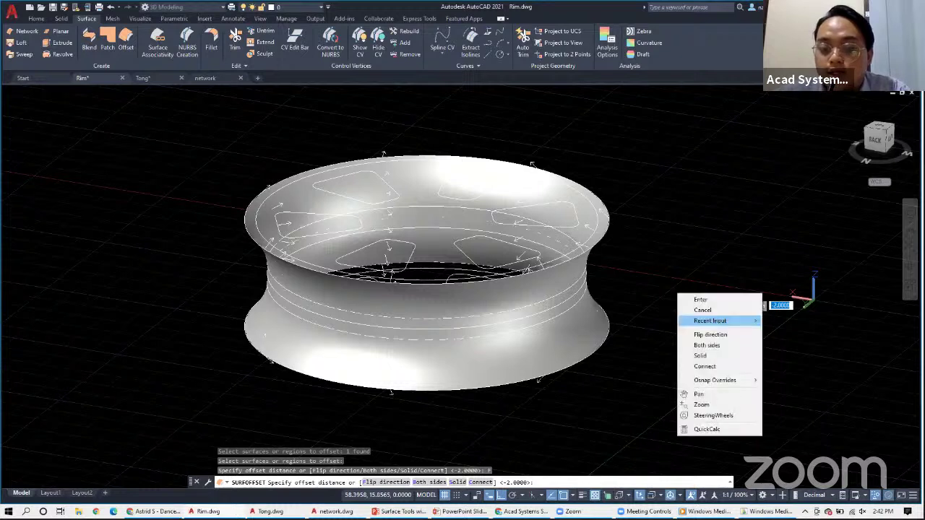
click(700, 356)
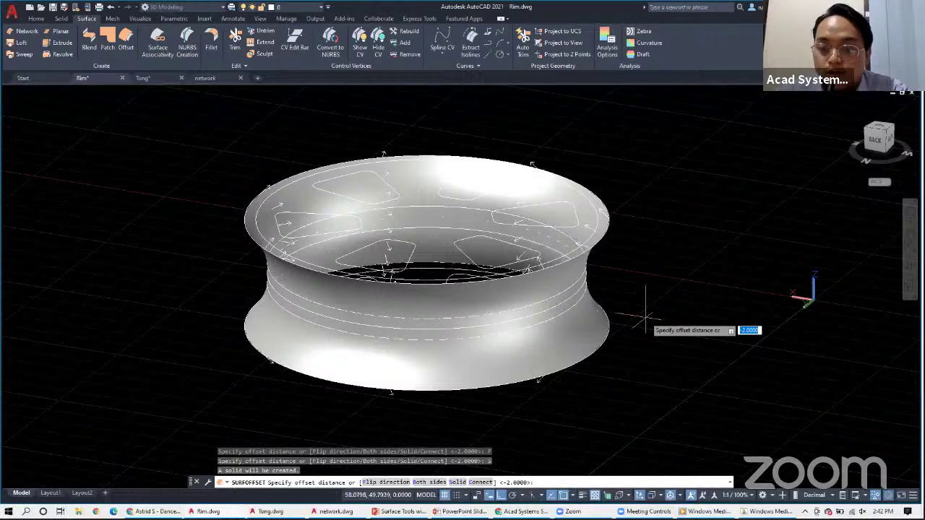
text(2)
key(Return)
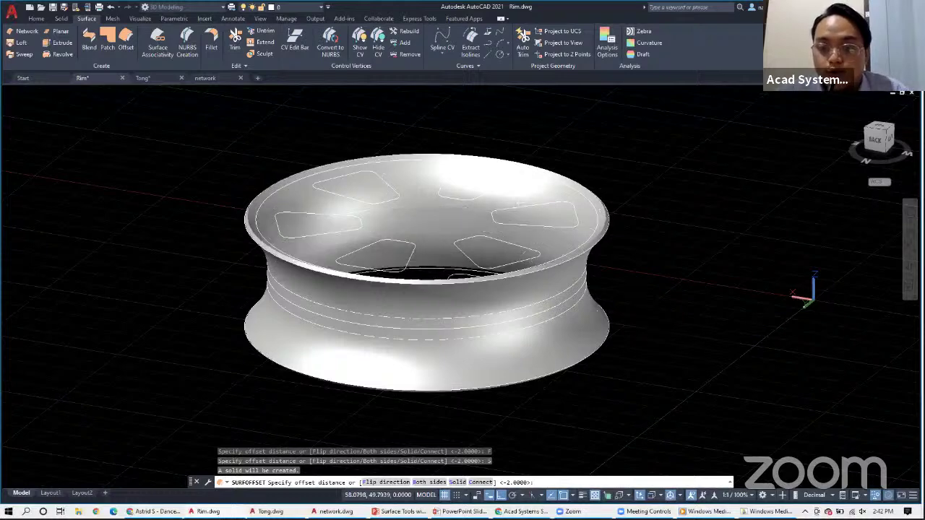
Check the thickness at the solid rim's upper edge and hide the solid so only the construction curves remain displayed.
scroll(591, 255, up, 2)
scroll(624, 288, up, 3)
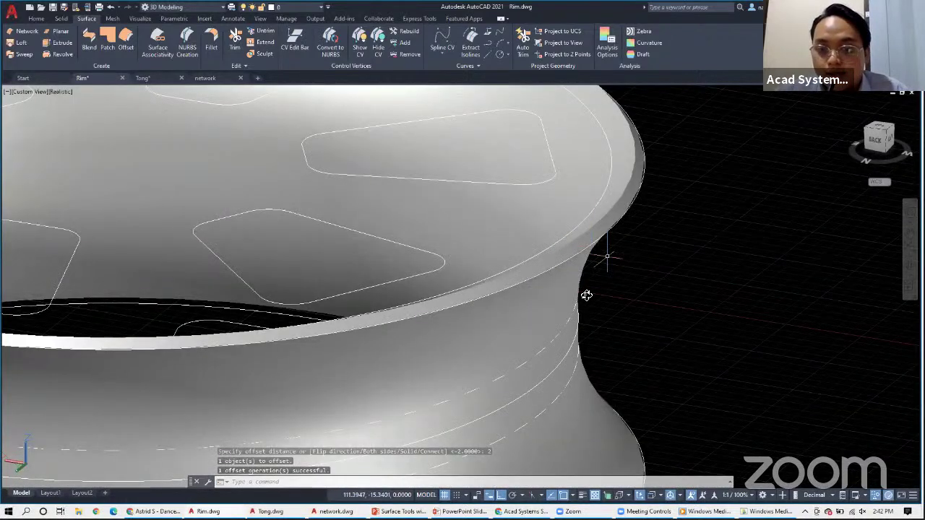
shift+middle_drag(607, 256, 221, 358)
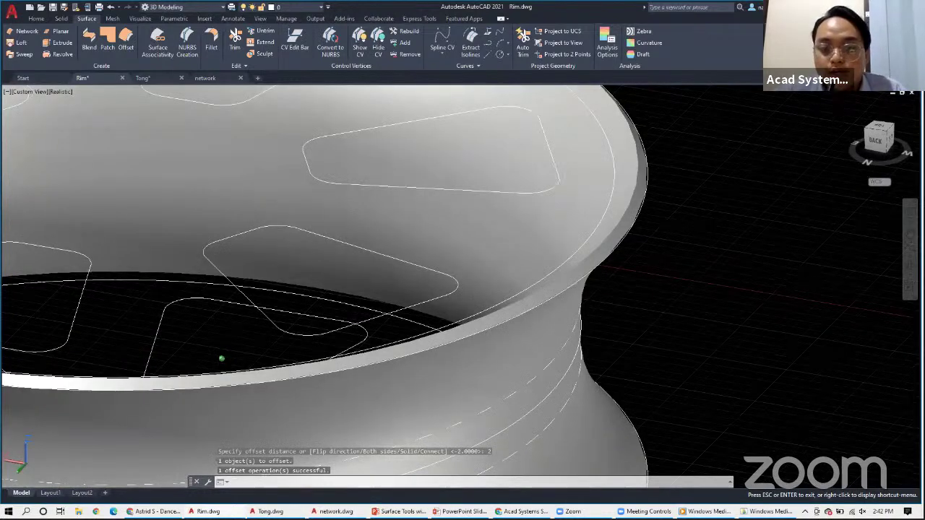
shift+middle_drag(629, 298, 645, 310)
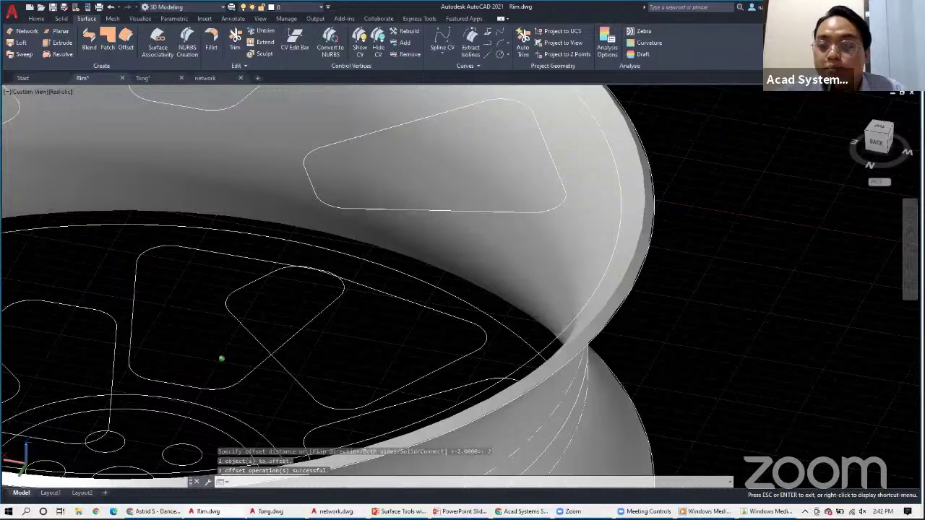
shift+middle_drag(608, 282, 630, 171)
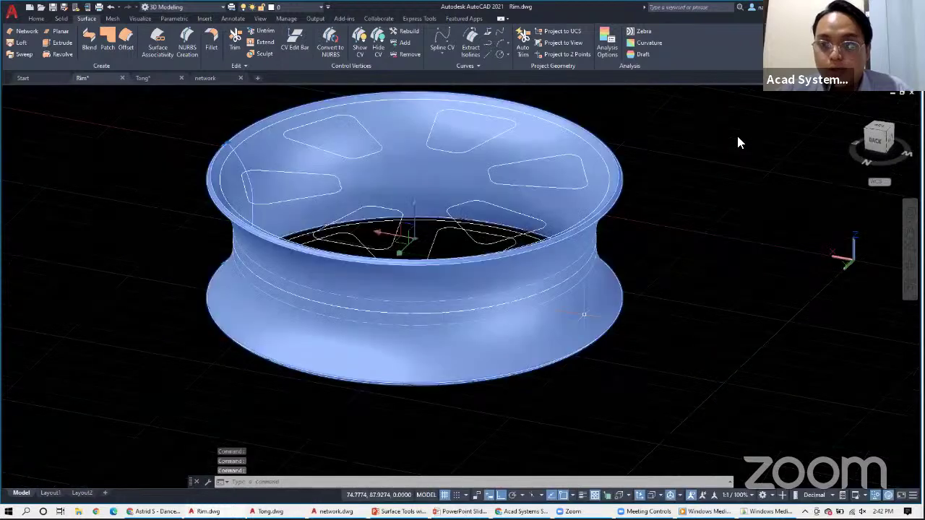
right_click(737, 138)
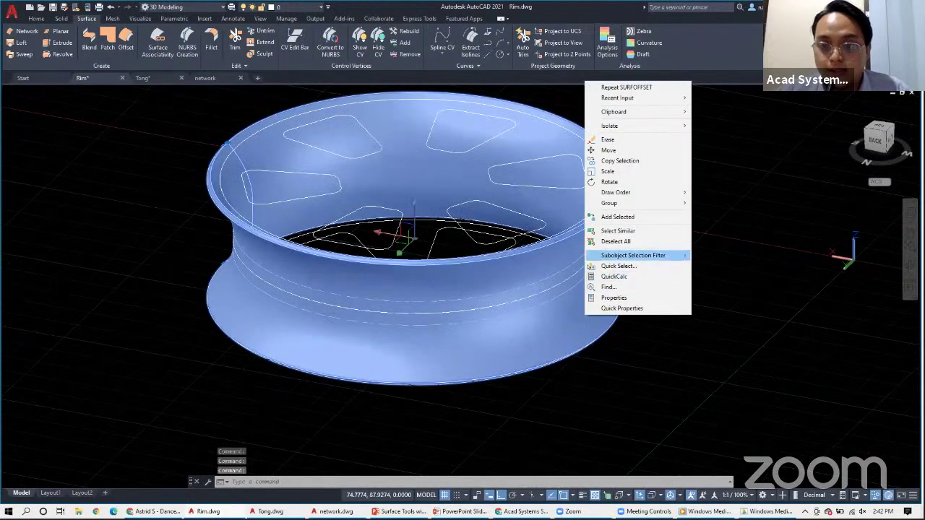
mouse_move(679, 125)
click(730, 133)
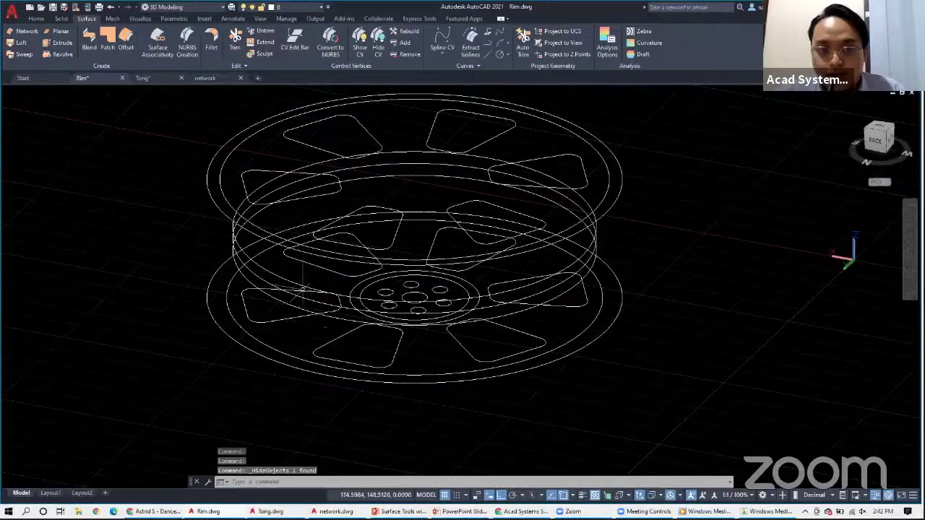
click(211, 151)
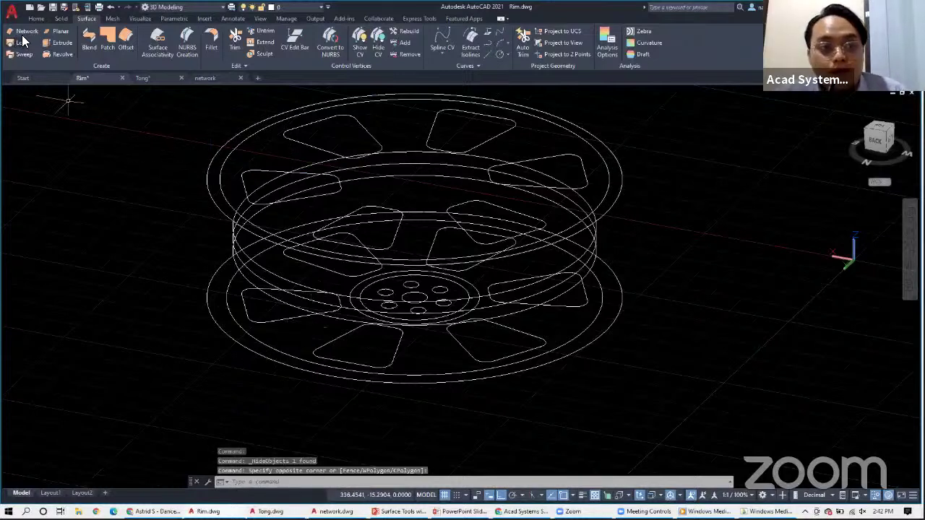
click(60, 32)
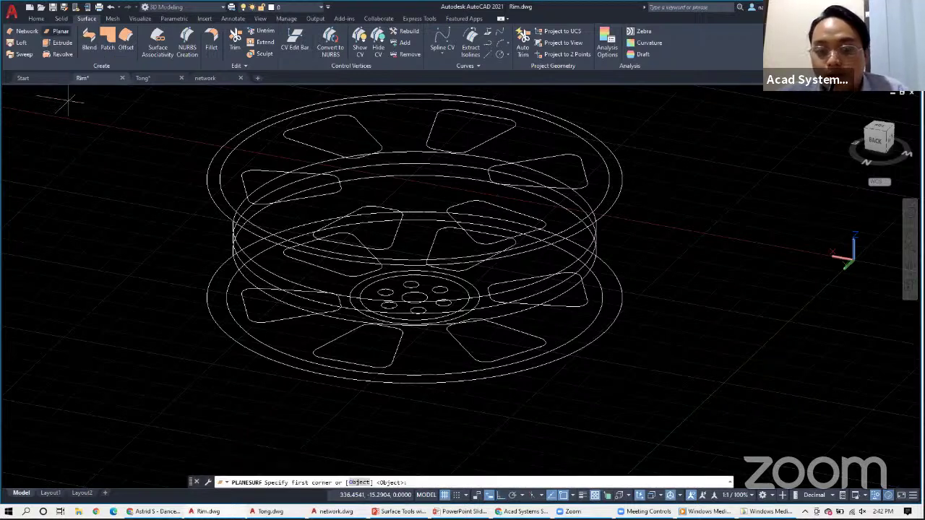
mouse_move(82, 241)
middle_down()
mouse_move(43, 227)
mouse_move(208, 267)
middle_up()
click(142, 209)
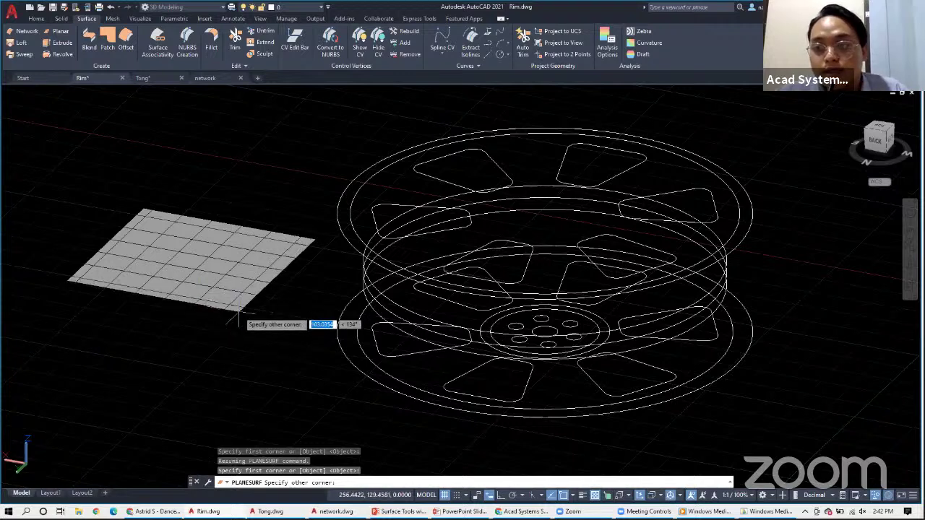
key(Escape)
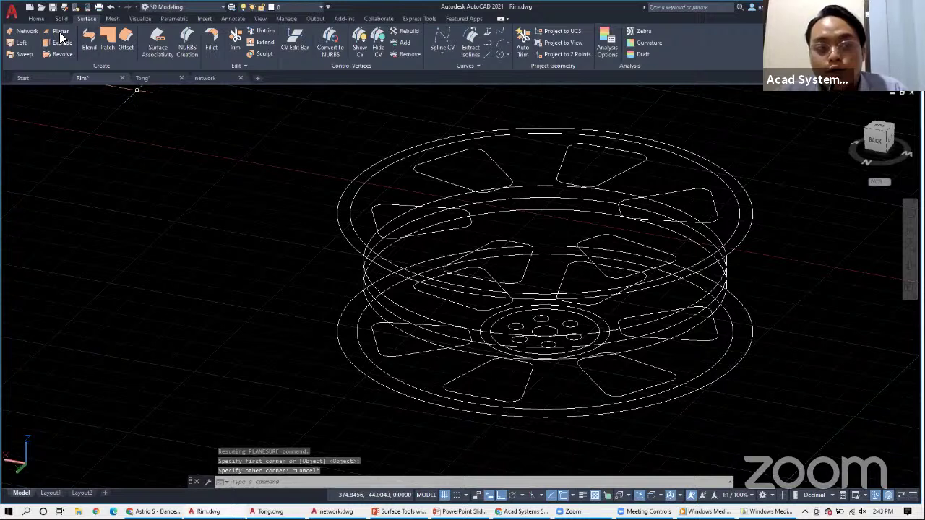
Create a planar surface from the upper outer circle using the Object option.
key(space)
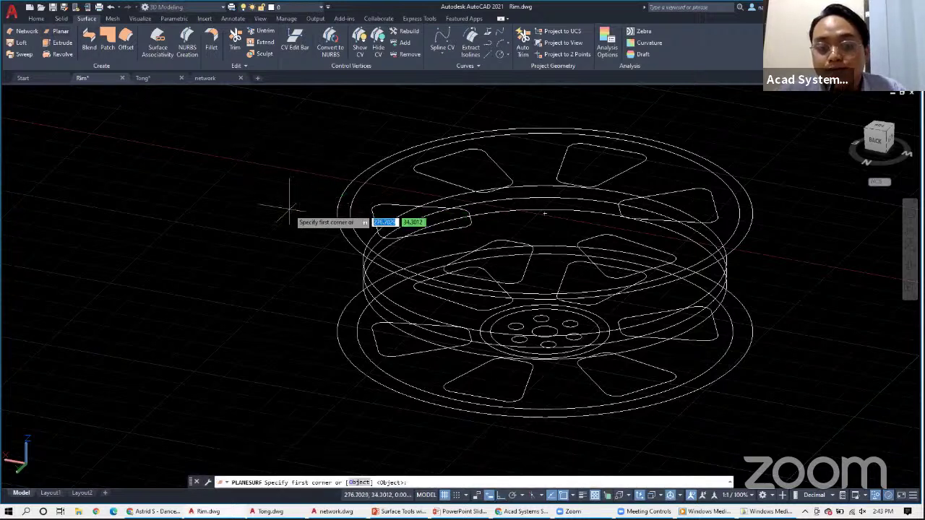
text(o)
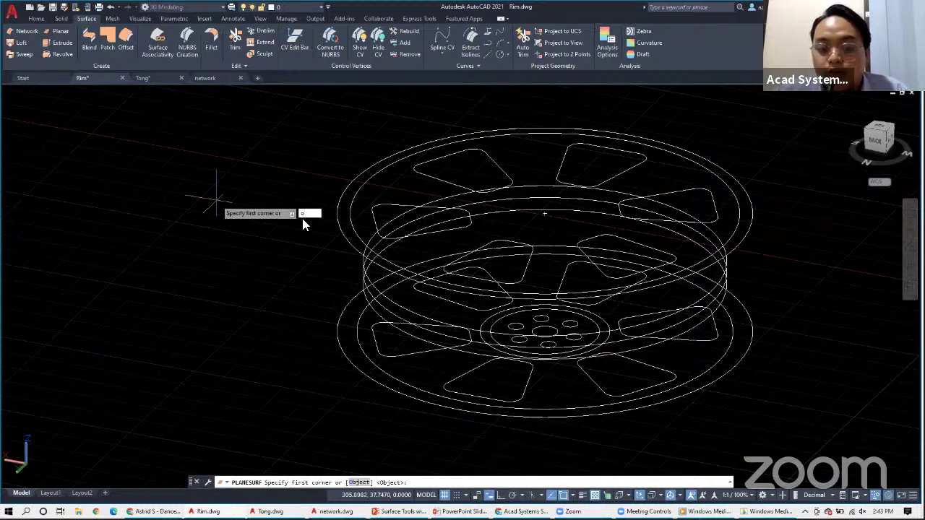
key(Return)
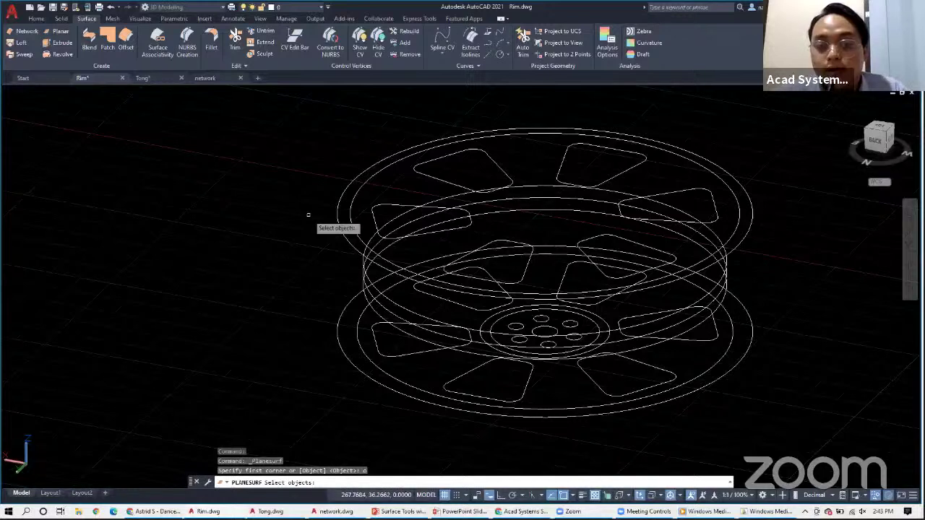
click(337, 215)
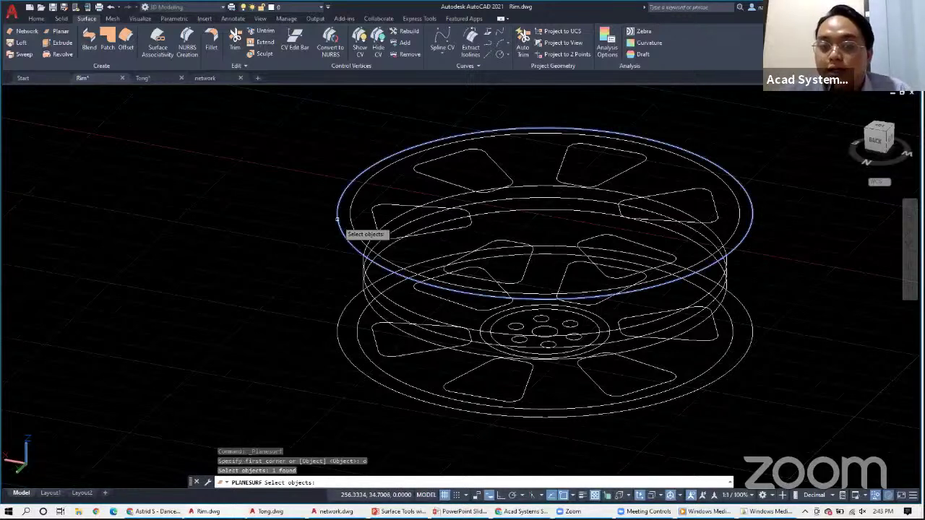
key(Return)
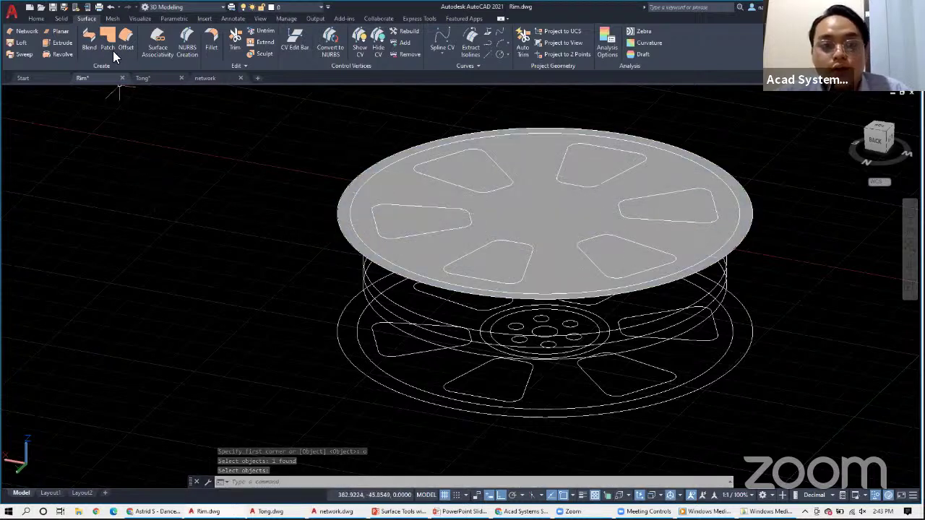
Create a planar surface from the lower outer circle using the Object option.
click(62, 33)
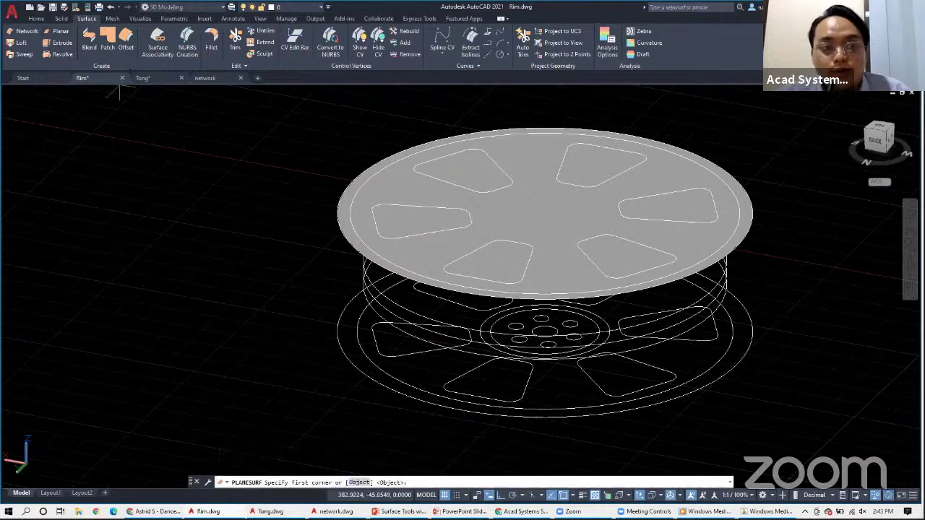
text(o)
key(Return)
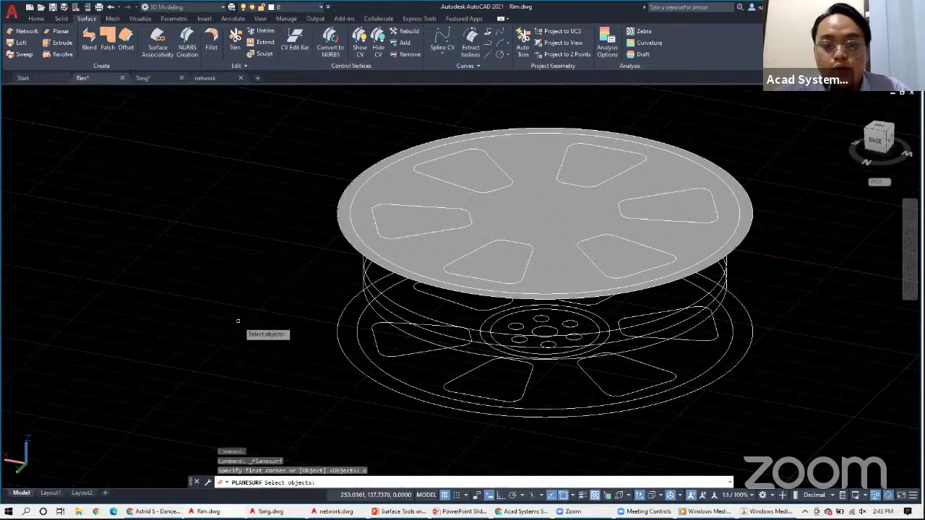
click(347, 357)
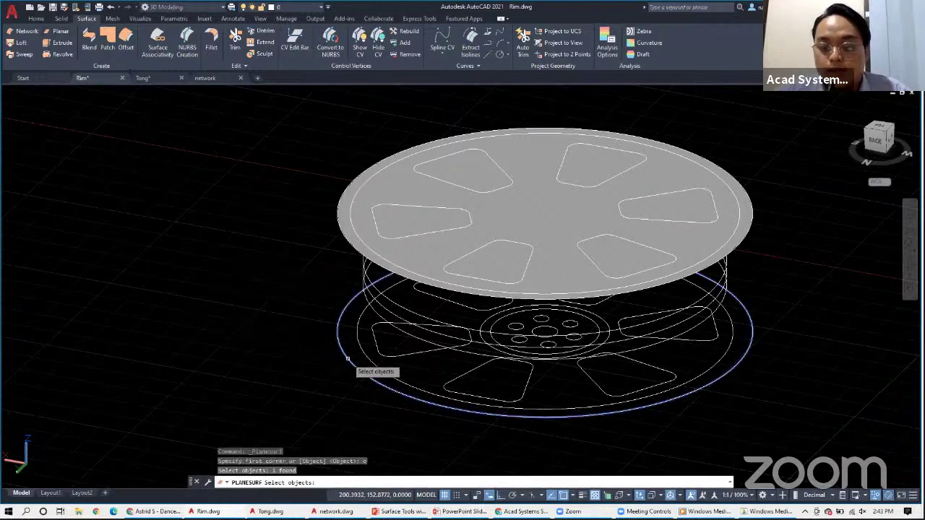
key(Return)
key(Return)
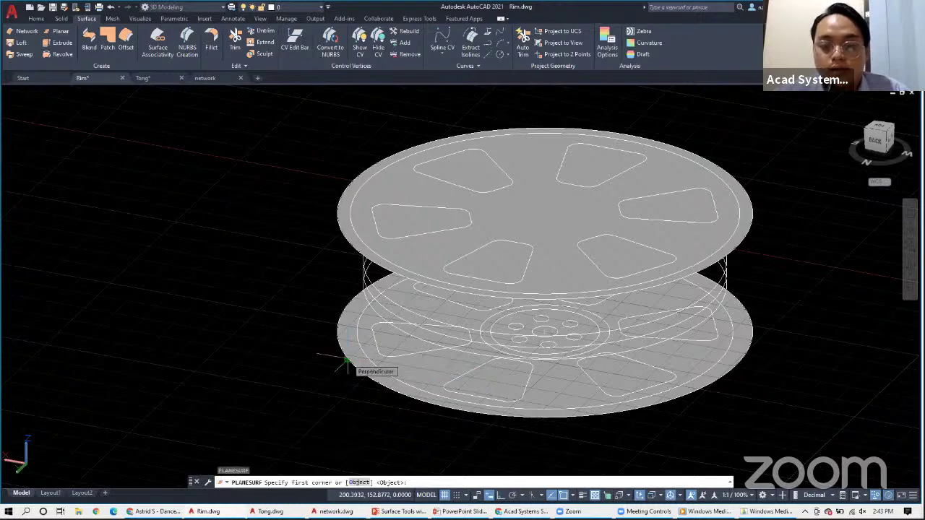
key(Escape)
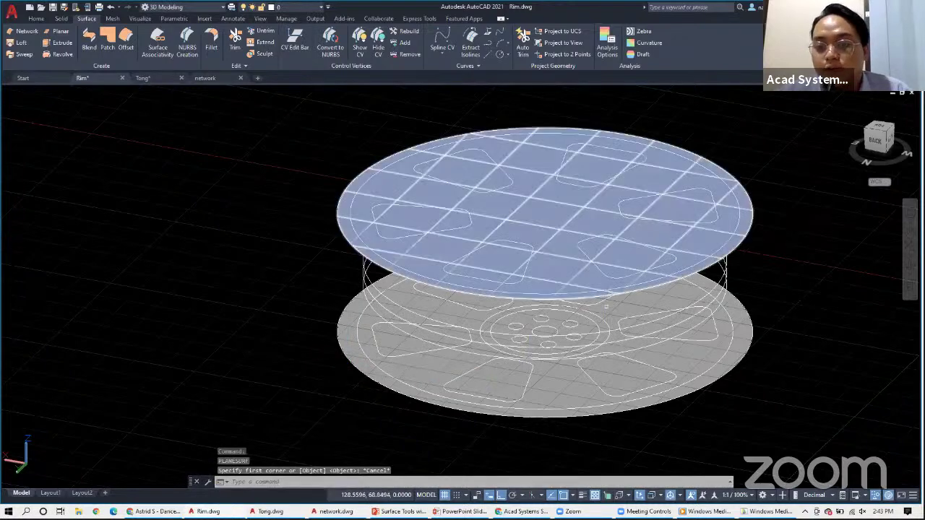
Project the small centre circle of the lower hub onto the upper planar surface along the UCS direction.
shift+middle_drag(753, 327, 682, 352)
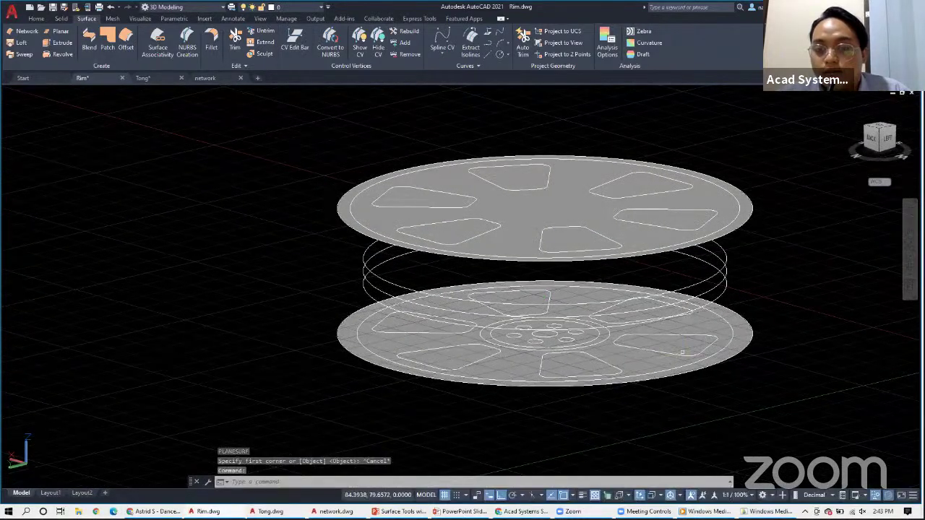
scroll(524, 300, up, 5)
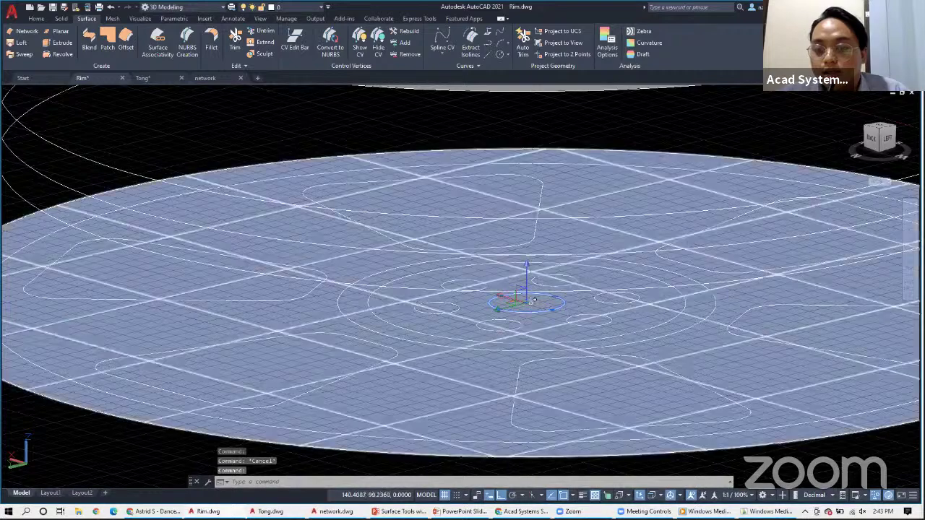
scroll(526, 300, down, 2)
scroll(525, 299, down, 1)
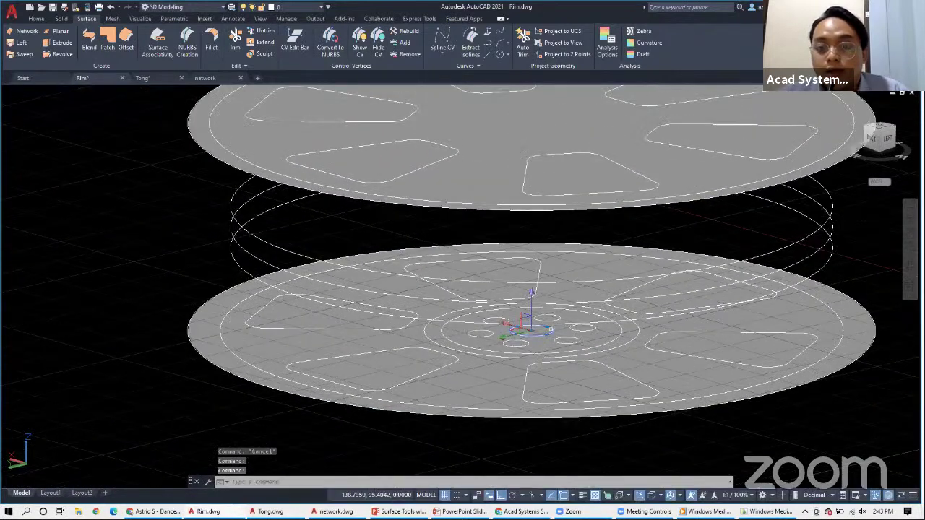
click(575, 295)
middle_drag(575, 295, 553, 322)
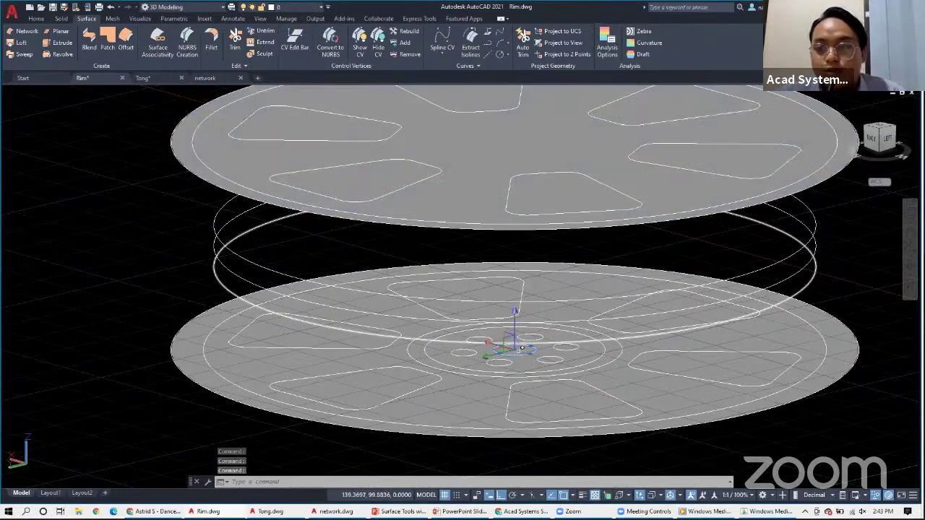
scroll(529, 142, down, 4)
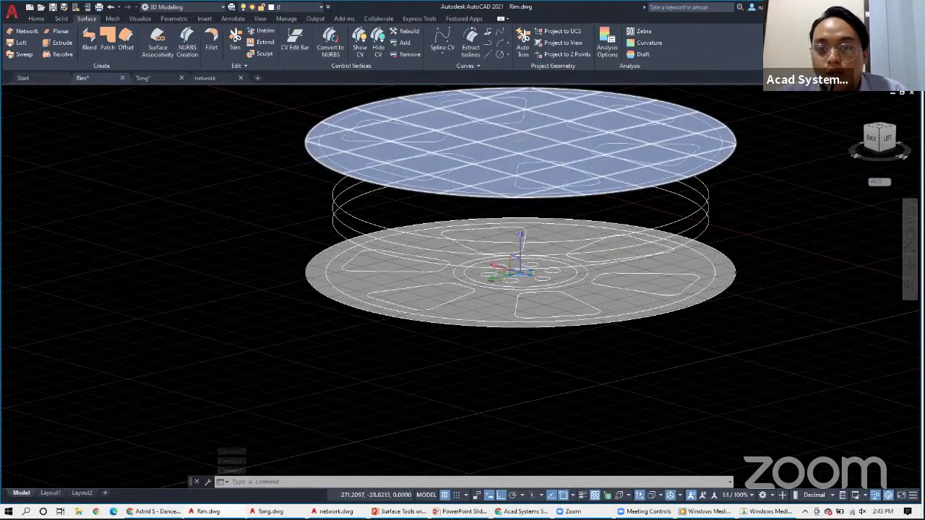
scroll(538, 140, up, 3)
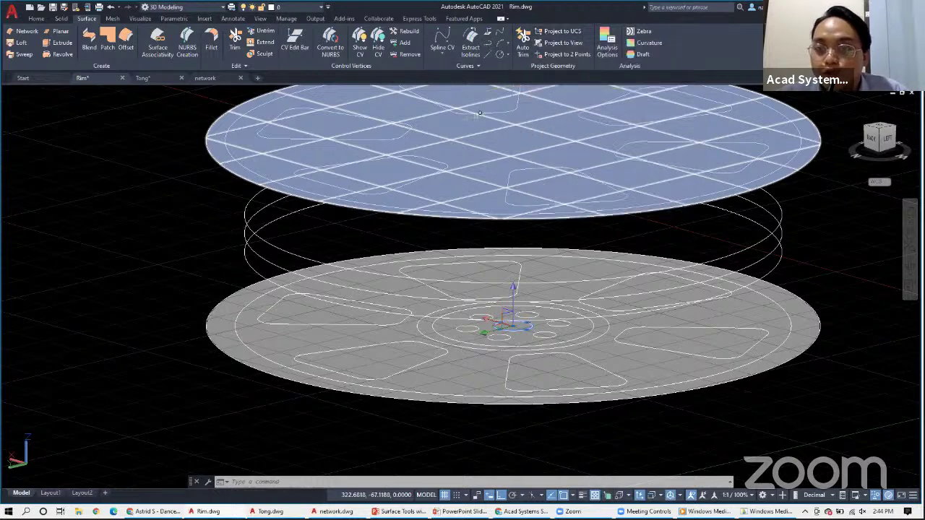
click(553, 36)
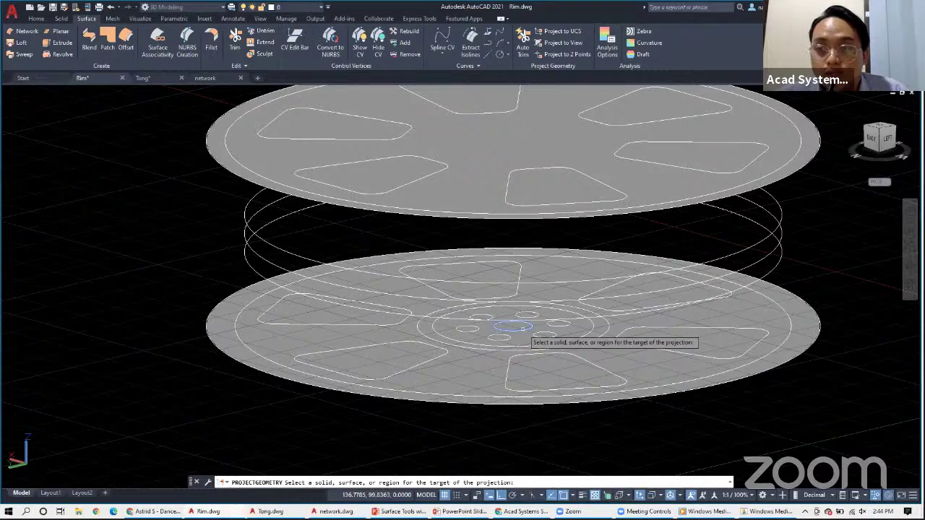
click(510, 151)
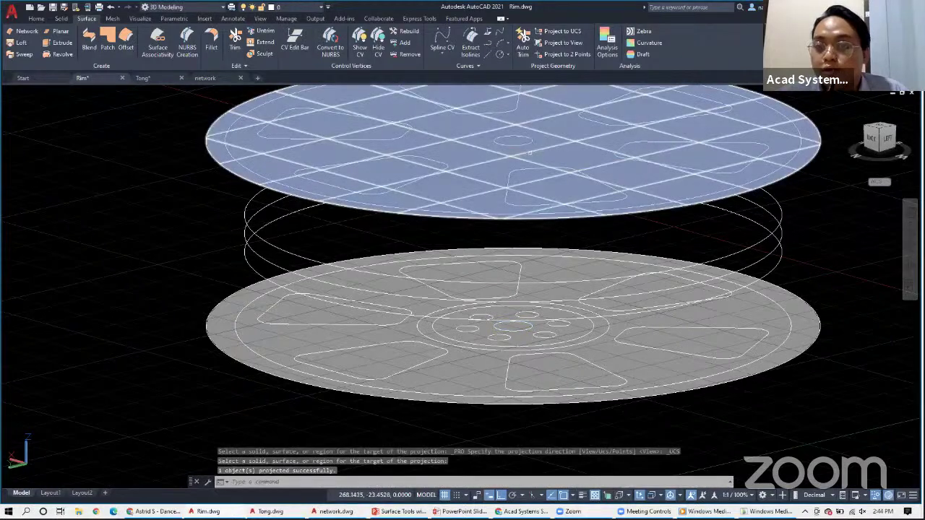
scroll(516, 133, up, 5)
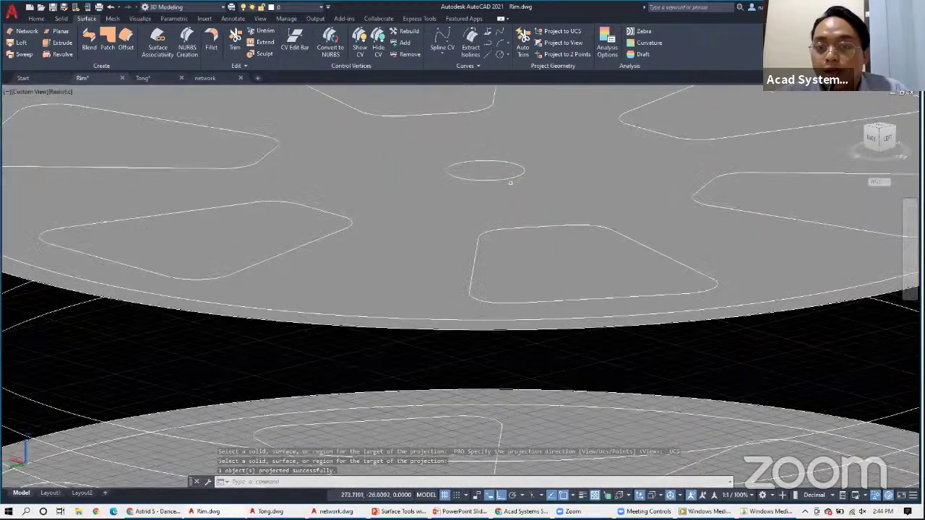
Examine the projected centre circle and the planar surfaces on the rim from several angles.
scroll(512, 179, down, 3)
shift+middle_drag(514, 206, 580, 179)
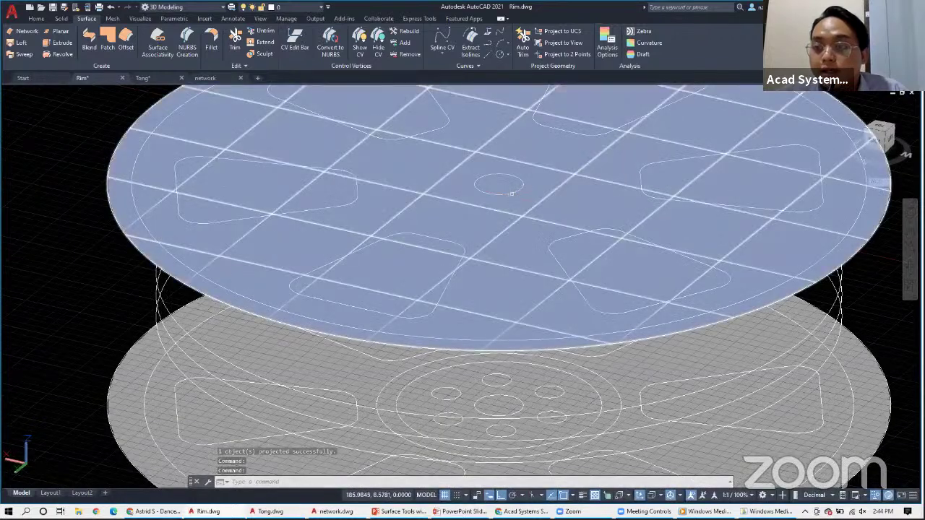
scroll(510, 192, down, 8)
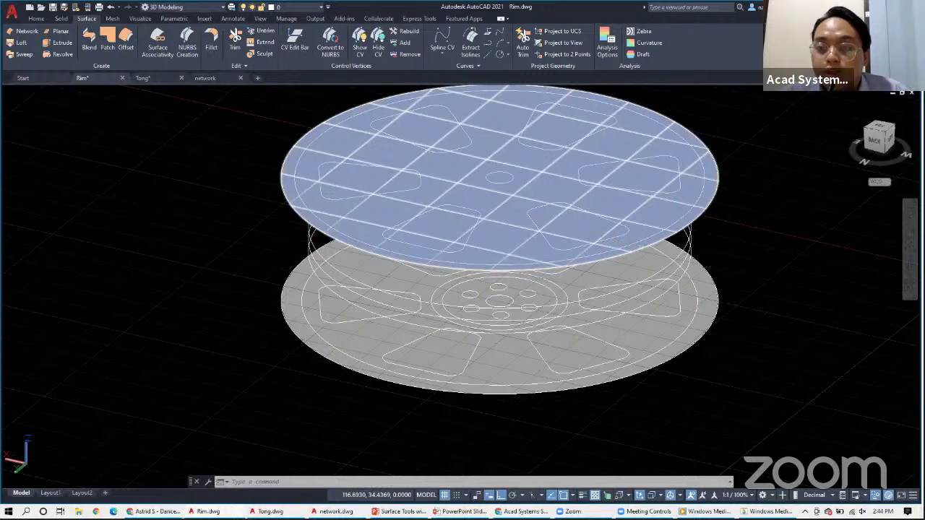
scroll(640, 248, up, 2)
scroll(637, 248, up, 3)
scroll(519, 212, down, 4)
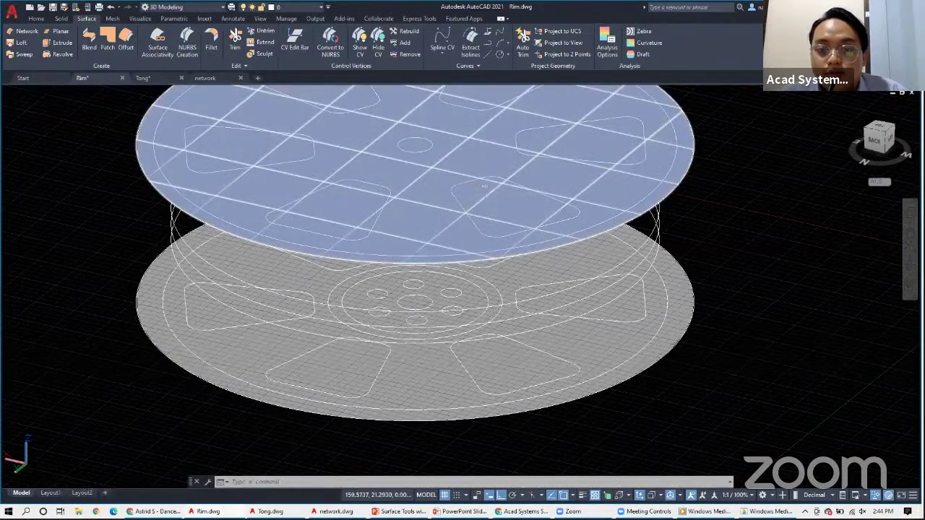
shift+middle_drag(482, 187, 530, 235)
key(Escape)
scroll(528, 217, down, 3)
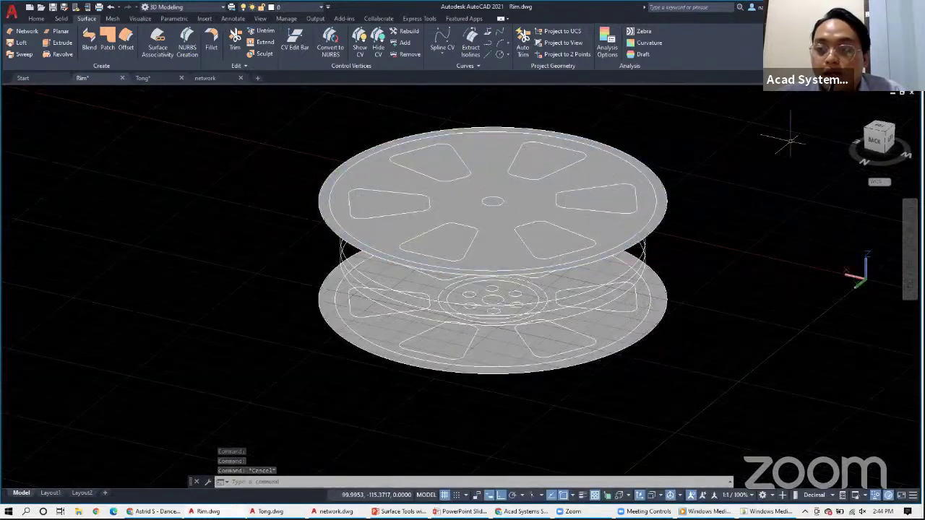
shift+middle_drag(549, 289, 517, 254)
key(ctrl+z)
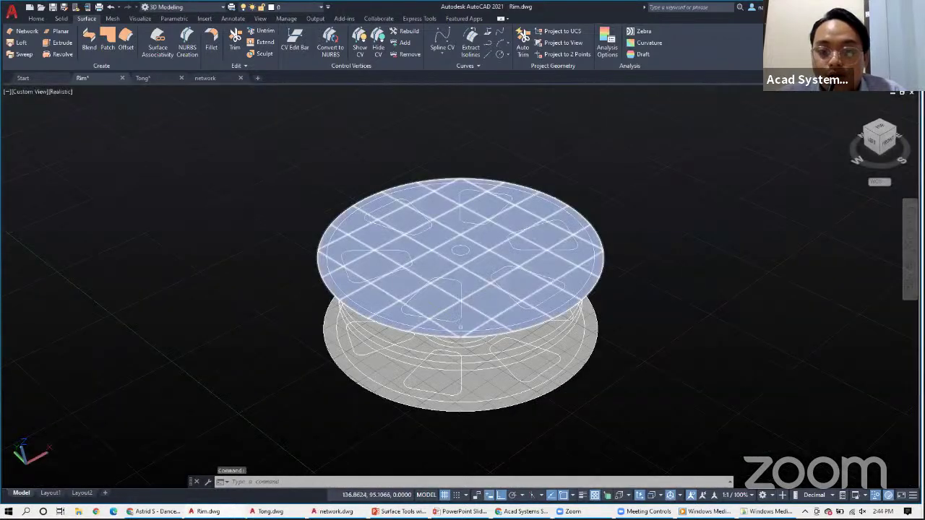
Project the small centre circle of the lower hub onto the upper planar surface along the current view direction.
scroll(465, 253, up, 2)
middle_drag(472, 333, 498, 223)
shift+middle_drag(499, 265, 460, 273)
scroll(460, 289, down, 2)
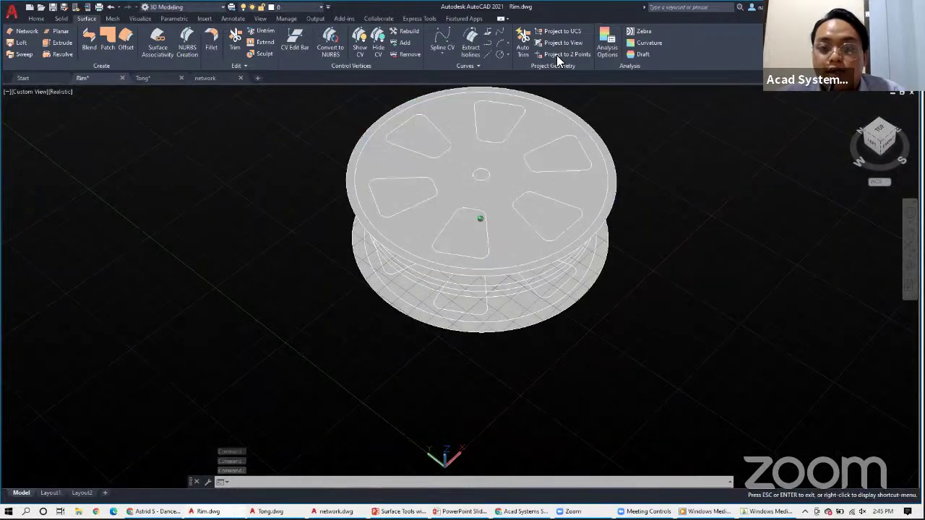
shift+middle_drag(557, 55, 507, 88)
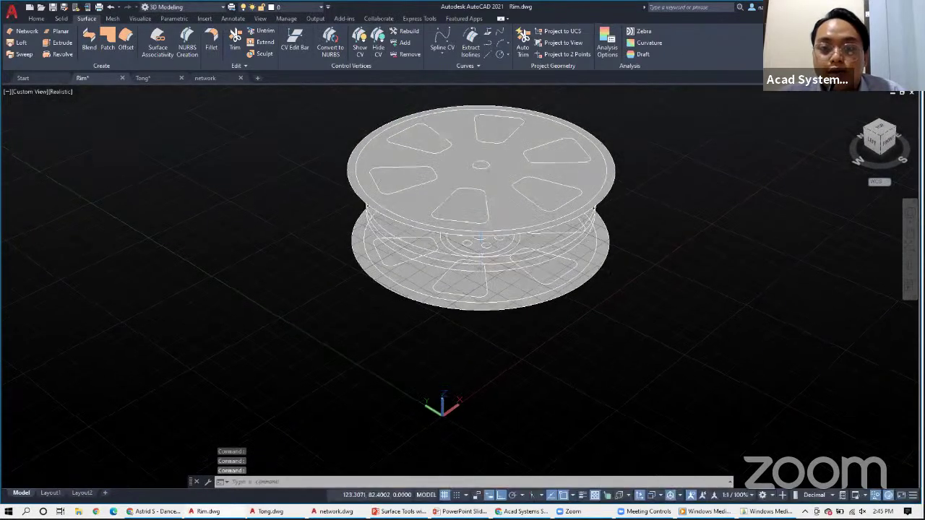
click(561, 43)
click(474, 121)
scroll(475, 122, up, 1)
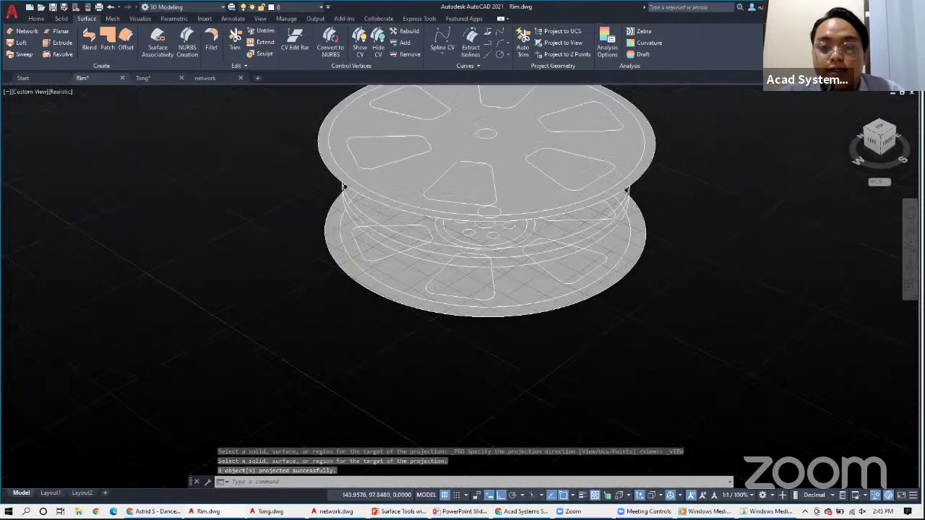
scroll(460, 289, up, 1)
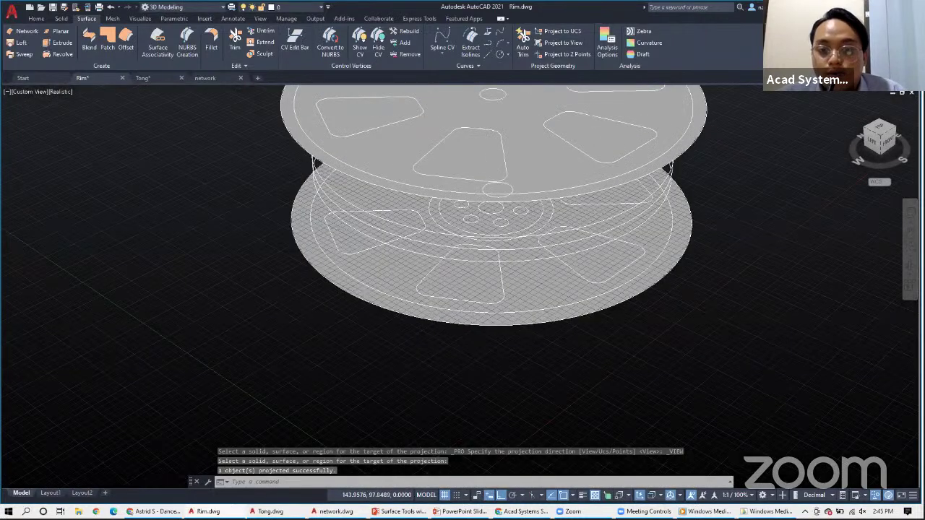
Erase the view-projected circle near the front edge of the upper planar surface.
scroll(461, 289, down, 2)
shift+middle_drag(460, 289, 478, 316)
click(502, 232)
key(Delete)
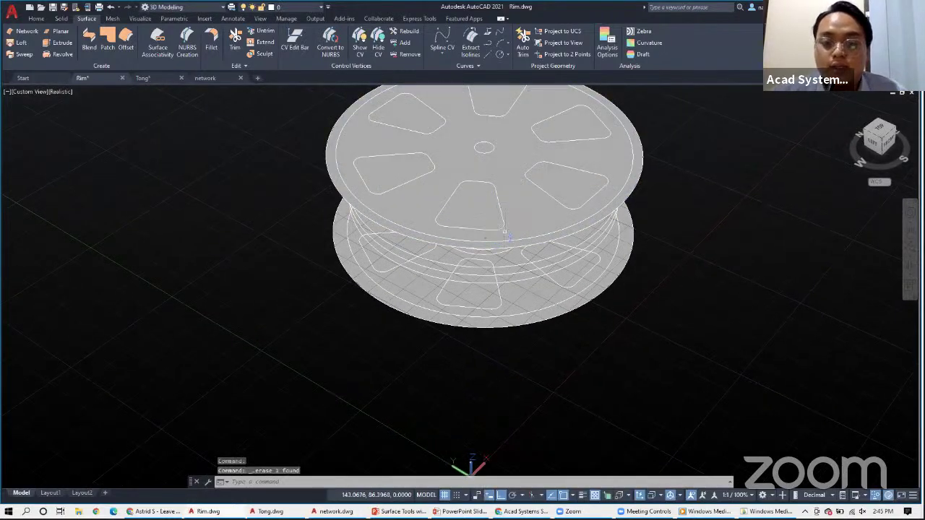
Turn on surface Auto Trim and project the six grouped bolt-hole circles onto the upper planar surface along the UCS direction.
shift+middle_drag(549, 250, 515, 227)
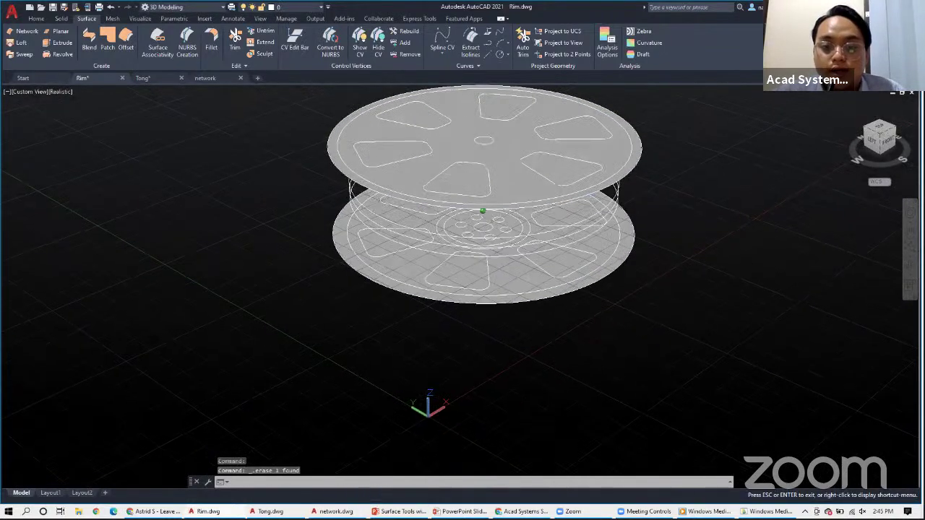
click(478, 226)
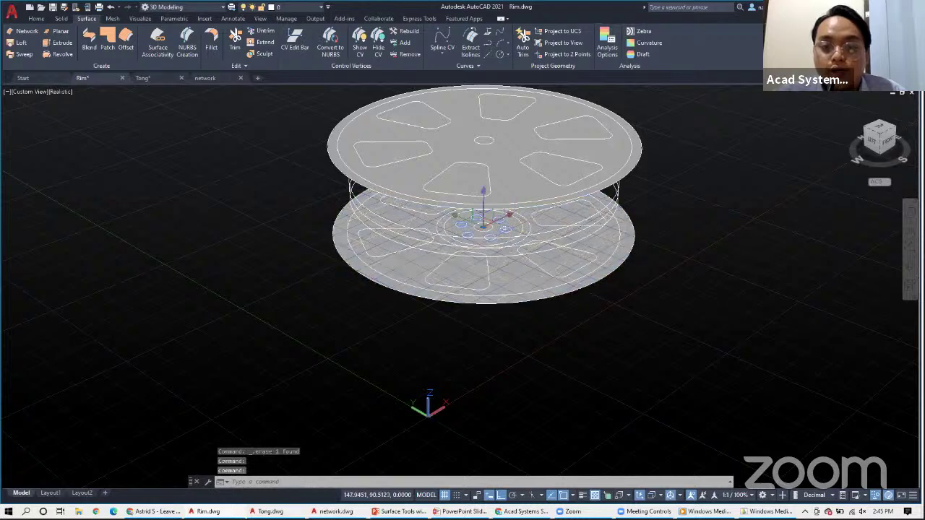
click(523, 46)
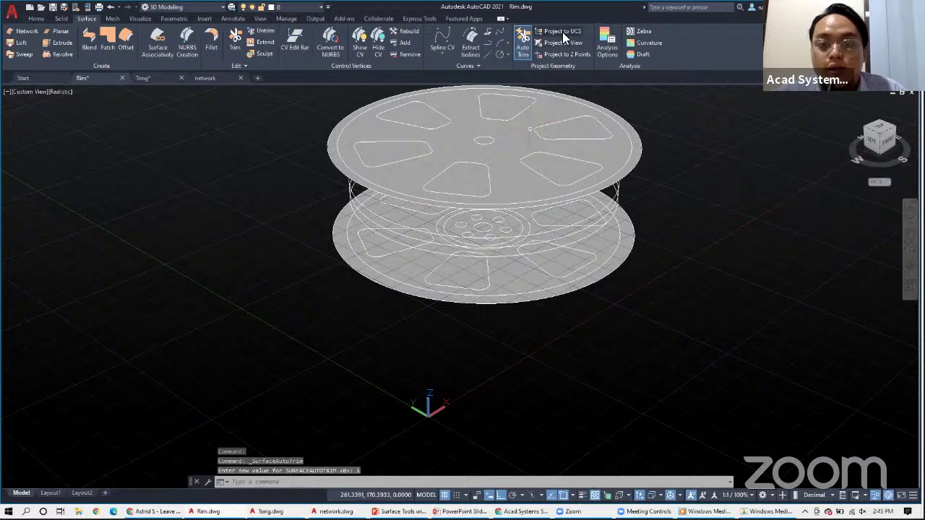
click(562, 32)
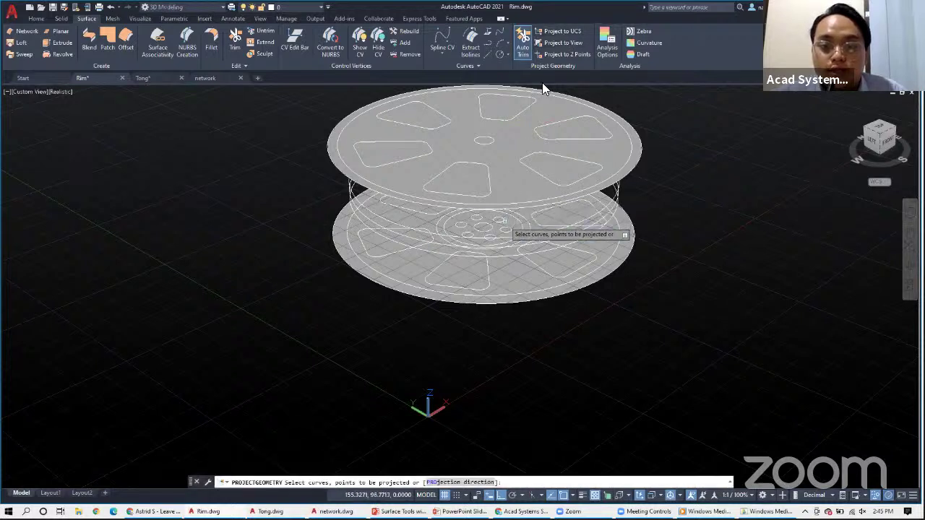
click(506, 223)
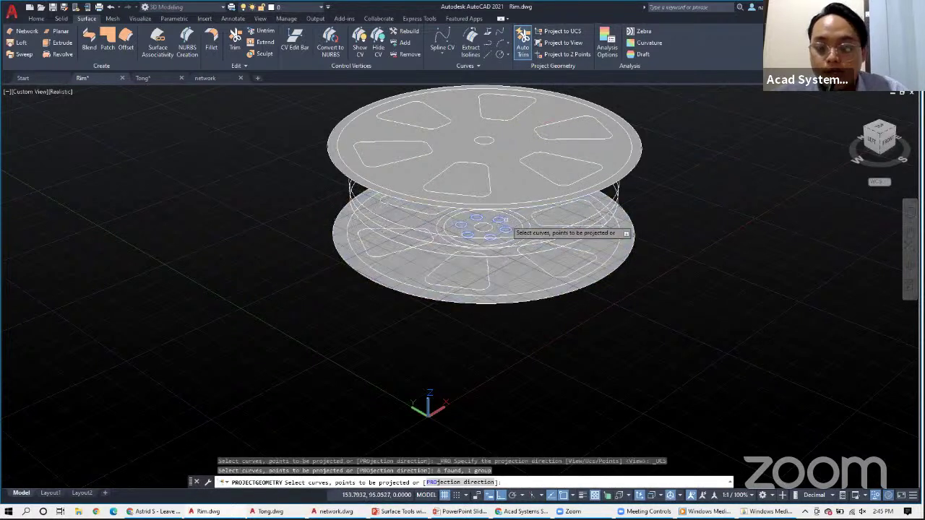
key(Return)
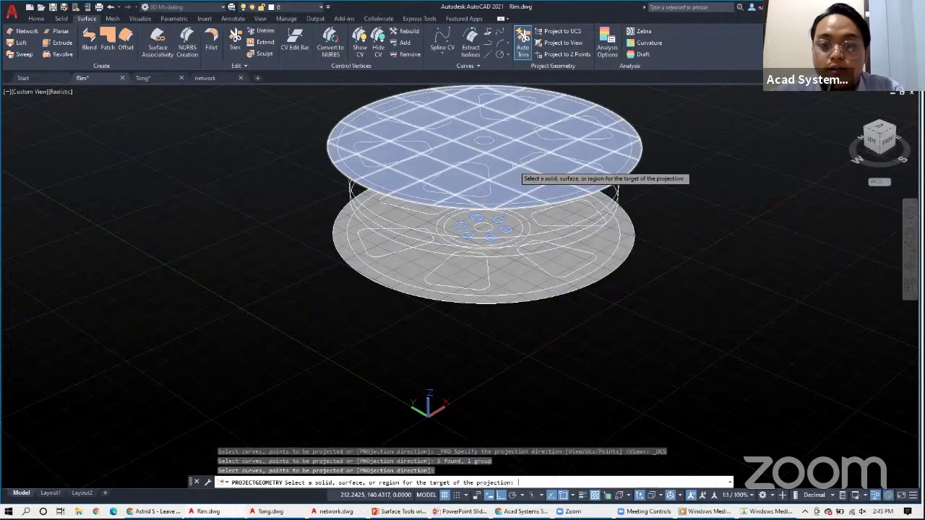
click(515, 167)
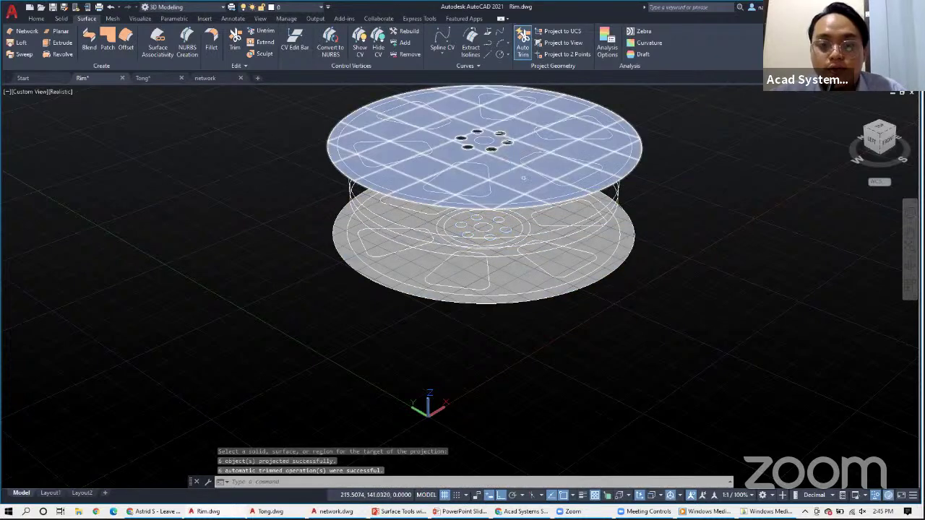
Project the six bolt-hole circles onto the lower planar surface along the UCS direction with Auto Trim on, cutting the holes.
scroll(459, 282, up, 2)
scroll(506, 289, up, 3)
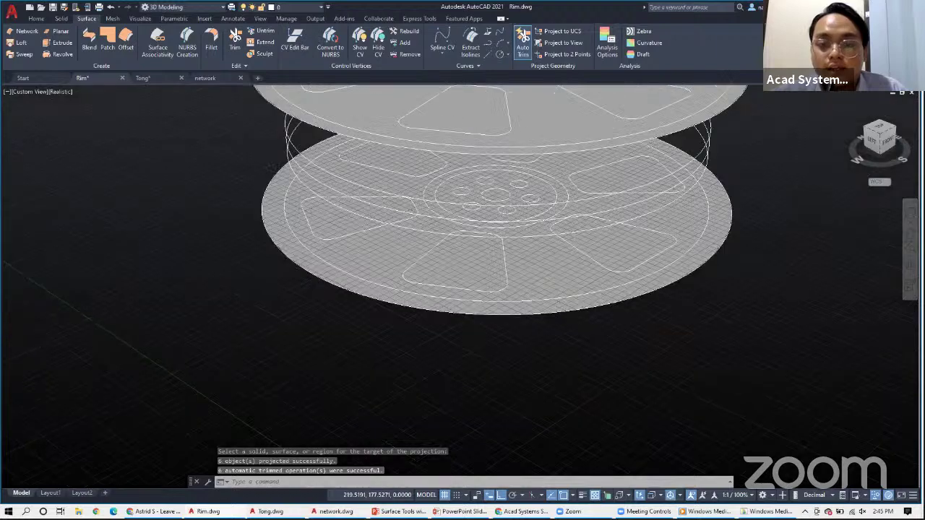
shift+middle_drag(506, 289, 553, 263)
middle_drag(584, 223, 581, 222)
click(482, 232)
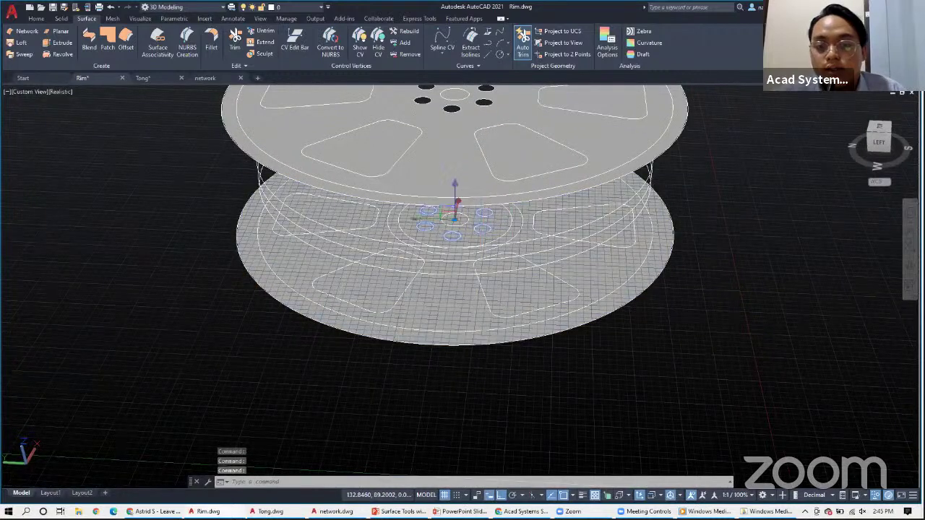
click(571, 32)
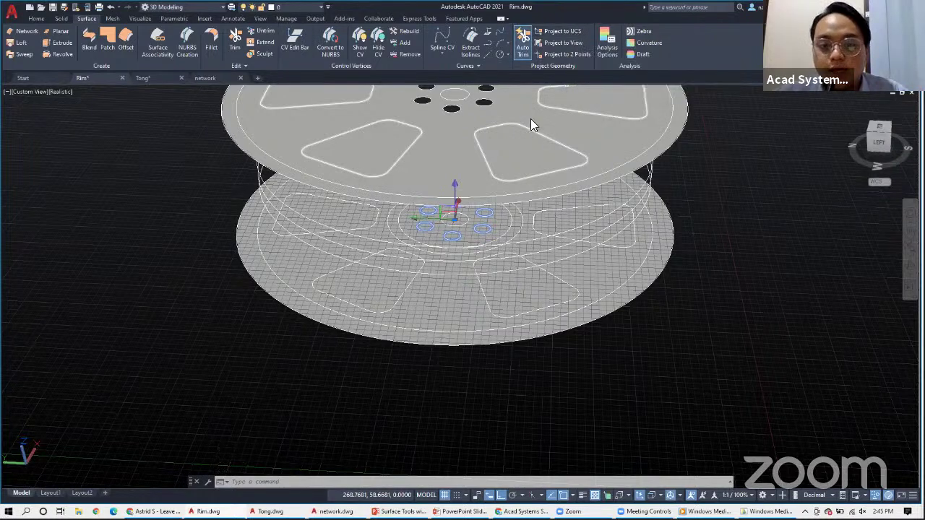
click(449, 312)
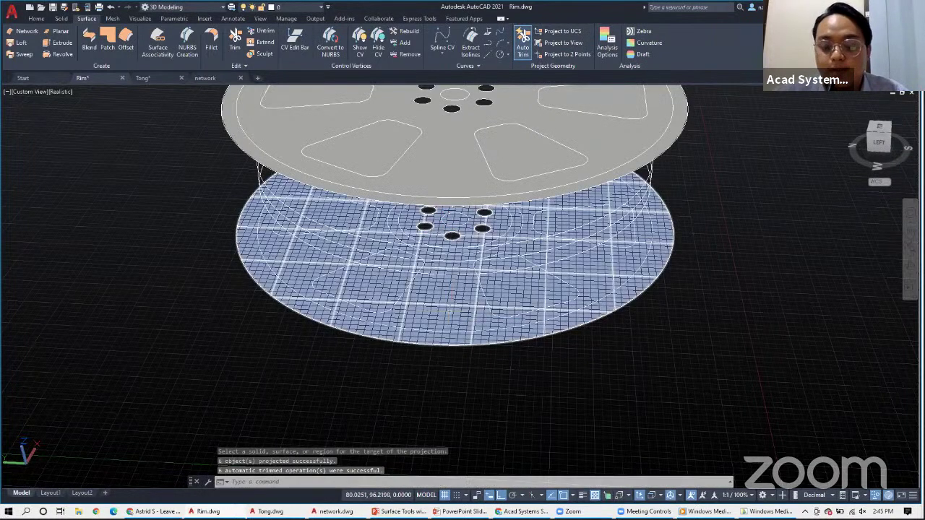
key(Escape)
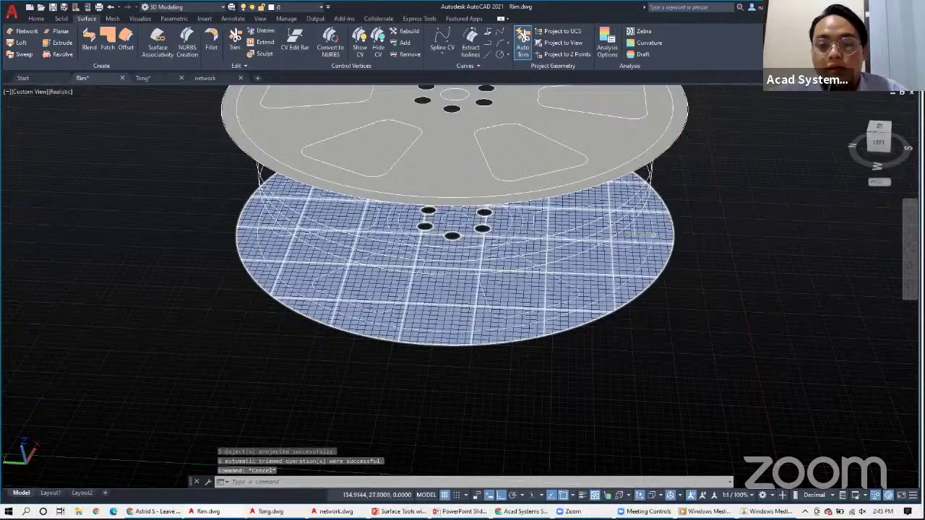
Project the six grouped spoke-opening outlines onto the upper planar surface along the UCS direction, trimming out the openings.
scroll(513, 249, down, 3)
middle_drag(659, 233, 670, 269)
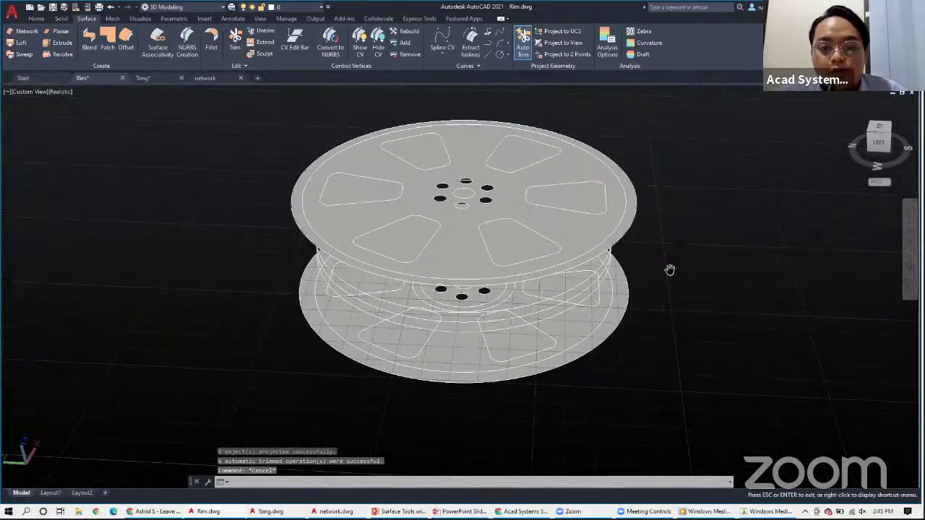
click(554, 207)
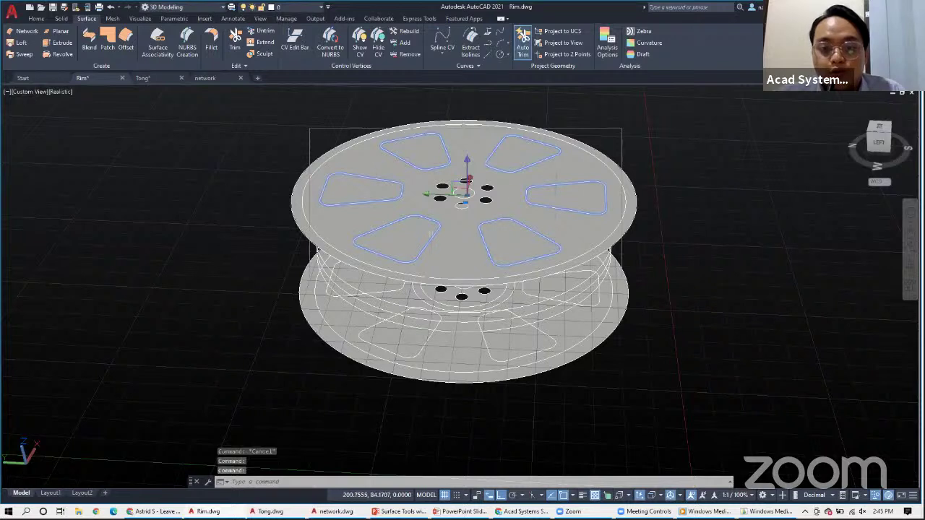
click(566, 32)
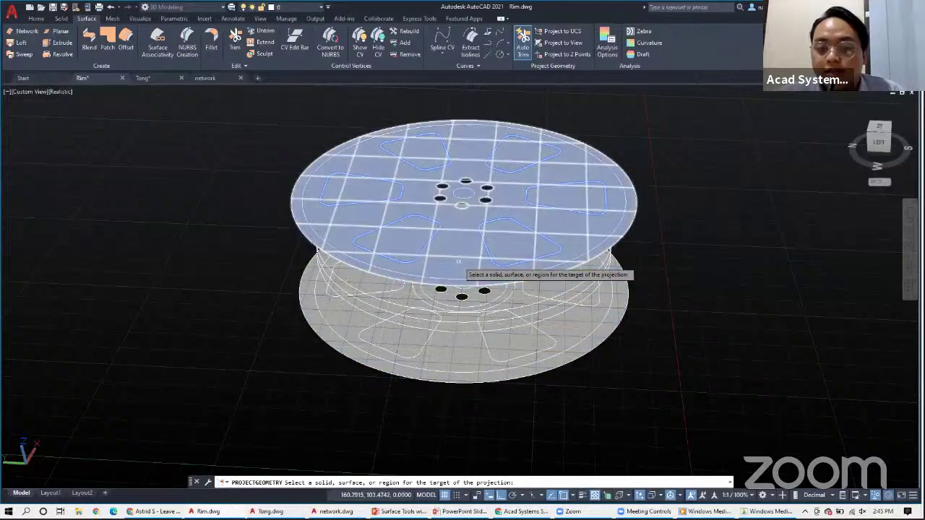
click(464, 270)
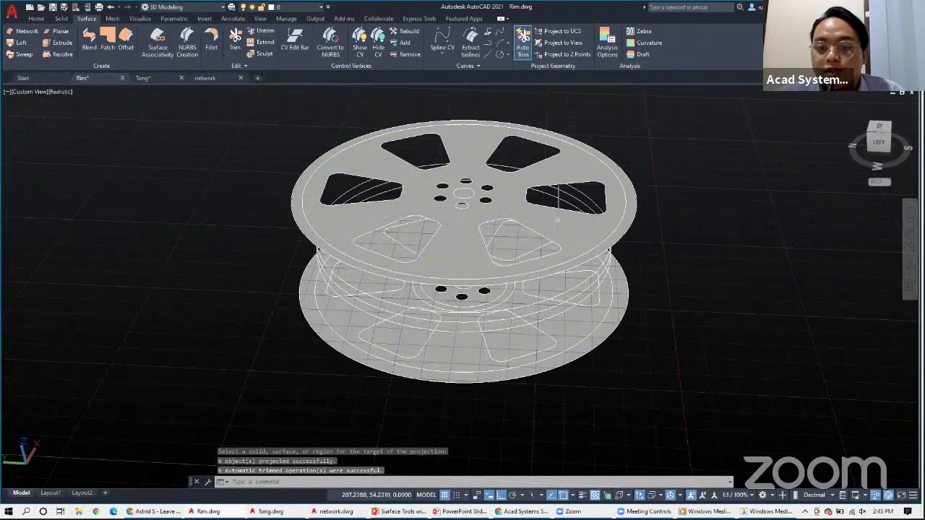
Project the same six spoke-opening outlines onto the lower planar surface along the UCS direction, trimming out its openings.
click(563, 34)
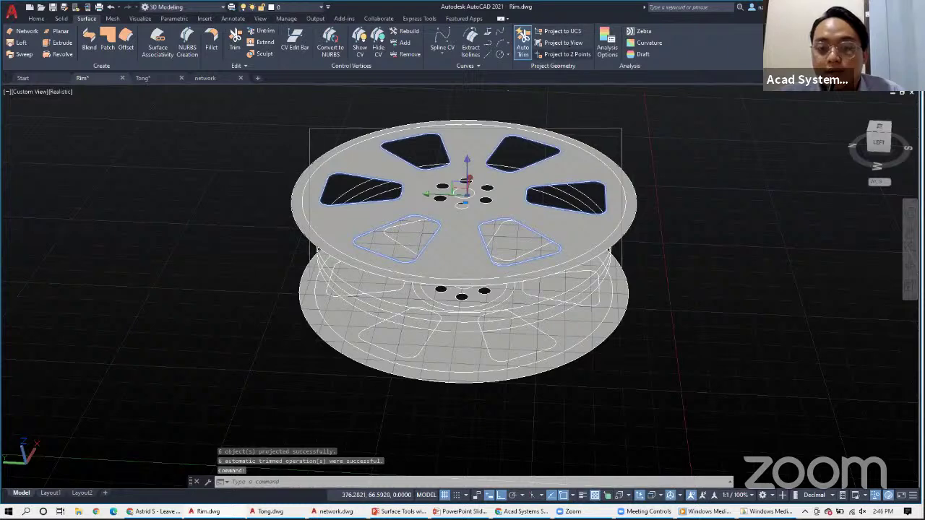
click(447, 356)
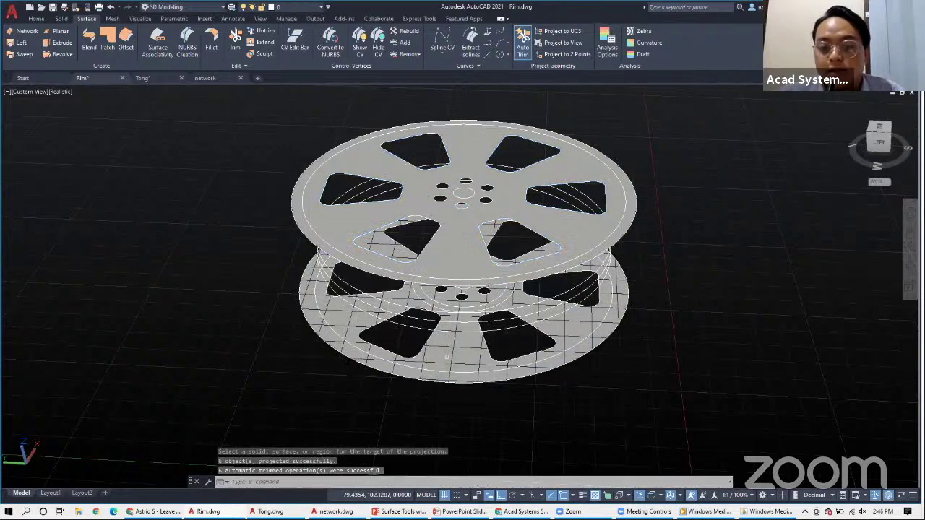
key(Escape)
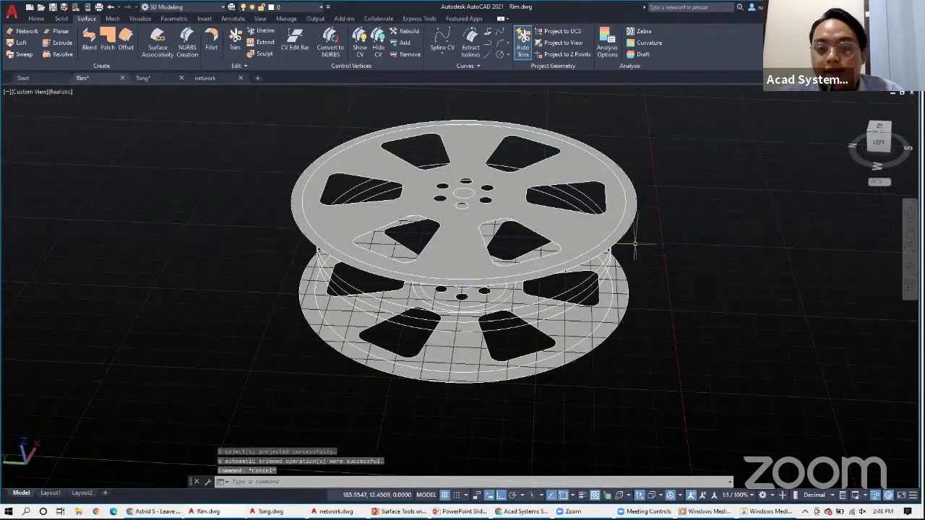
End object isolation to redisplay the hidden rim solid and the other rim models.
shift+middle_drag(615, 291, 629, 309)
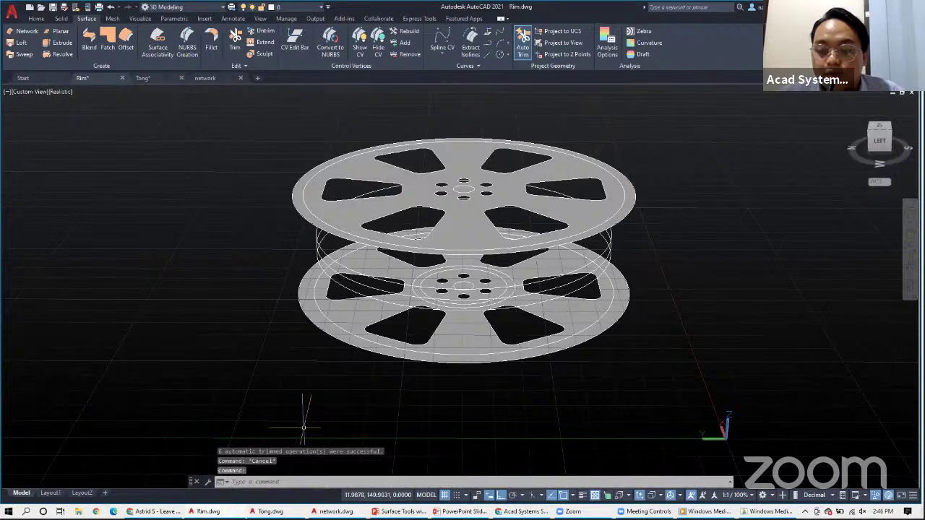
click(878, 485)
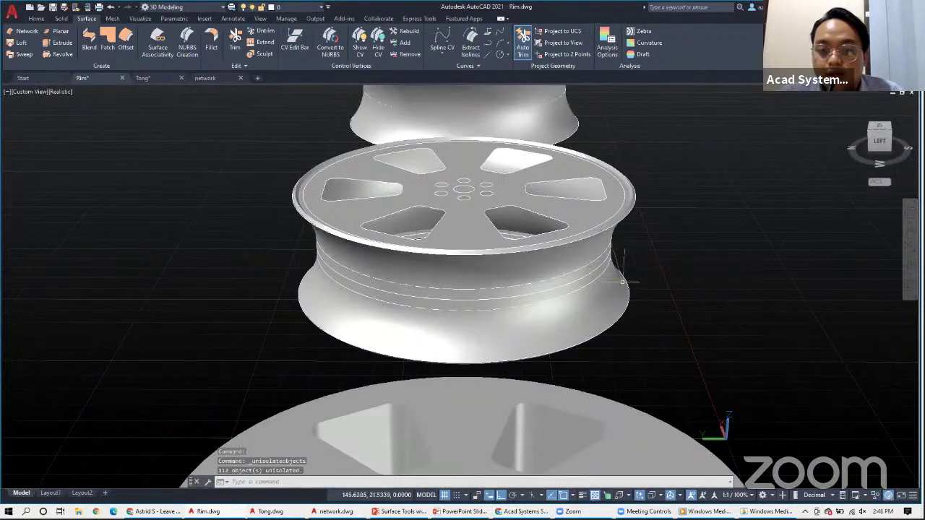
scroll(542, 235, down, 3)
shift+middle_drag(588, 188, 423, 245)
click(701, 268)
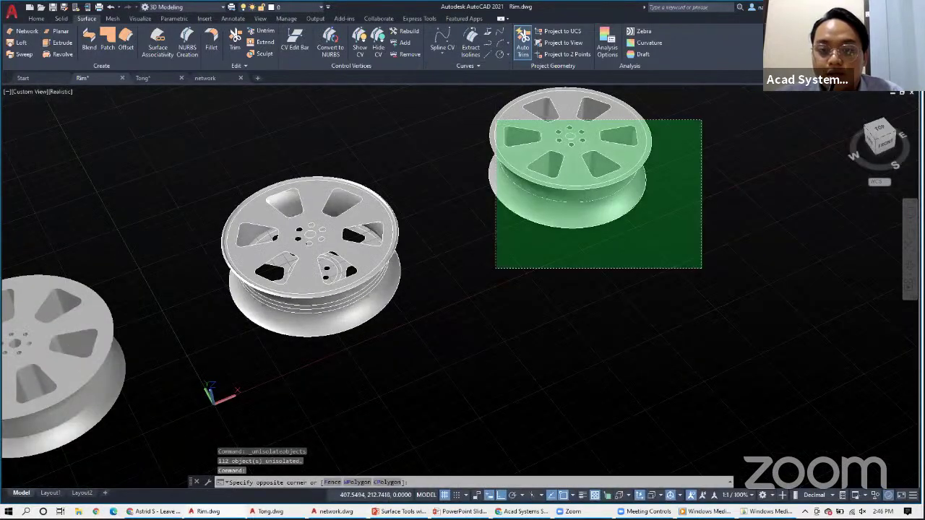
key(Escape)
scroll(436, 358, down, 2)
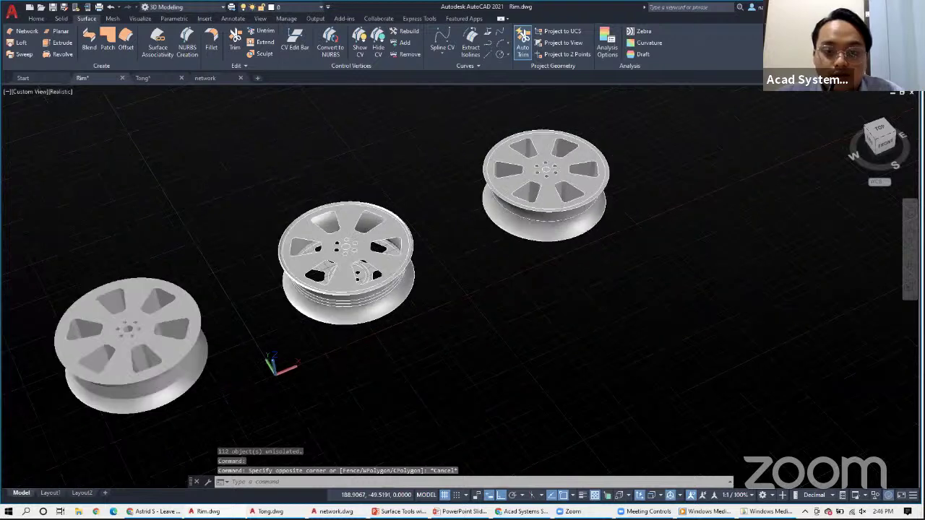
Isolate the middle surface-modelled rim so the two other rim models are hidden.
scroll(438, 298, down, 2)
middle_drag(438, 297, 476, 260)
click(496, 282)
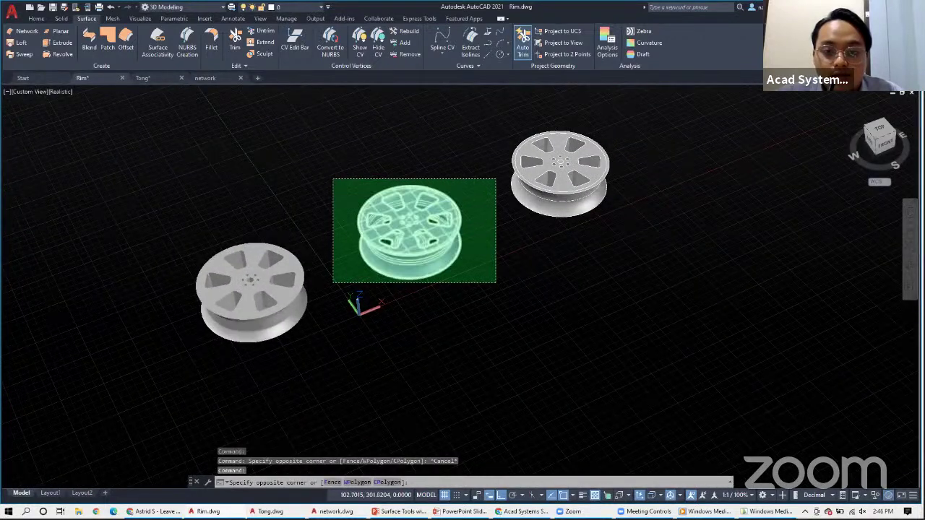
click(332, 179)
right_click(401, 221)
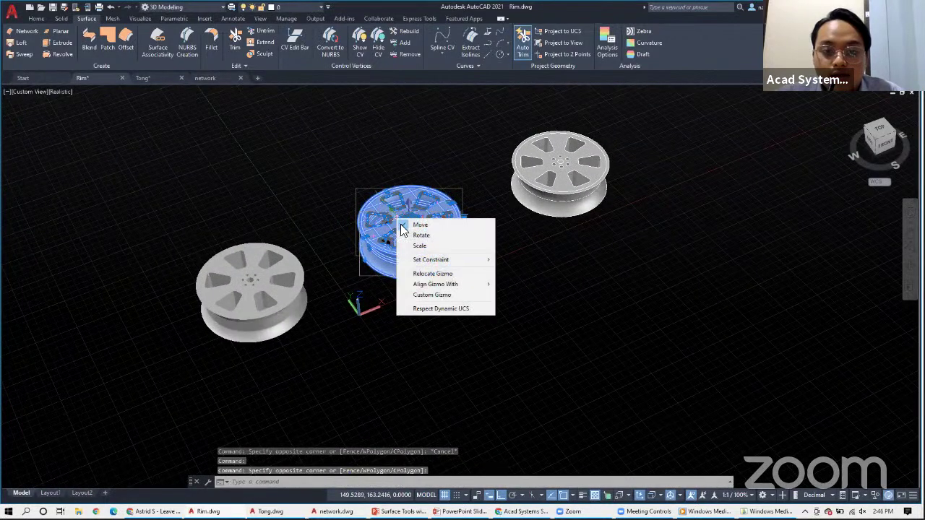
right_click(333, 177)
mouse_move(372, 221)
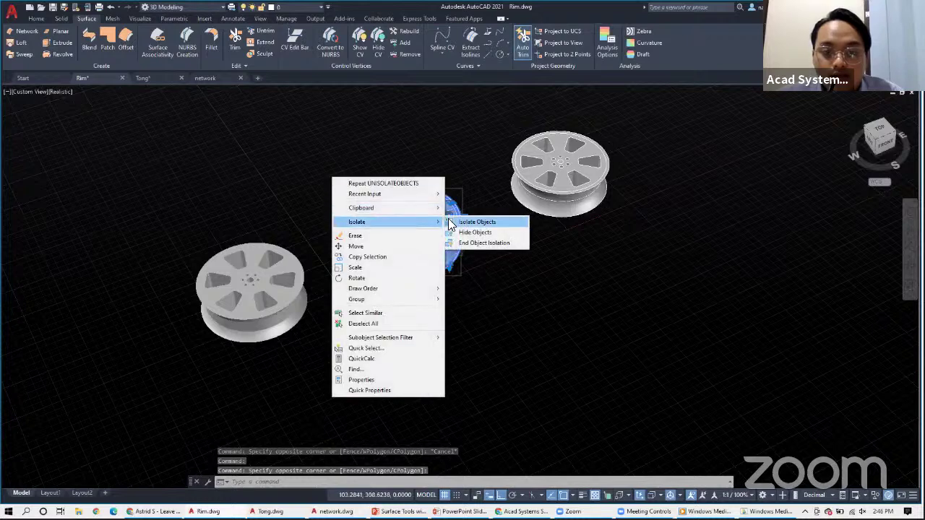
click(477, 222)
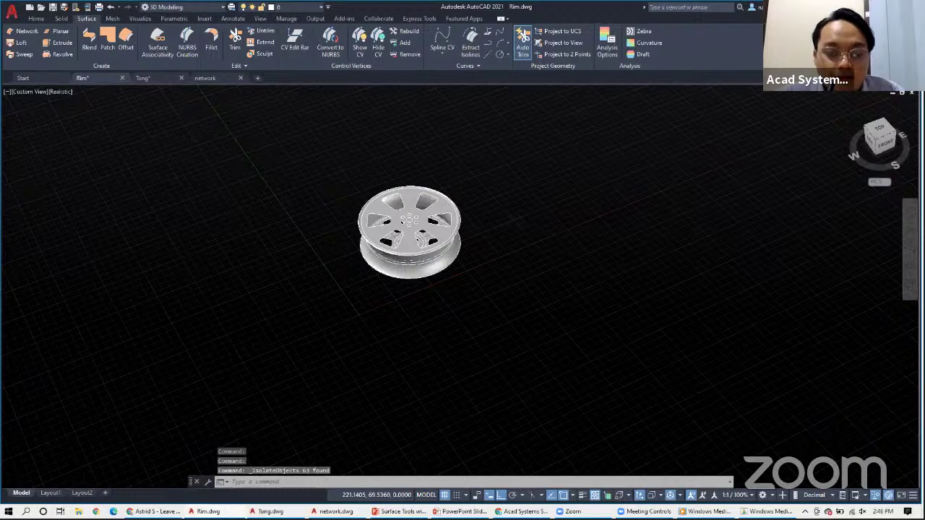
Extrude the six grouped spoke-opening outlines as surfaces by -50 units, from the upper planar surface down to the lower one.
scroll(531, 288, up, 1)
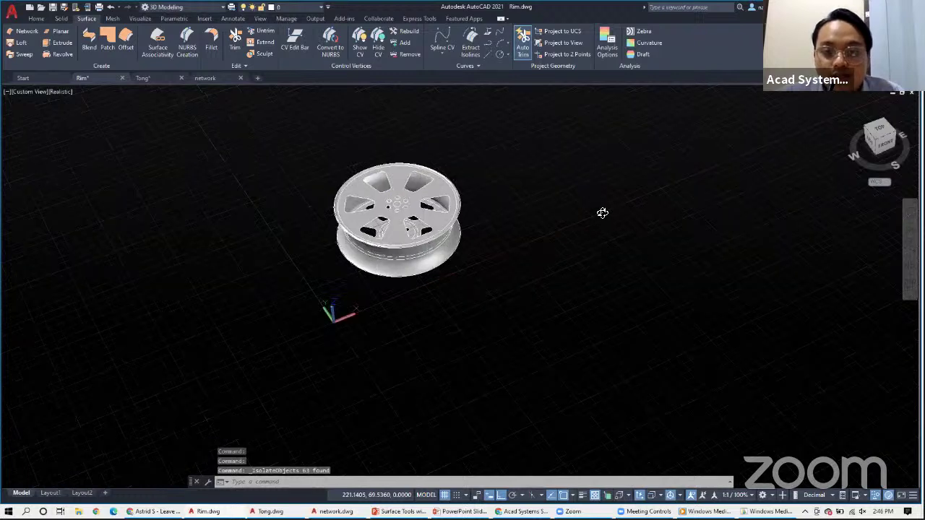
scroll(581, 224, up, 1)
scroll(460, 234, up, 1)
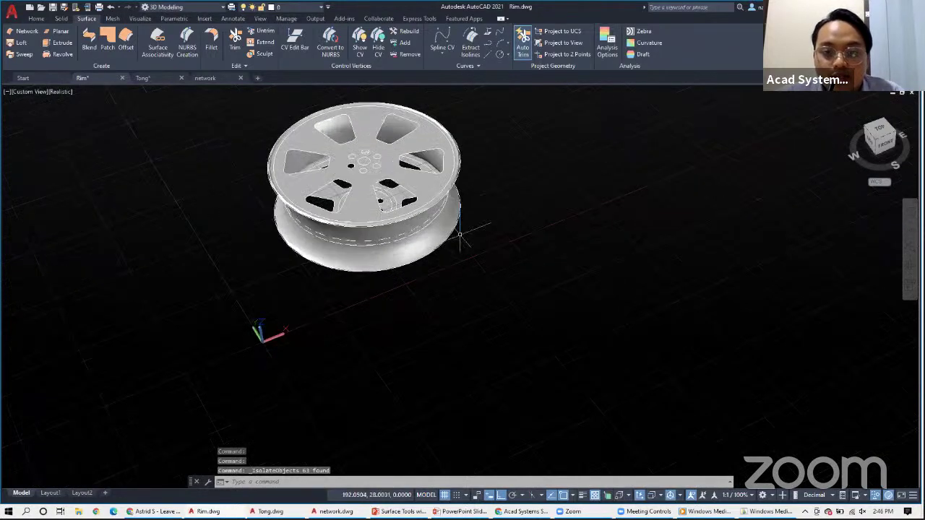
scroll(460, 234, up, 1)
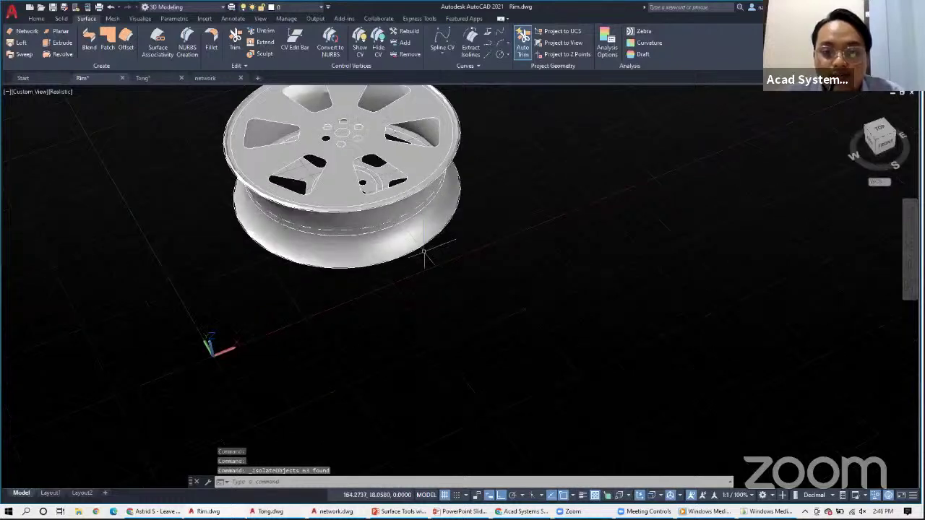
shift+middle_drag(424, 252, 433, 278)
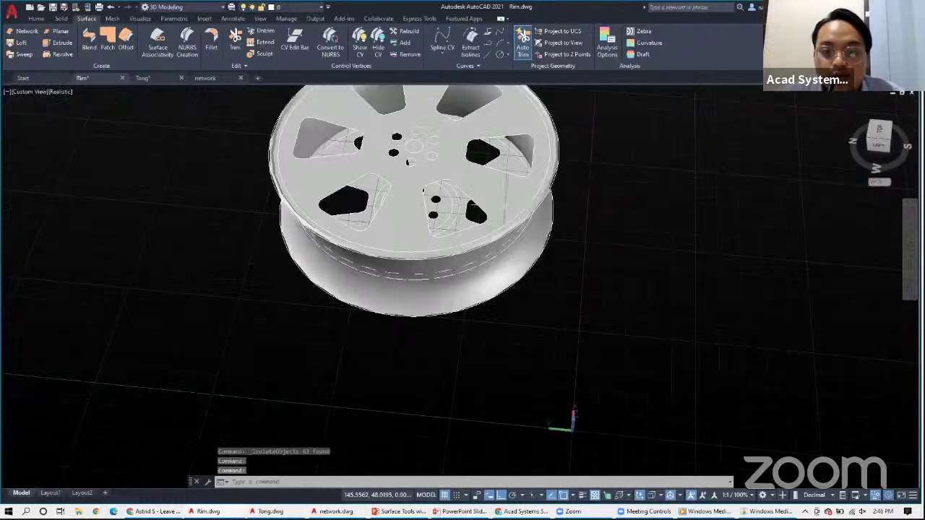
scroll(464, 281, up, 1)
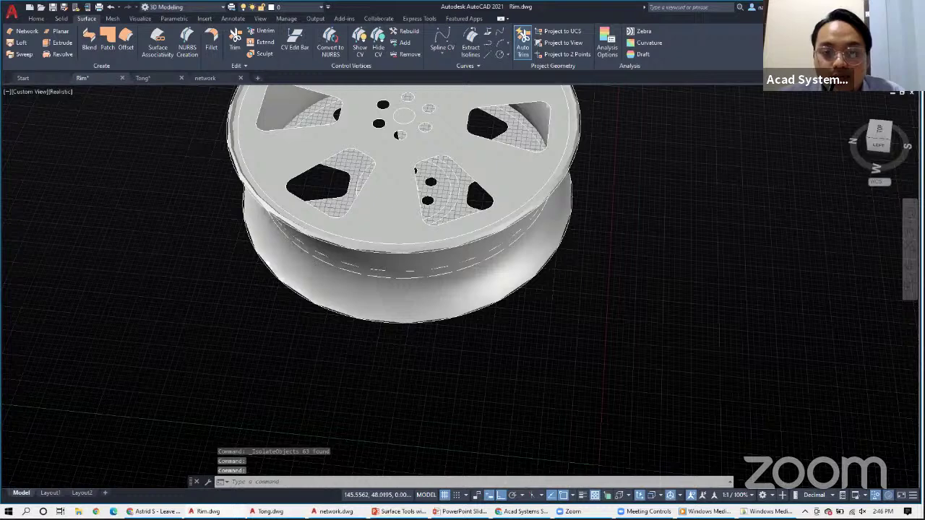
middle_drag(401, 206, 452, 284)
click(449, 282)
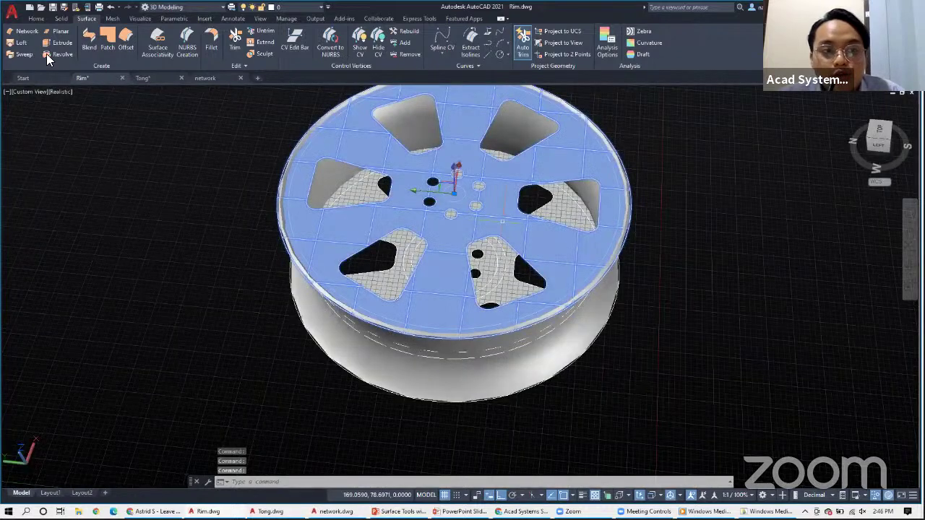
key(Escape)
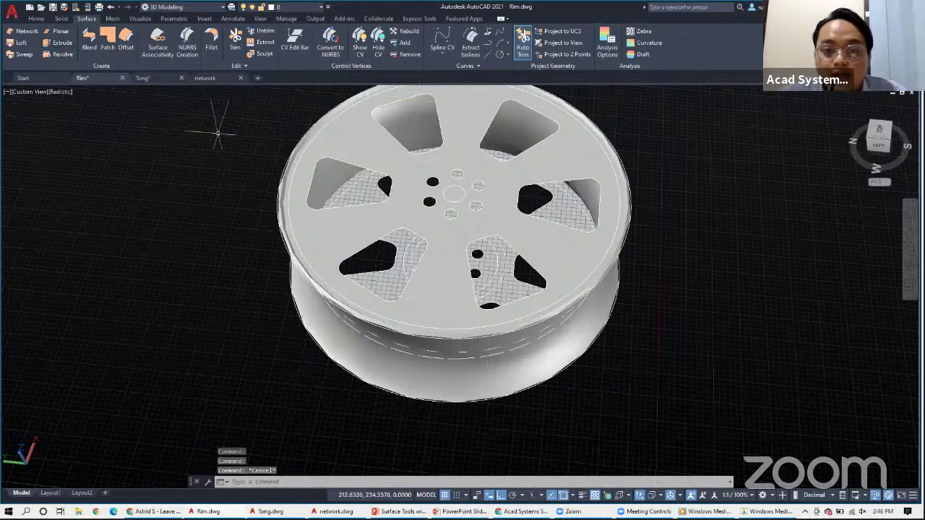
click(348, 183)
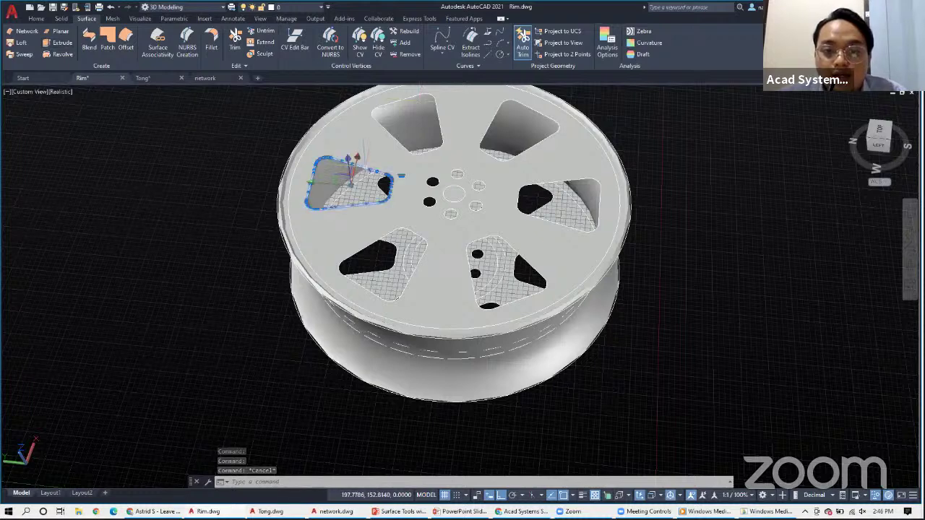
click(401, 146)
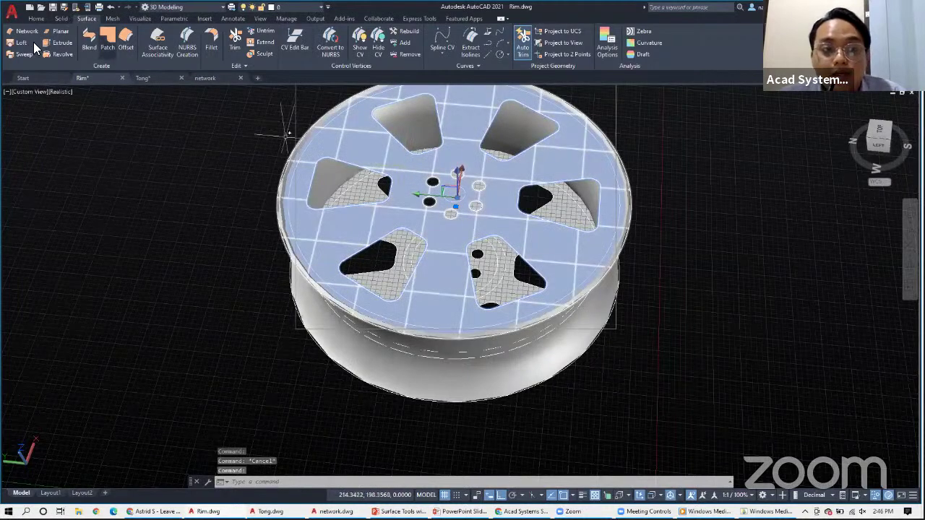
click(61, 42)
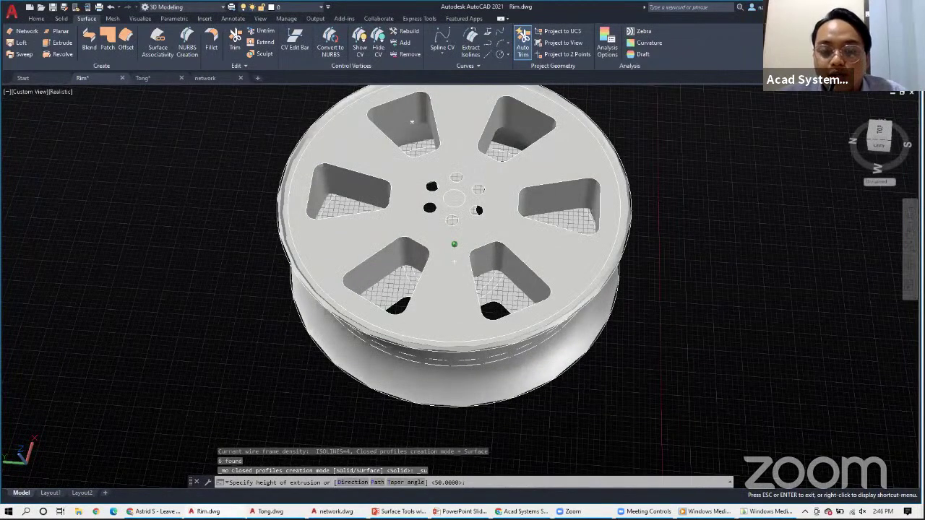
shift+middle_drag(411, 121, 434, 176)
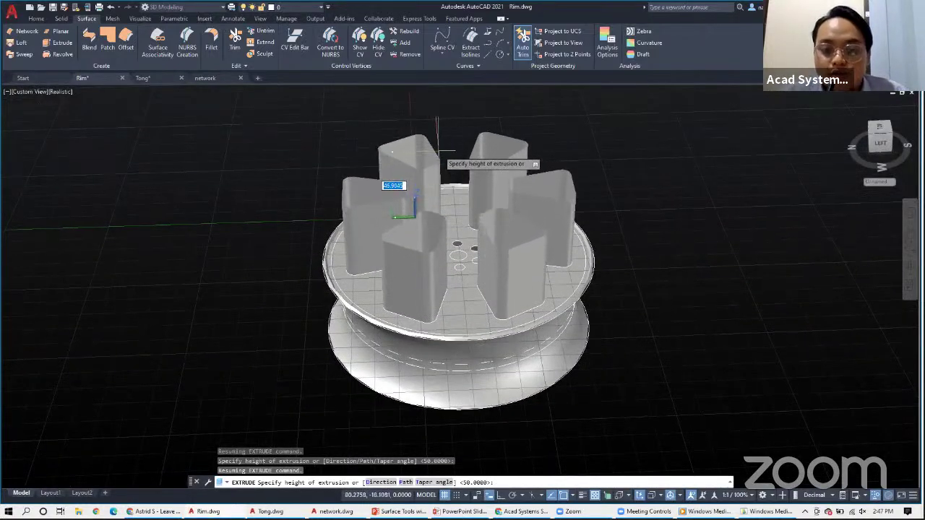
shift+middle_drag(442, 189, 469, 224)
shift+middle_drag(484, 136, 485, 155)
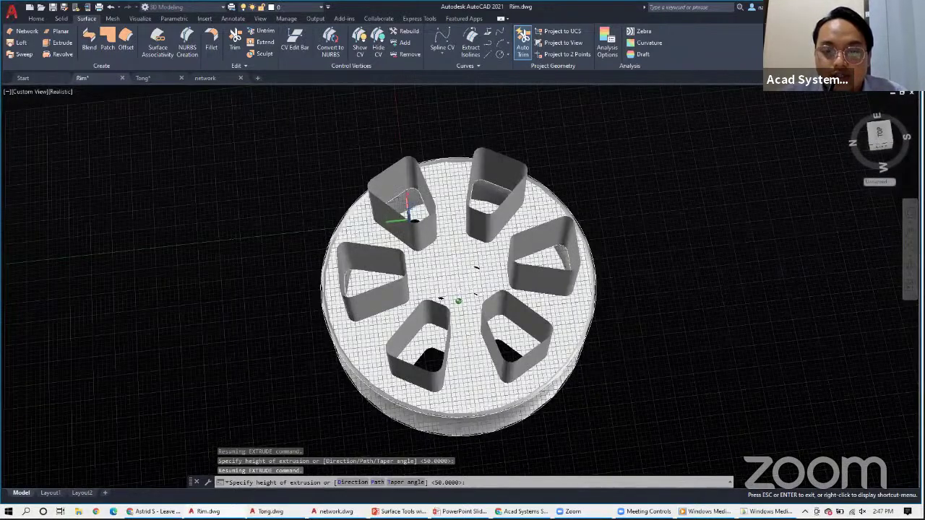
shift+middle_drag(476, 268, 452, 261)
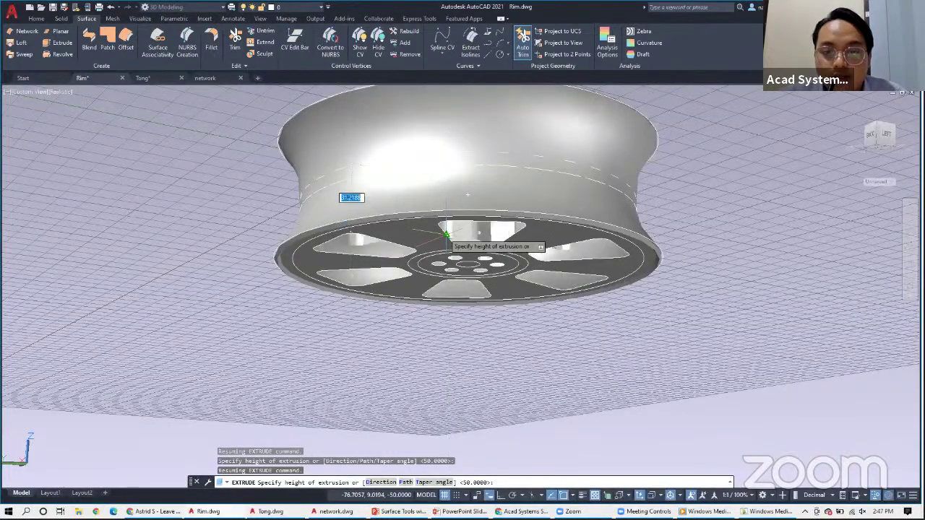
shift+middle_drag(489, 299, 61, 92)
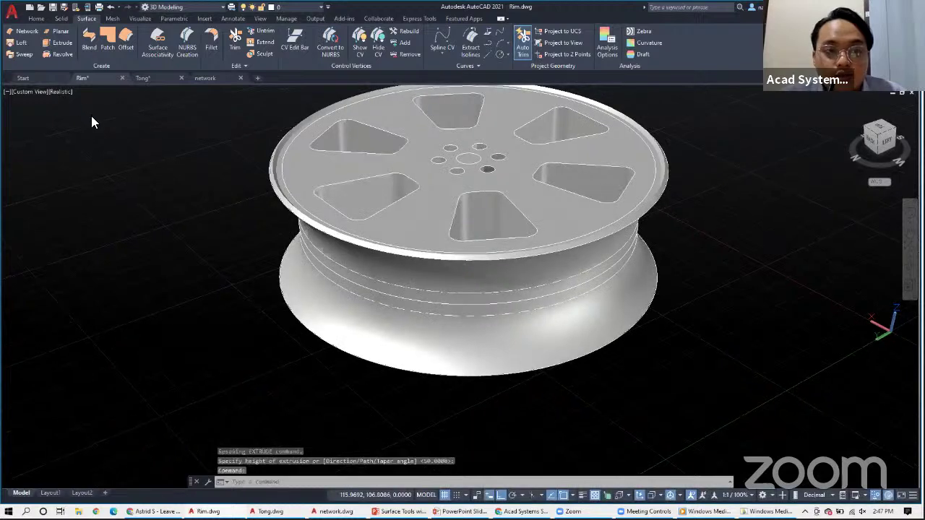
Examine the extruded spoke-opening walls in the 2D Wireframe visual style from several angles, and restore the Realistic style.
click(61, 92)
click(94, 115)
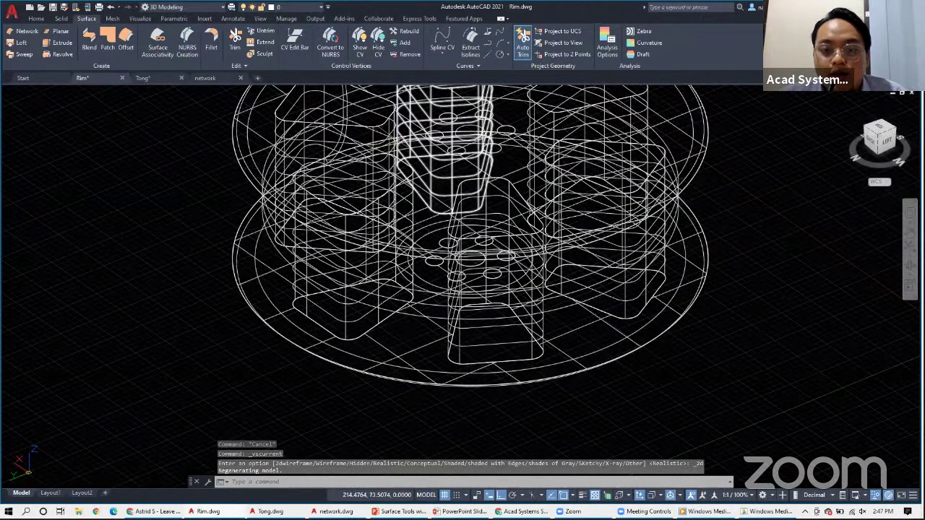
shift+middle_drag(512, 189, 511, 189)
shift+middle_drag(457, 219, 442, 180)
shift+middle_drag(530, 155, 679, 165)
scroll(588, 177, up, 3)
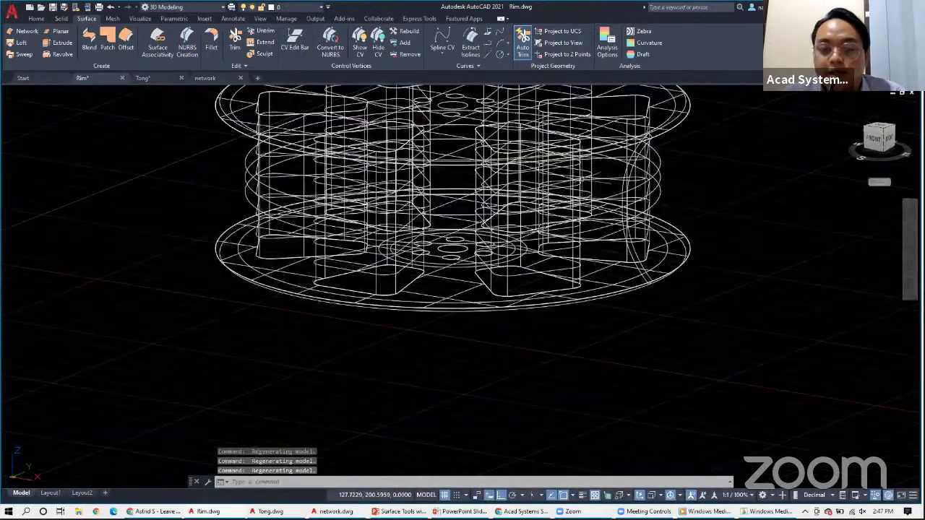
scroll(582, 176, up, 3)
shift+middle_drag(444, 230, 530, 214)
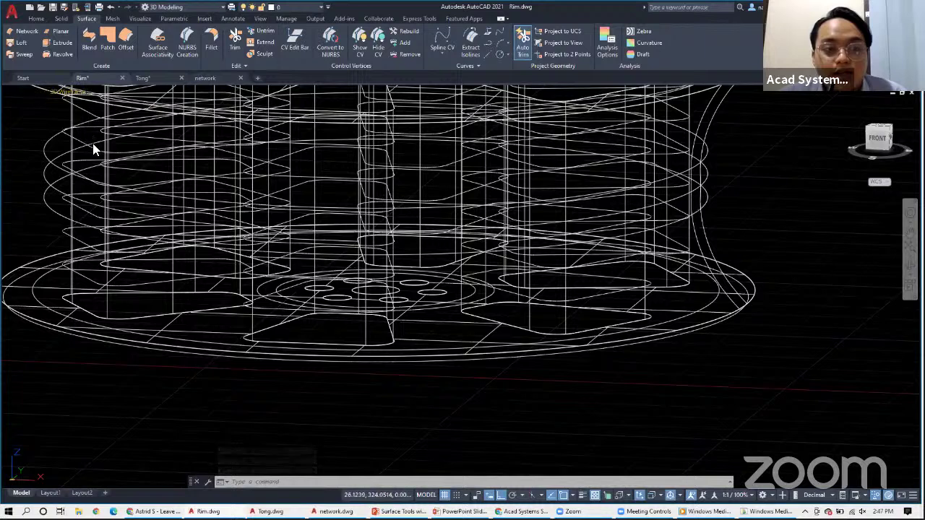
click(69, 92)
click(95, 147)
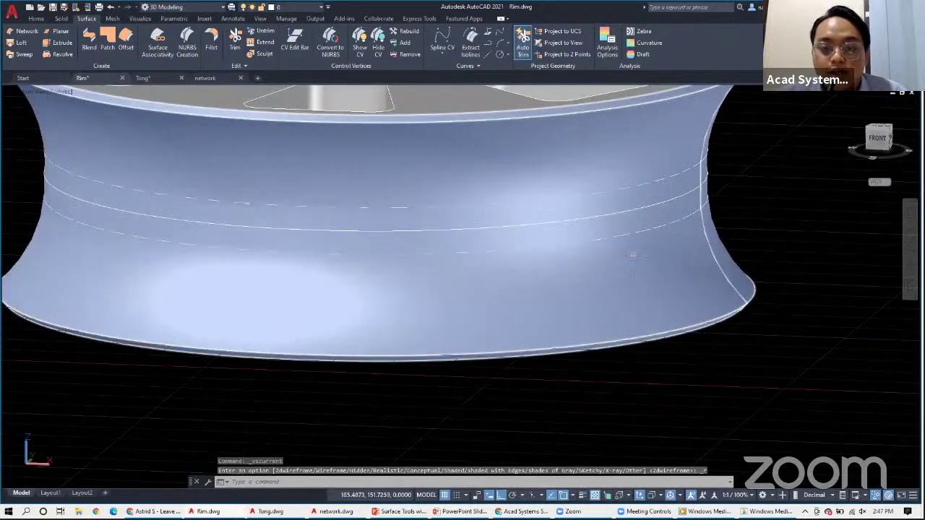
Examine the shaded rim's spoke openings and bolt holes from above and from below.
scroll(548, 281, down, 5)
scroll(578, 320, up, 2)
mouse_move(586, 306)
shift+middle_down()
mouse_move(607, 319)
mouse_move(585, 327)
mouse_move(583, 311)
shift+middle_up()
shift+middle_drag(549, 237, 550, 119)
shift+middle_drag(499, 216, 493, 191)
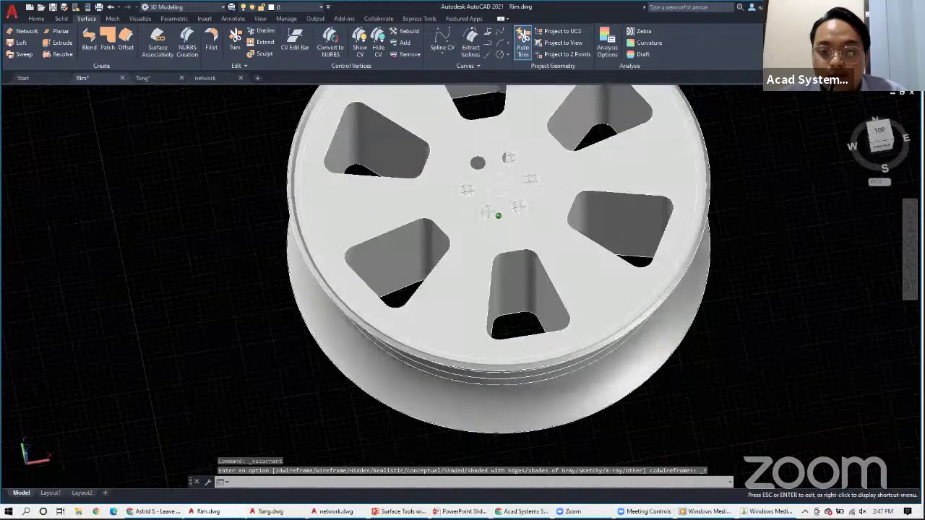
shift+middle_drag(494, 238, 487, 105)
key(Escape)
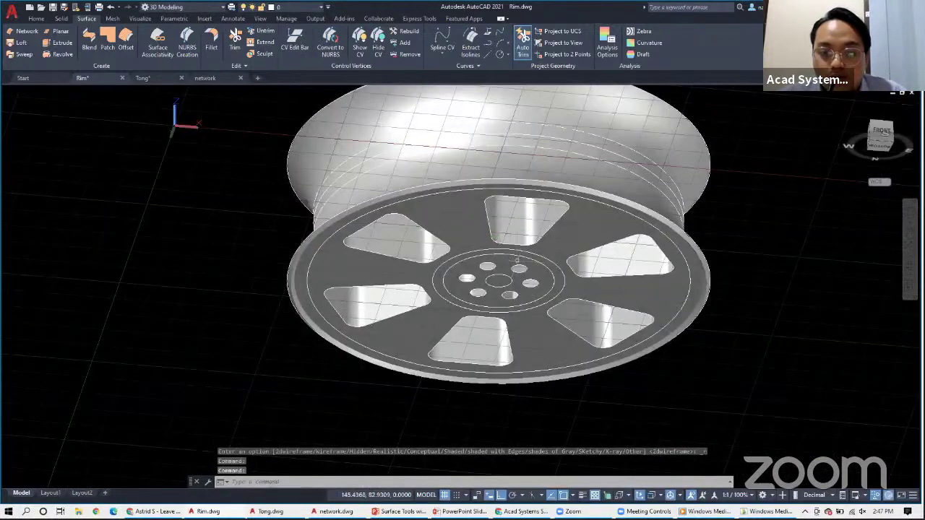
Extrude the six bolt-hole circles on the lower planar surface as surfaces up to the upper planar surface.
click(495, 268)
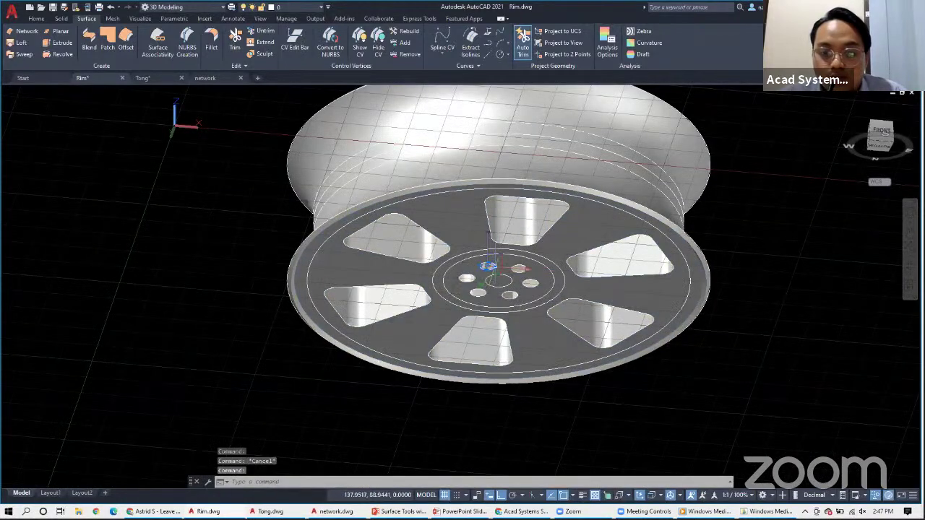
scroll(473, 278, up, 5)
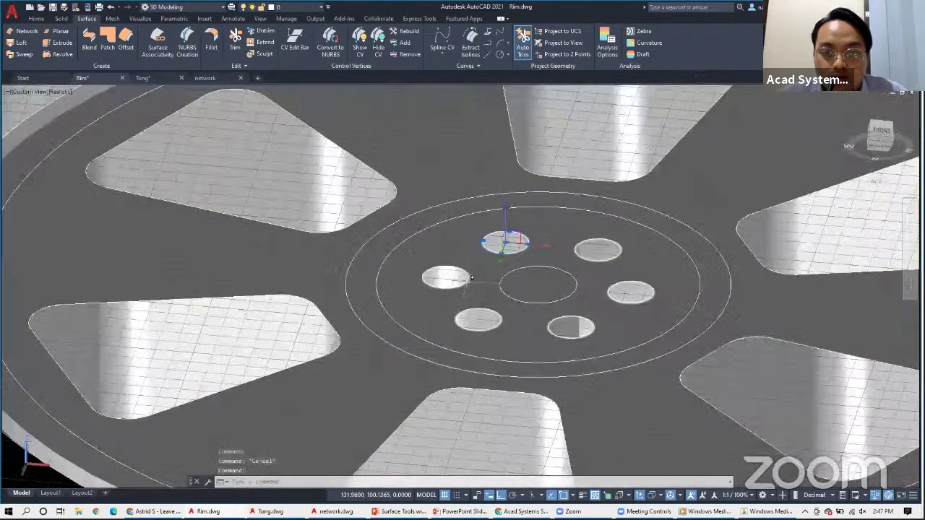
key(Escape)
click(468, 280)
click(510, 254)
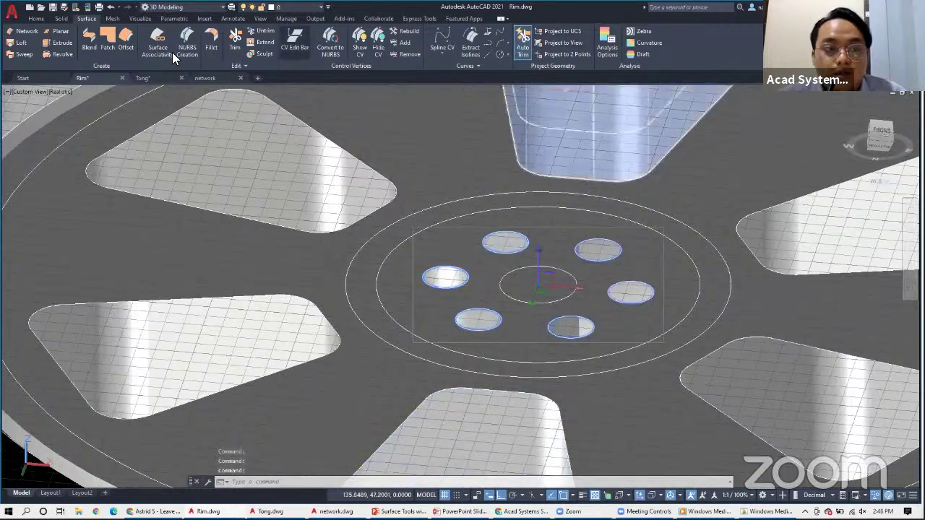
click(58, 43)
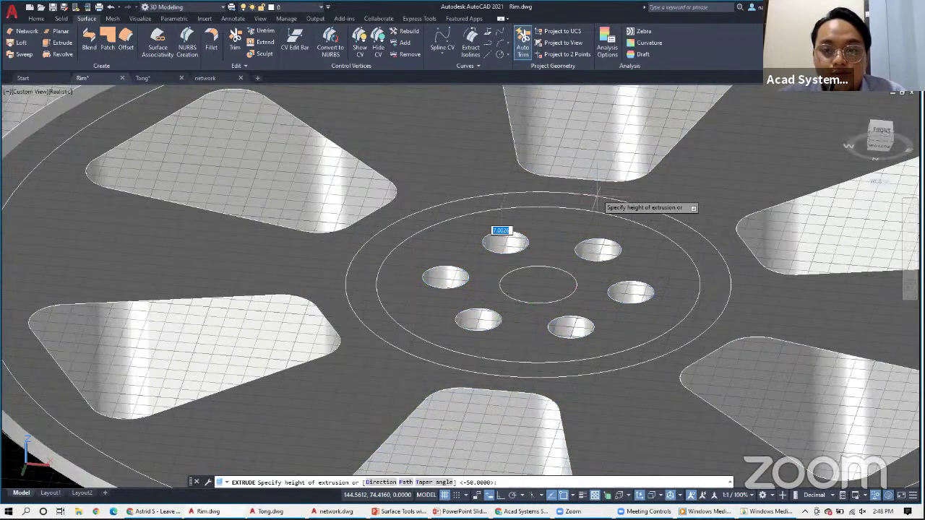
scroll(597, 194, down, 5)
shift+middle_drag(597, 194, 575, 359)
middle_drag(587, 264, 578, 334)
shift+middle_drag(576, 283, 566, 387)
shift+middle_drag(567, 302, 568, 382)
click(569, 228)
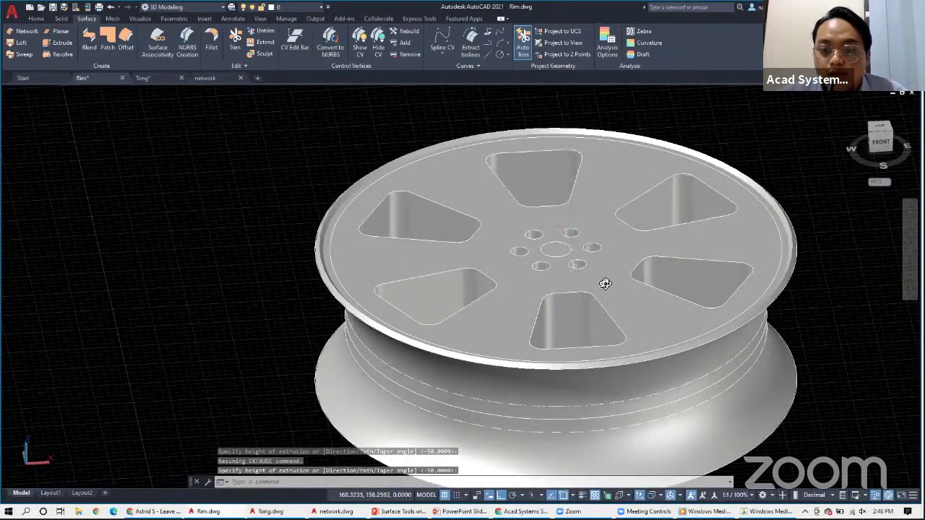
Offset the rim's upper planar surface by 0.5 units with the offset direction flipped.
scroll(599, 275, down, 2)
shift+middle_drag(608, 246, 611, 272)
click(607, 228)
scroll(609, 258, down, 2)
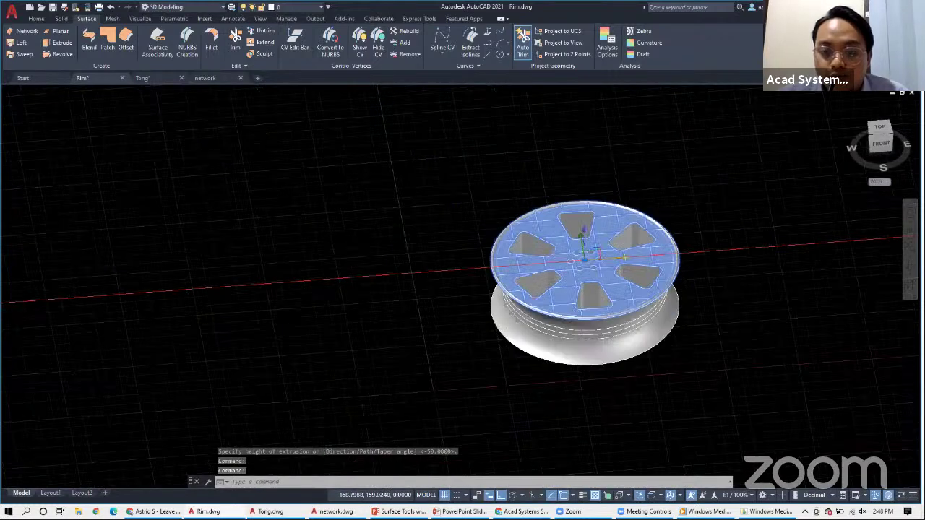
mouse_move(599, 315)
shift+middle_down()
mouse_move(599, 210)
mouse_move(599, 321)
mouse_move(506, 225)
shift+middle_up()
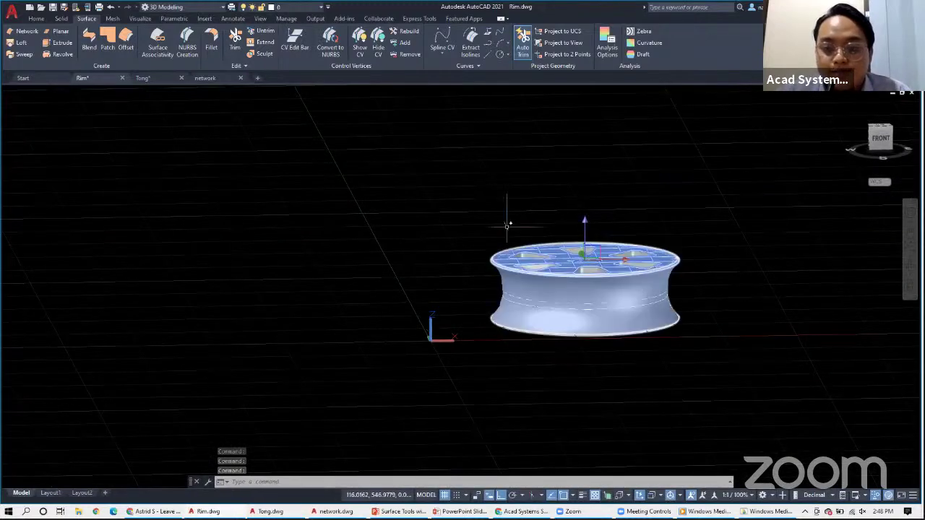
key(Escape)
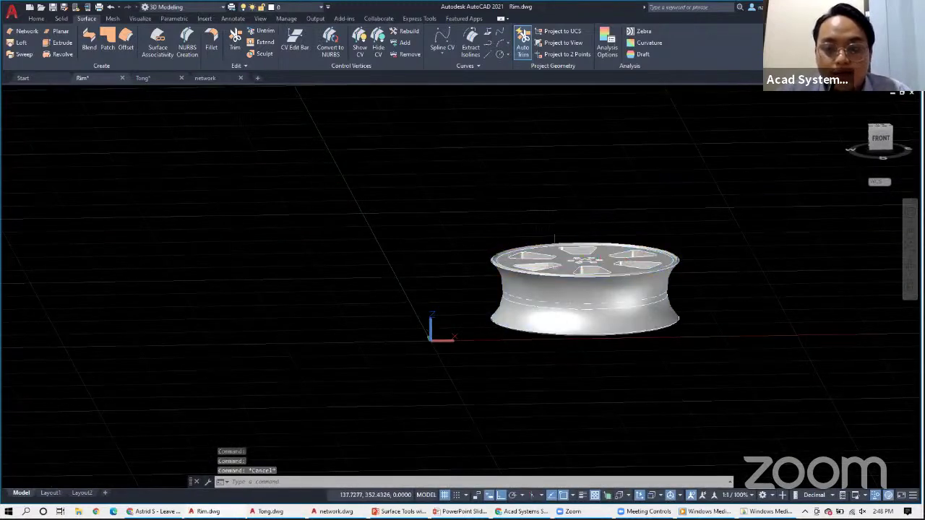
click(554, 242)
click(126, 42)
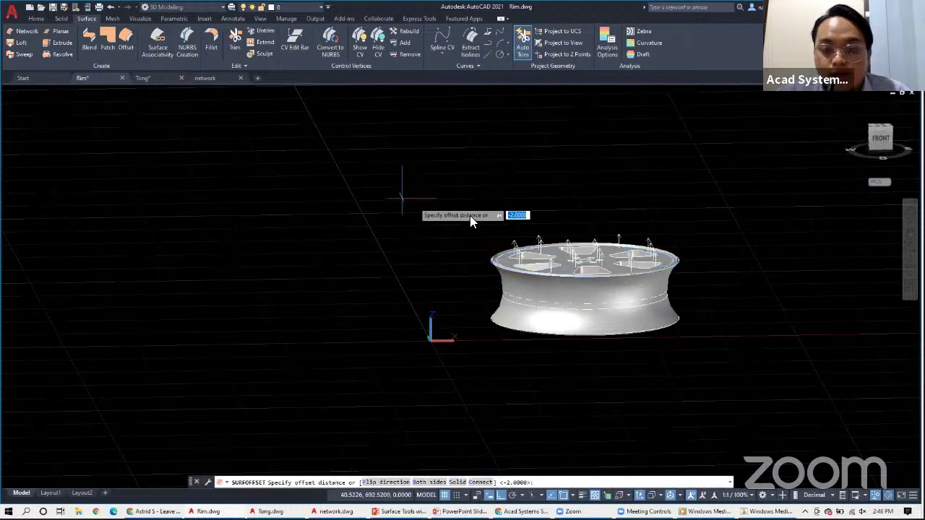
right_click(492, 223)
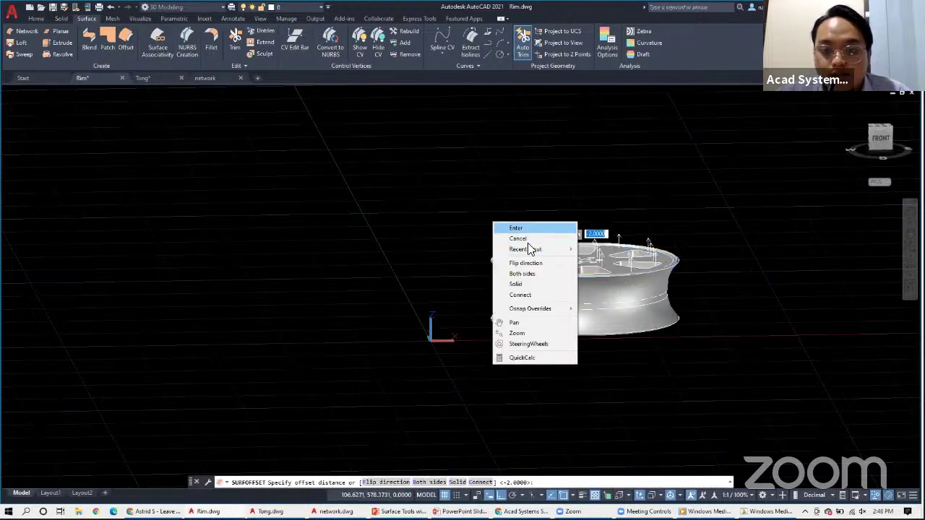
click(537, 264)
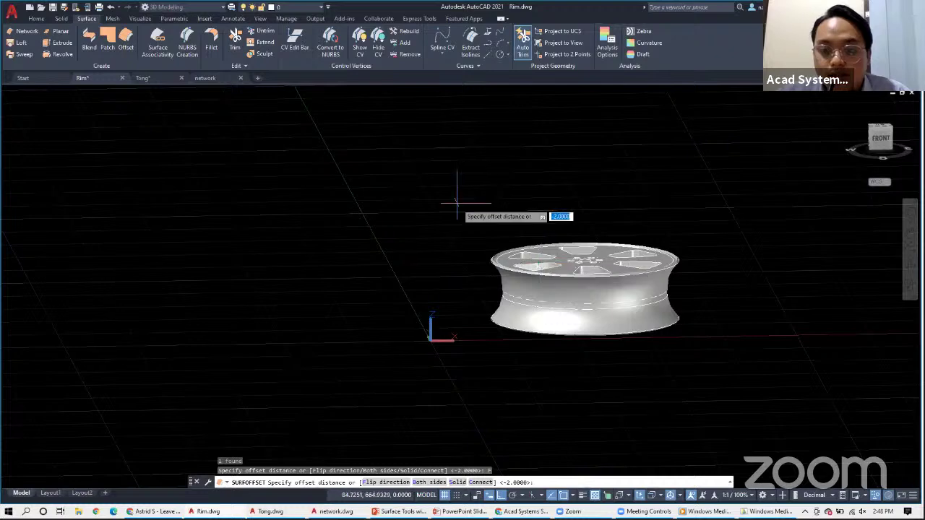
text(5)
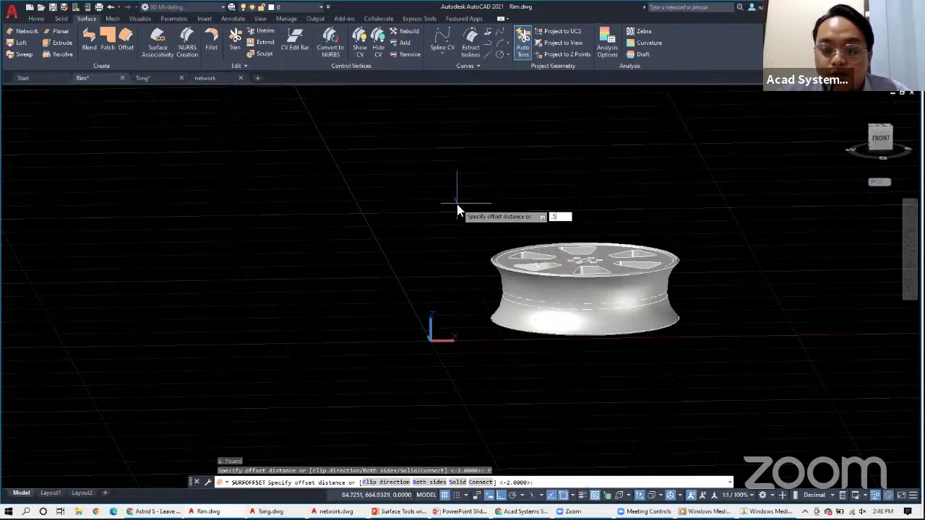
key(Return)
Offset the rim's lower planar surface by 0.5 units.
shift+middle_drag(663, 239, 663, 198)
key(Return)
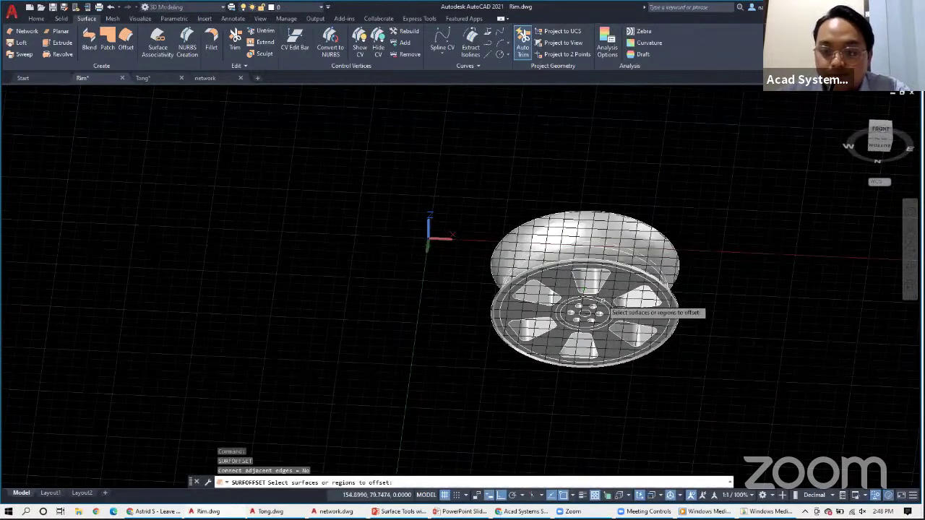
click(611, 307)
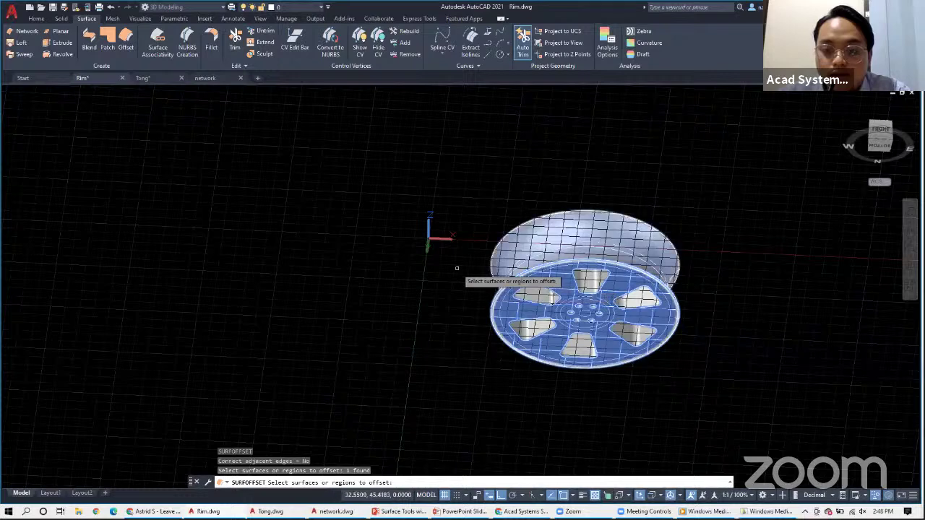
key(Return)
scroll(509, 322, up, 2)
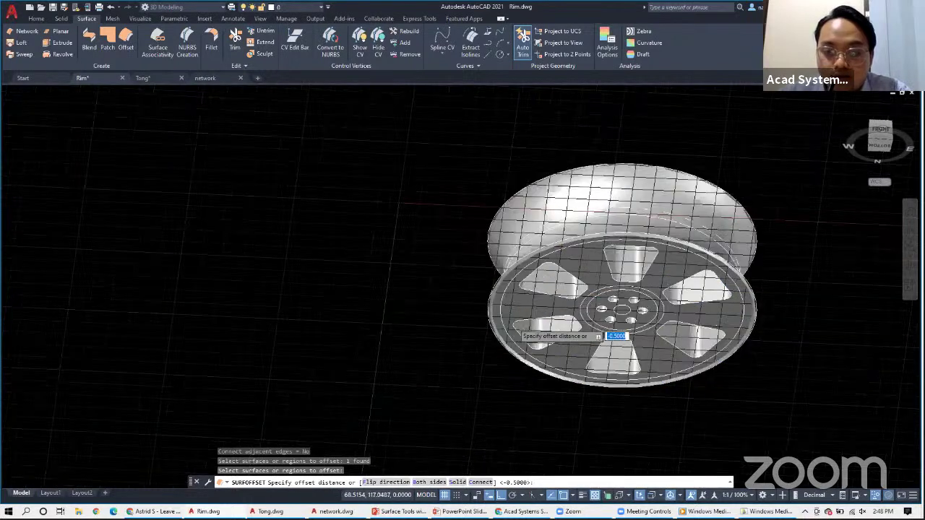
scroll(491, 321, up, 2)
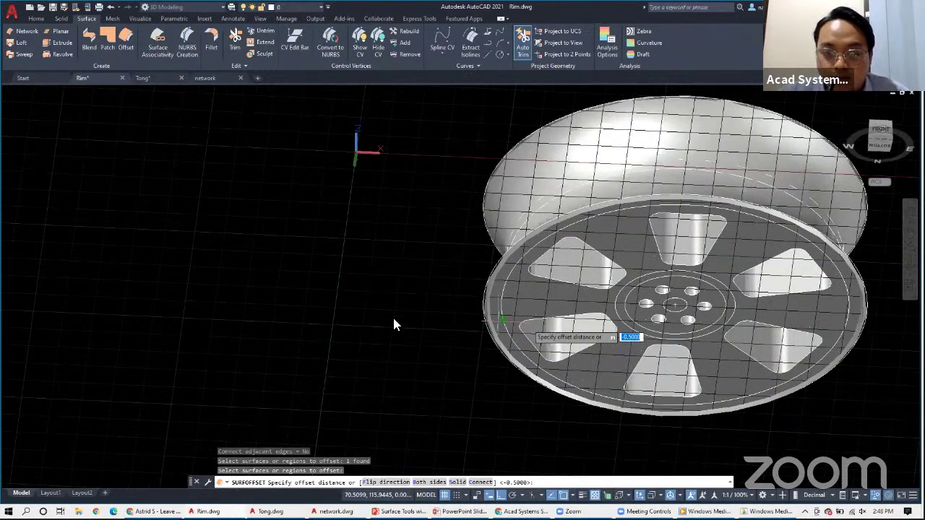
scroll(393, 321, up, 2)
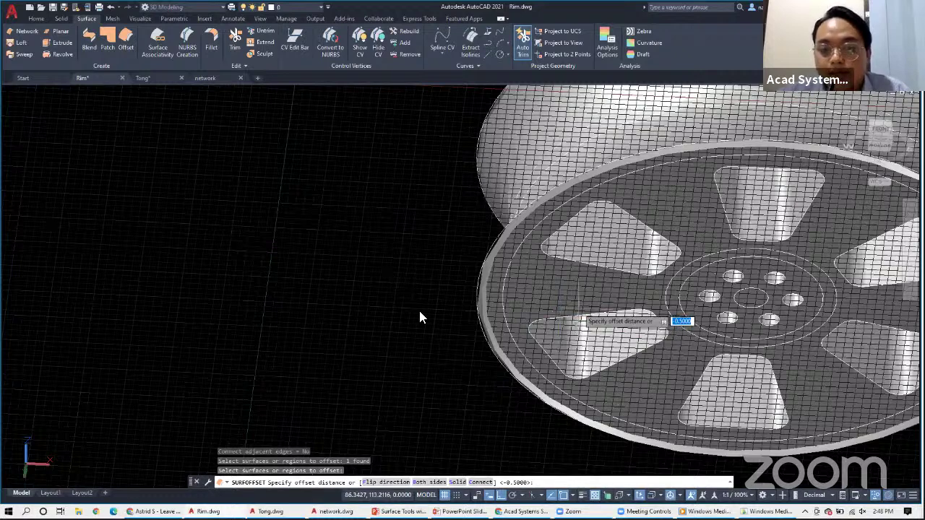
right_click(355, 268)
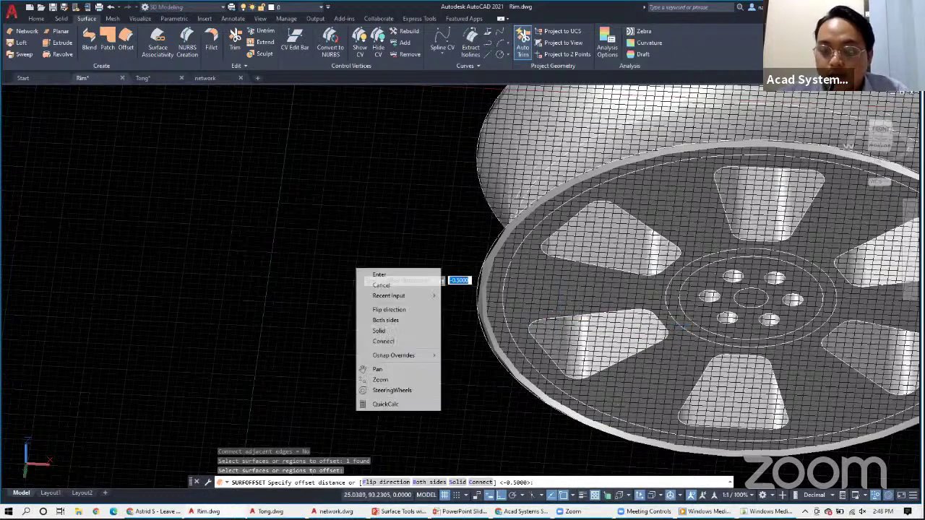
click(393, 308)
right_click(375, 268)
click(414, 302)
text(.5)
key(Return)
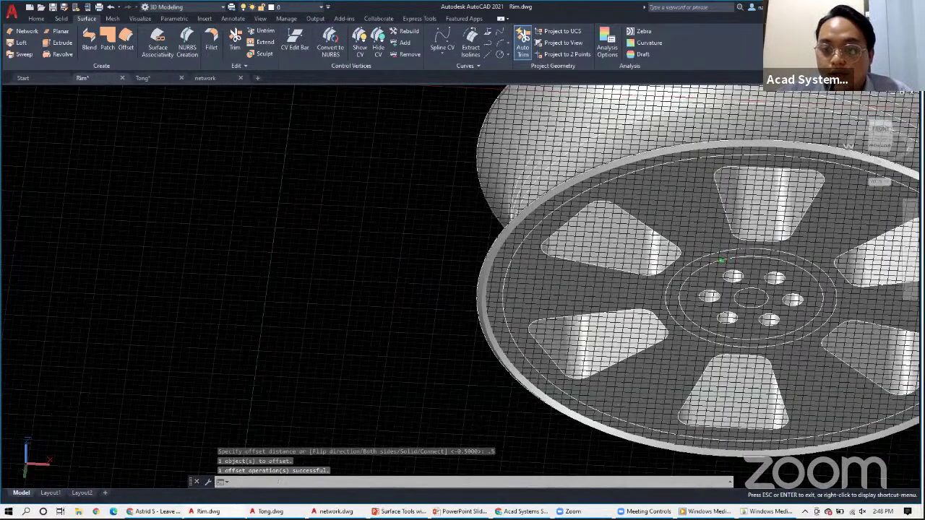
Examine the offset surfaces in the Realistic and 2D Wireframe visual styles, and undo both surface offsets.
shift+middle_drag(677, 281, 675, 296)
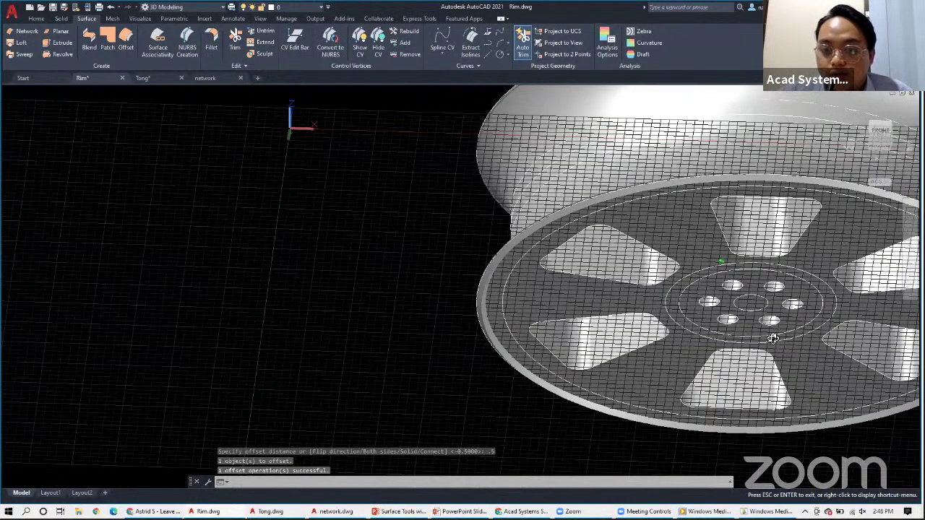
shift+middle_drag(772, 339, 789, 319)
shift+middle_drag(721, 261, 721, 285)
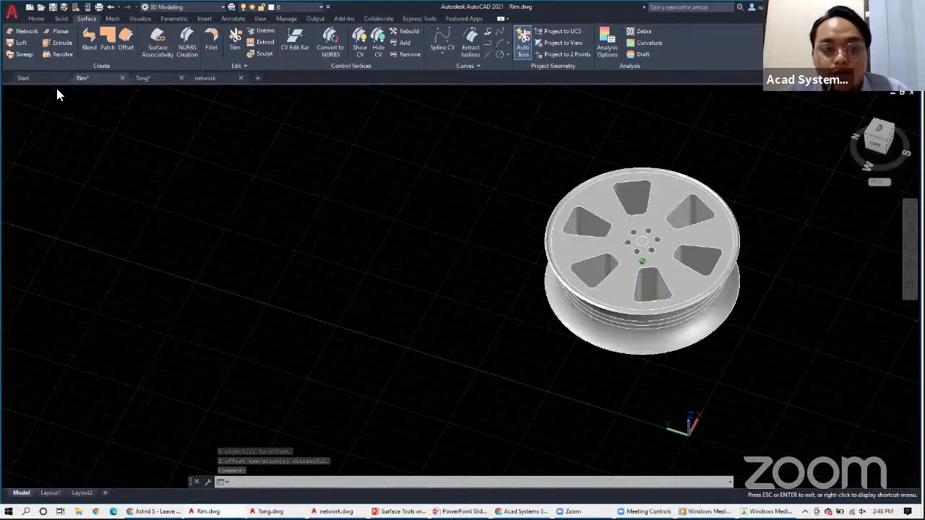
shift+middle_drag(566, 182, 572, 181)
key(Escape)
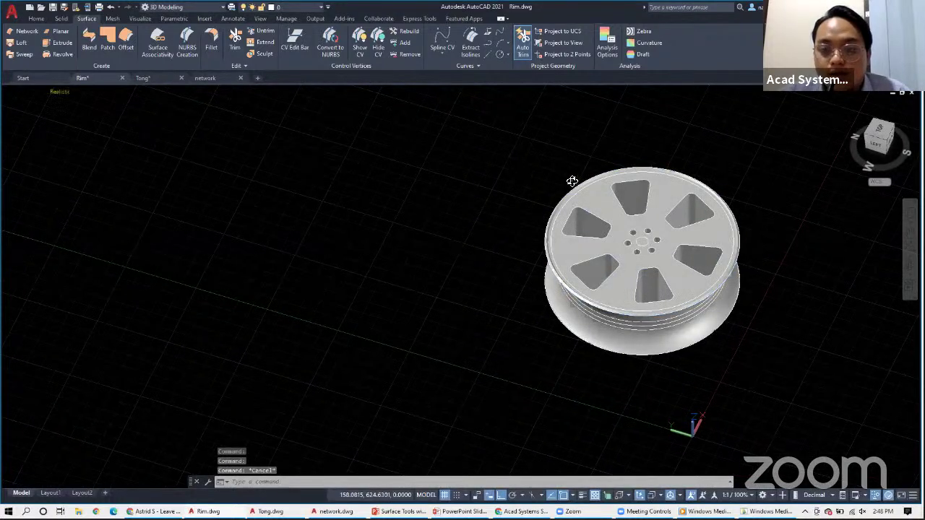
click(58, 92)
click(90, 115)
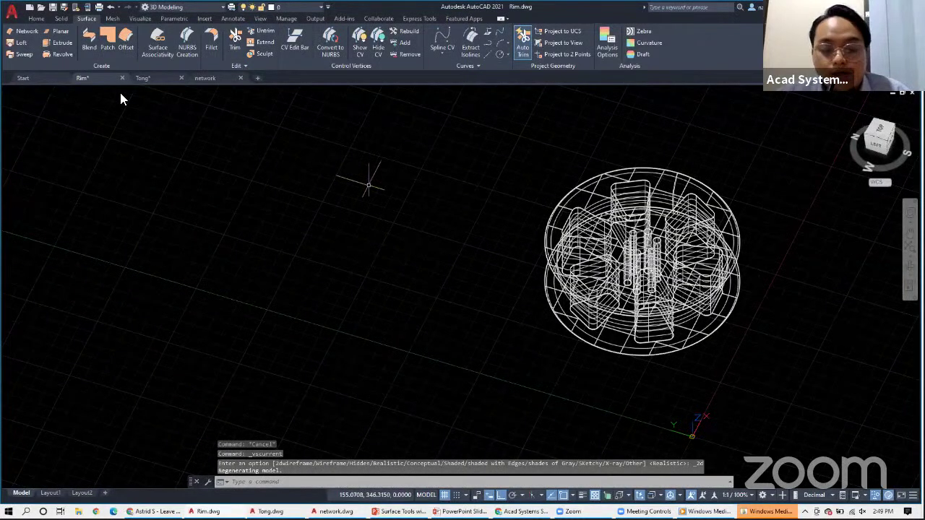
shift+middle_drag(369, 185, 372, 157)
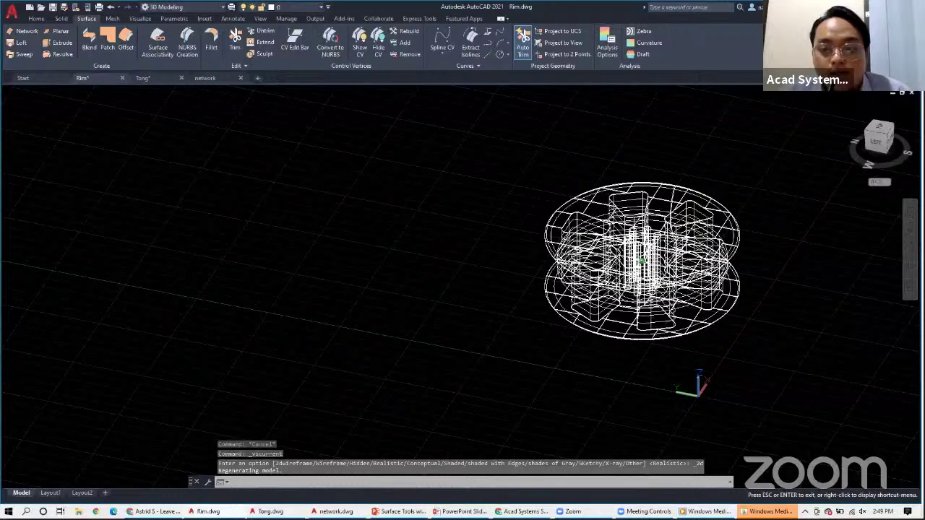
scroll(560, 261, up, 5)
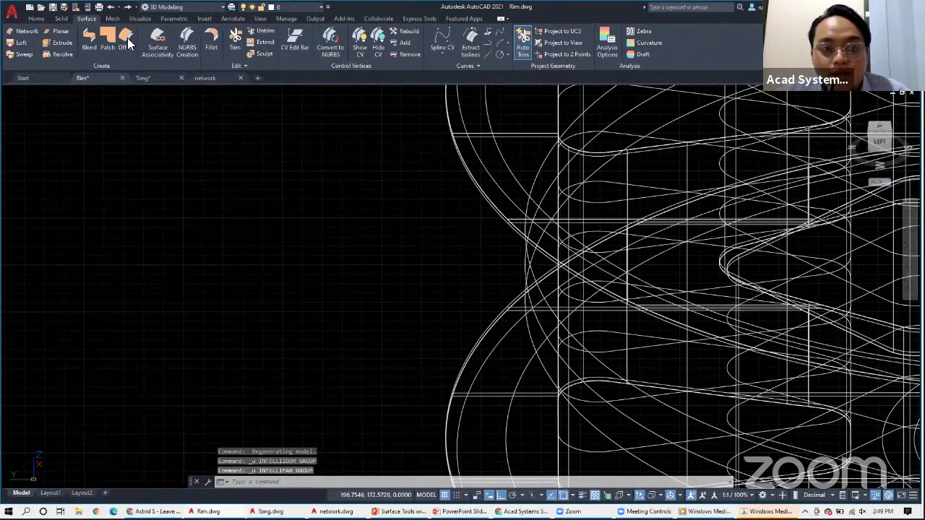
Offset the rim's upper planar surface by 0.5 units in the flipped direction, using the Solid option.
scroll(305, 209, down, 8)
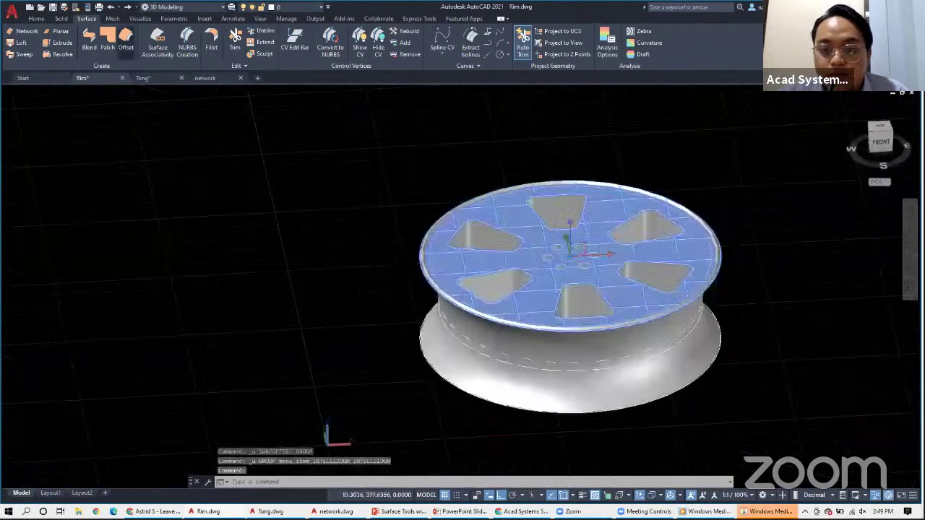
key(Return)
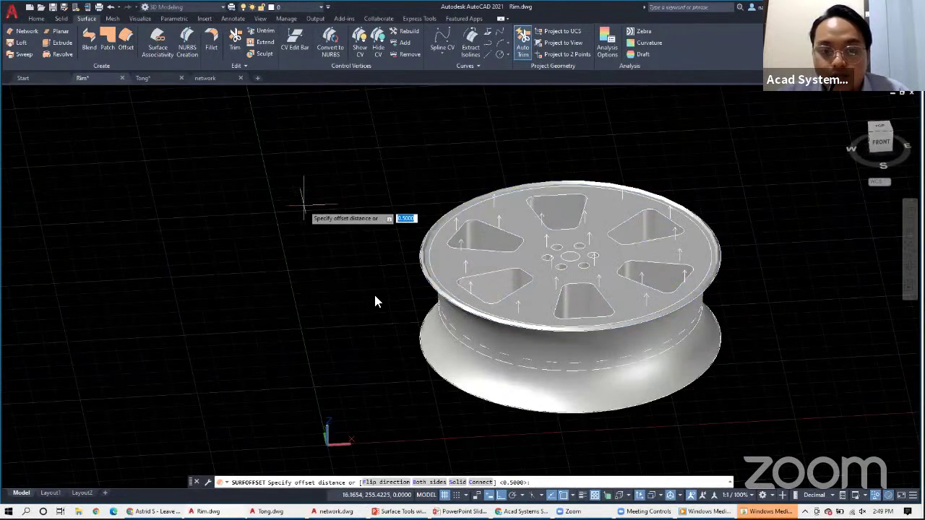
right_click(307, 208)
click(339, 247)
right_click(310, 238)
click(364, 299)
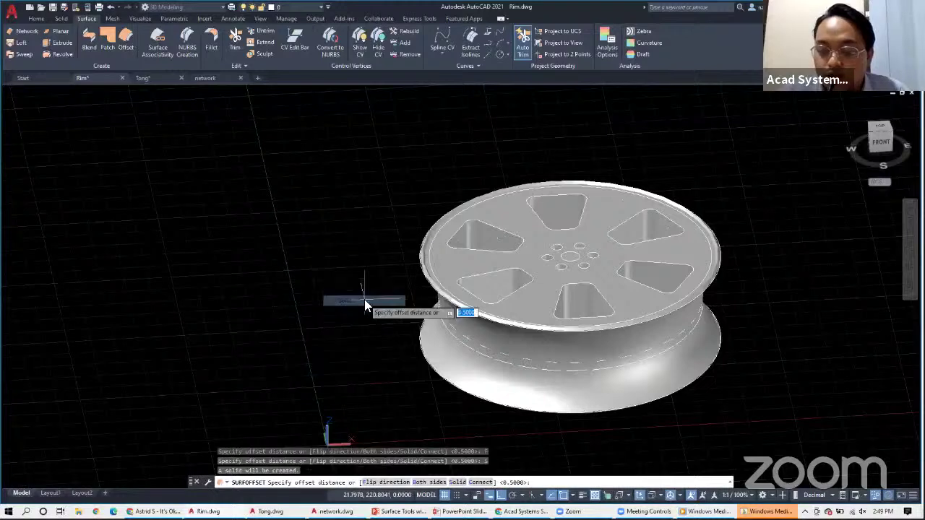
text(.5)
key(Return)
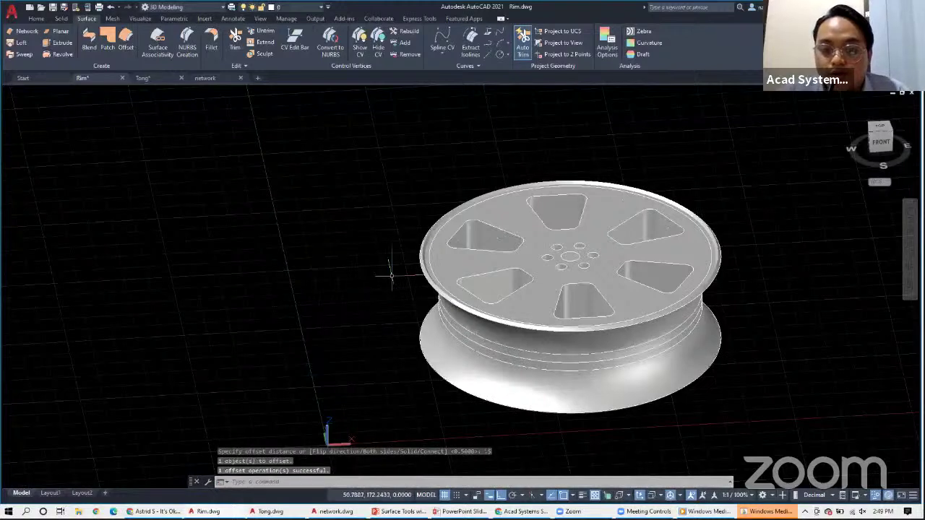
click(448, 264)
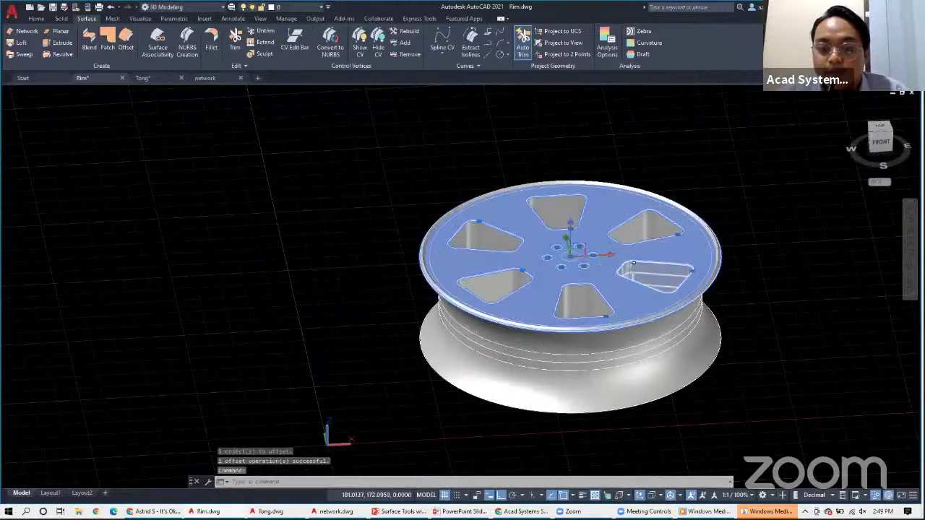
key(Escape)
Offset the rim's lower planar surface by 0.5 units using the Solid option.
shift+middle_drag(645, 328, 629, 200)
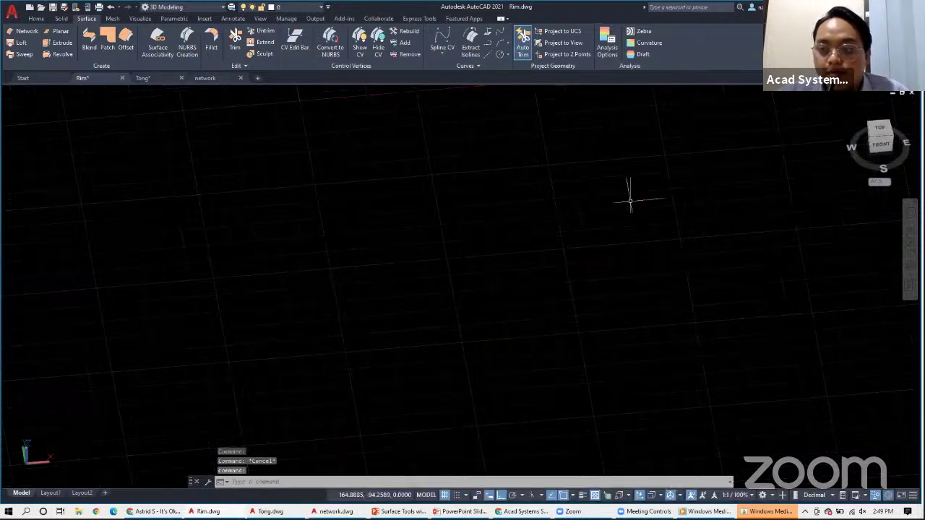
click(850, 104)
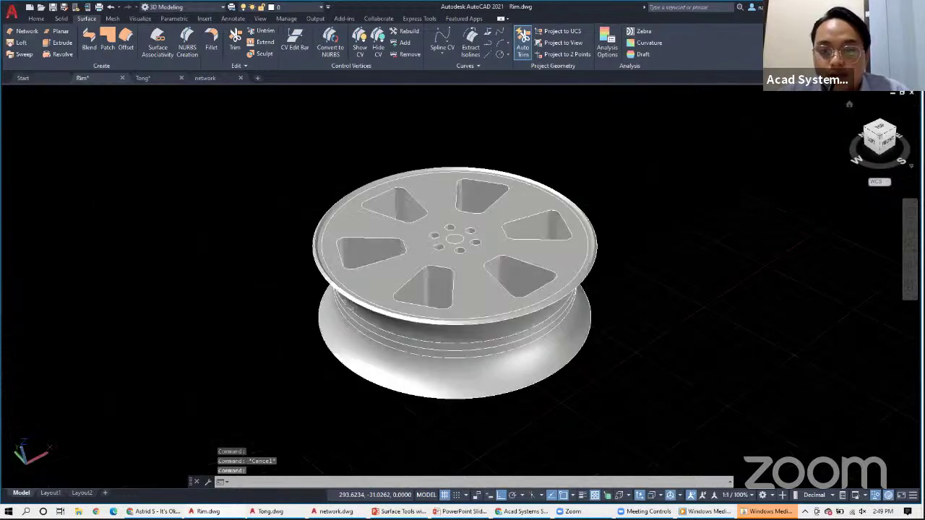
click(471, 289)
shift+middle_drag(208, 92, 288, 253)
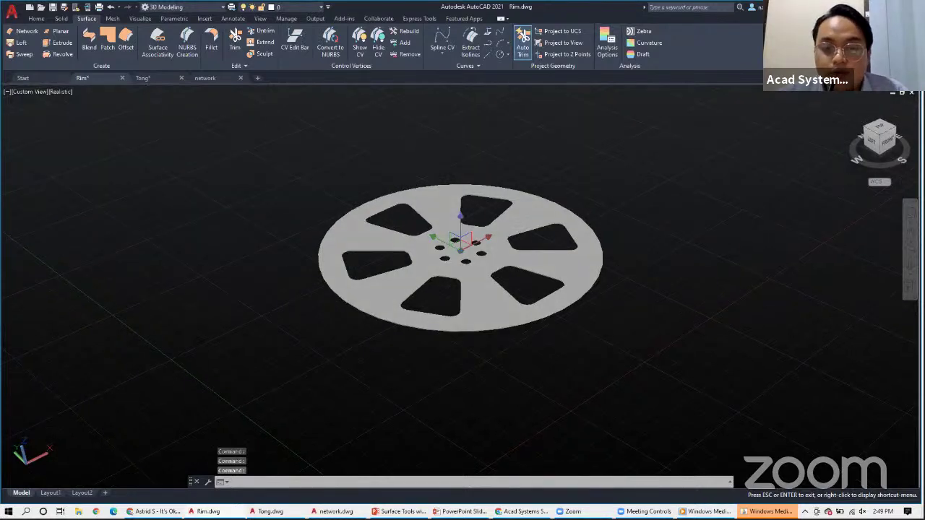
right_click(258, 195)
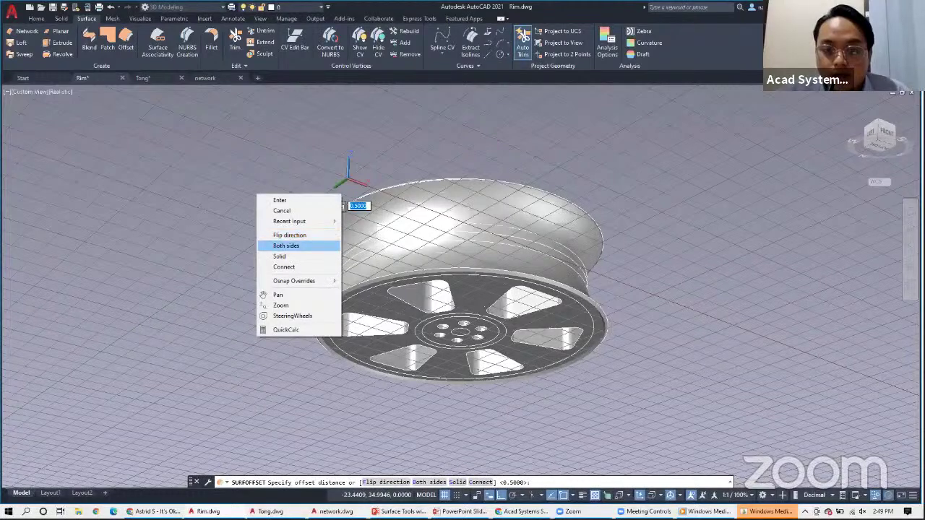
click(279, 255)
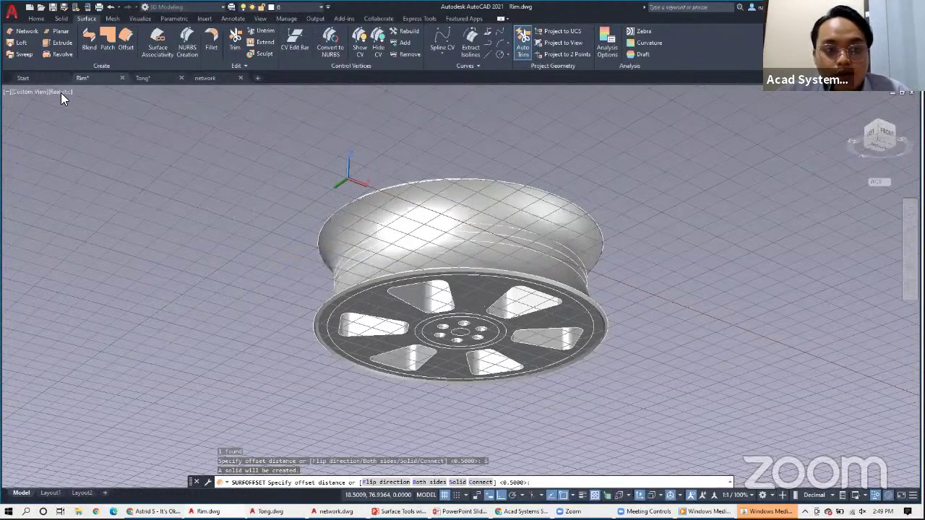
text(.5)
key(Return)
Examine the rim's offset solids and opening walls from several angles in the Realistic and 2D Wireframe visual styles.
shift+middle_drag(293, 253, 296, 217)
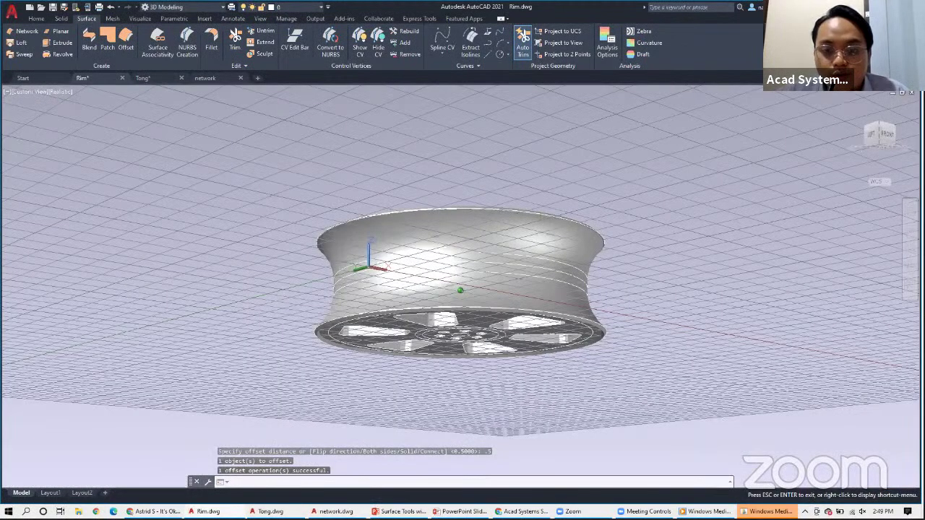
shift+middle_drag(583, 318, 573, 310)
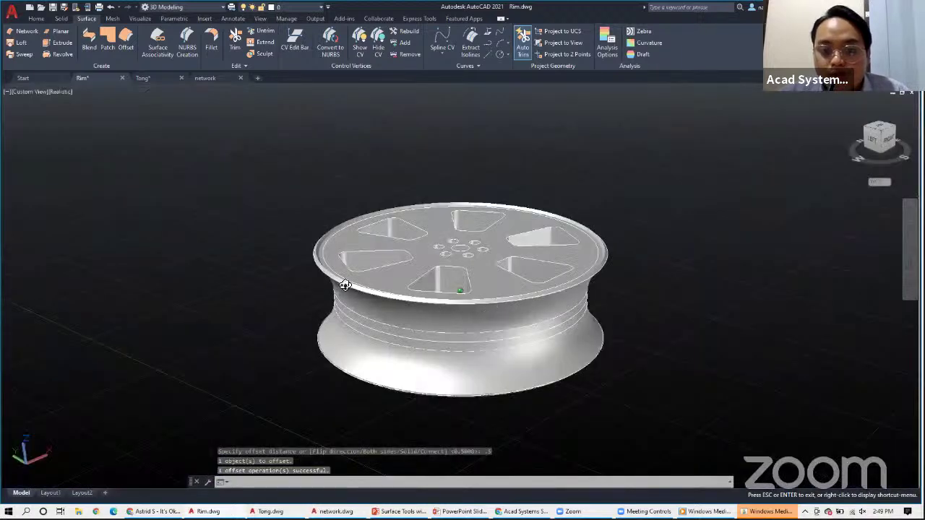
shift+middle_drag(379, 288, 380, 283)
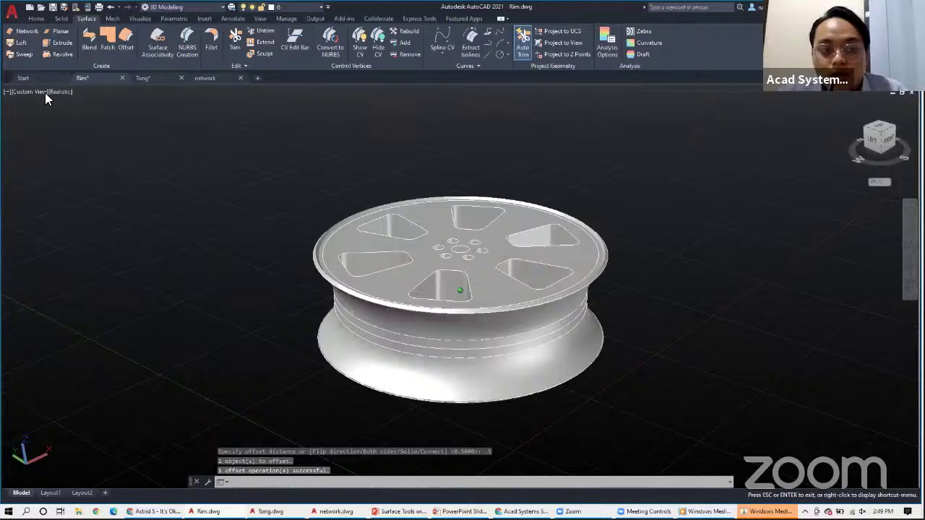
click(66, 91)
click(96, 148)
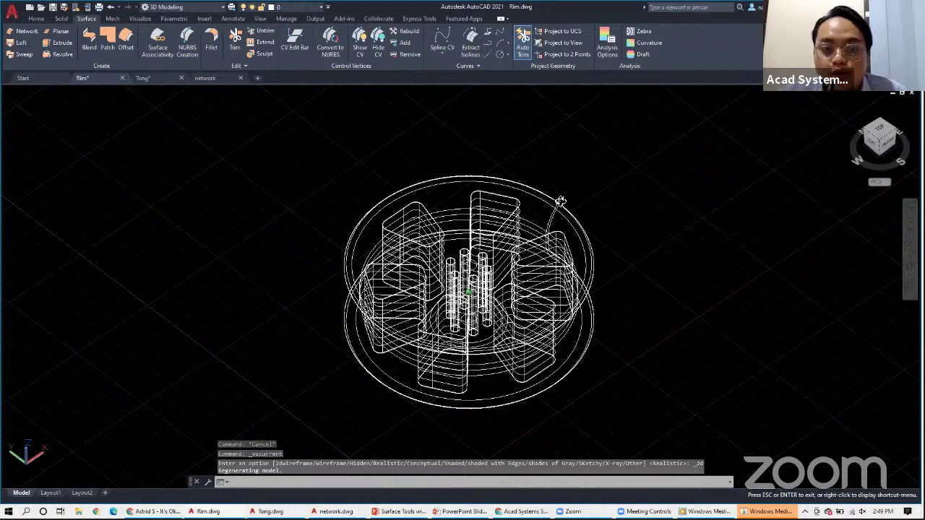
shift+middle_drag(573, 221, 576, 232)
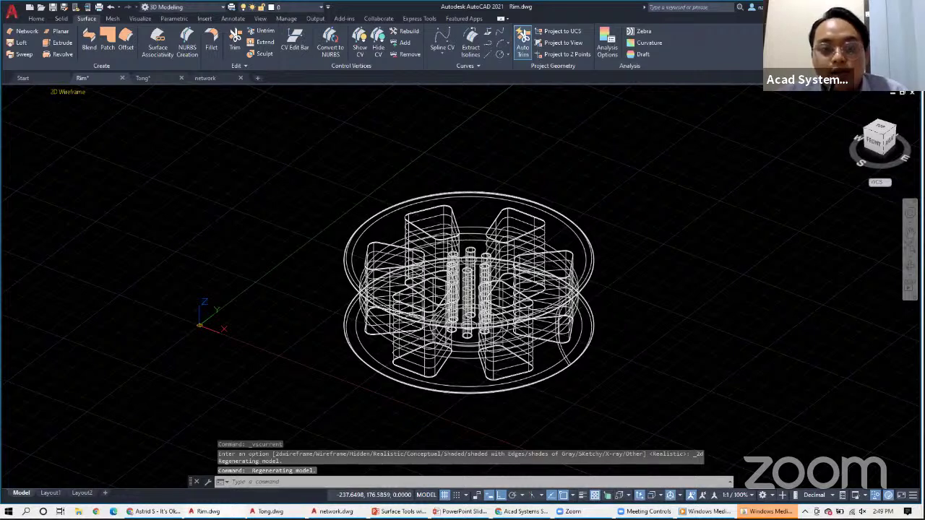
Try to sculpt all of the rim's surfaces and solids into one solid.
scroll(415, 220, down, 2)
mouse_move(415, 220)
shift+middle_down()
mouse_move(426, 159)
mouse_move(425, 179)
shift+middle_up()
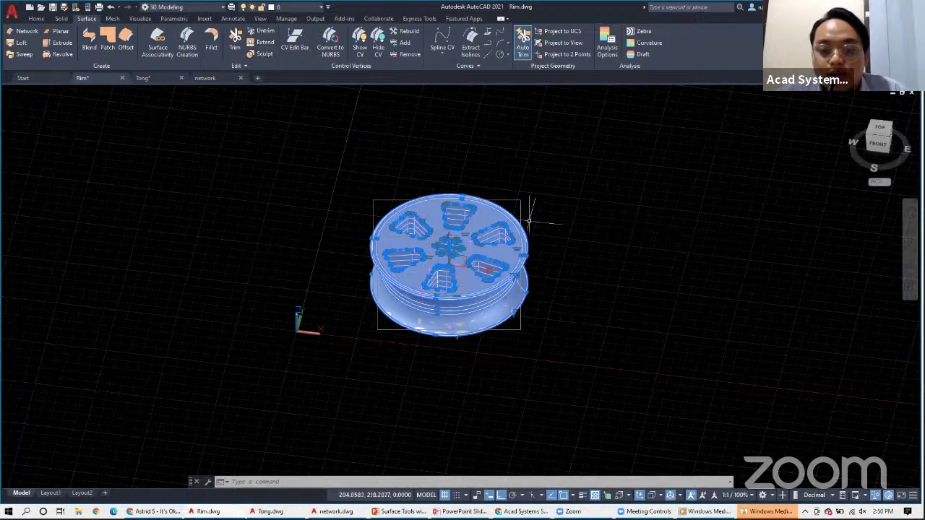
key(Escape)
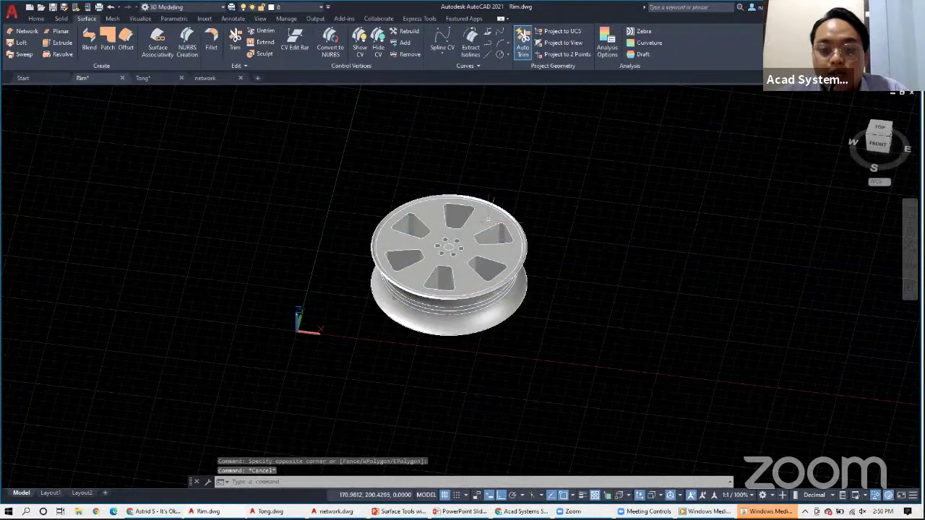
click(488, 217)
key(Escape)
click(569, 173)
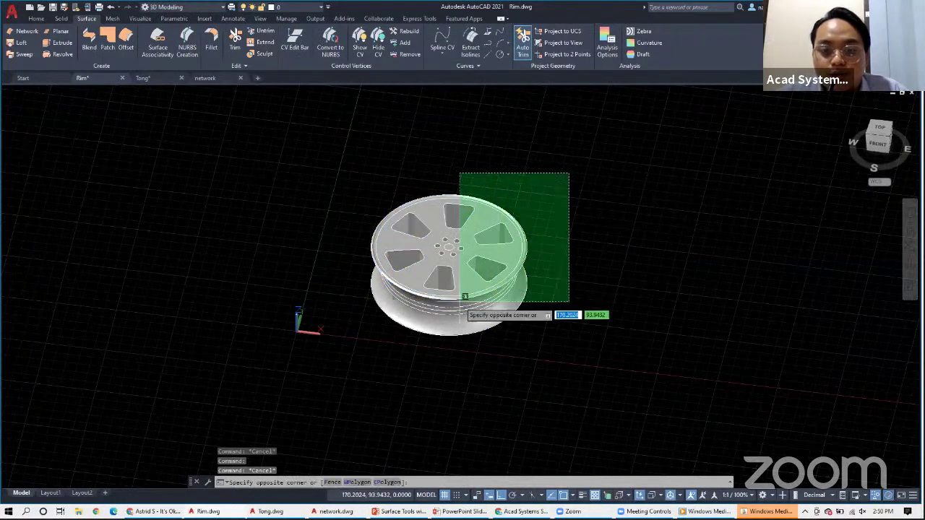
click(366, 341)
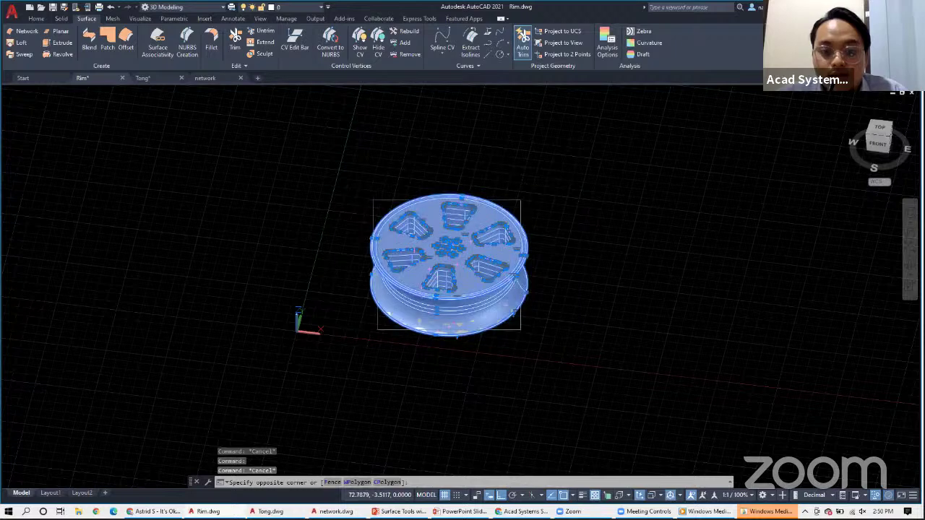
click(254, 55)
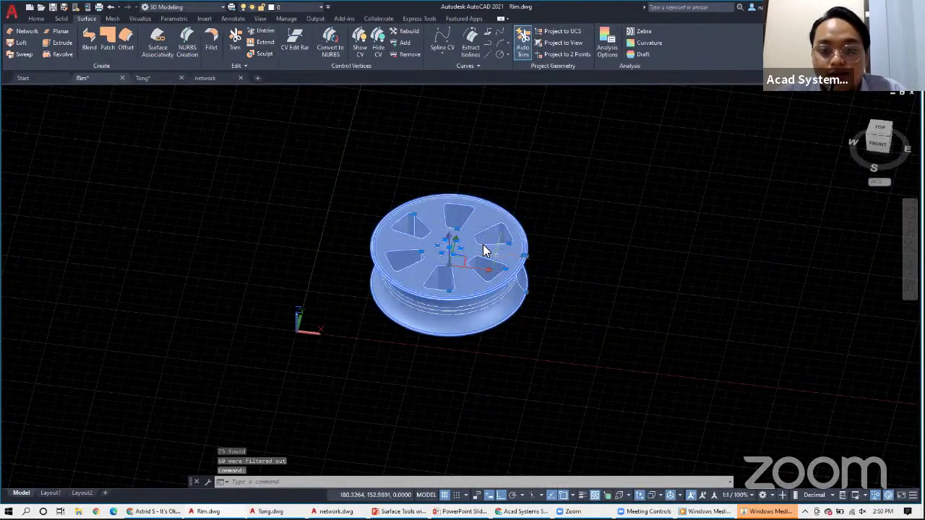
key(Escape)
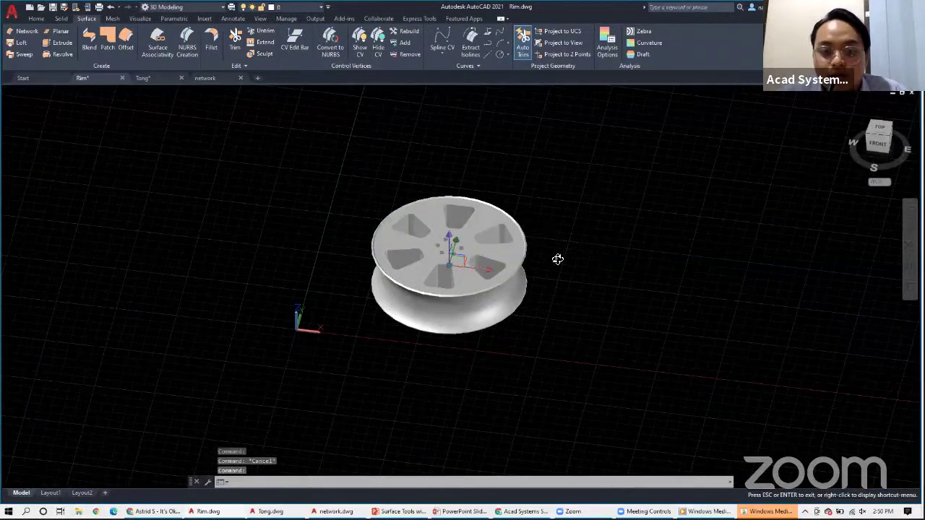
Inspect the sculpted rim from several angles and undo the sculpt operation.
shift+middle_drag(542, 311, 541, 267)
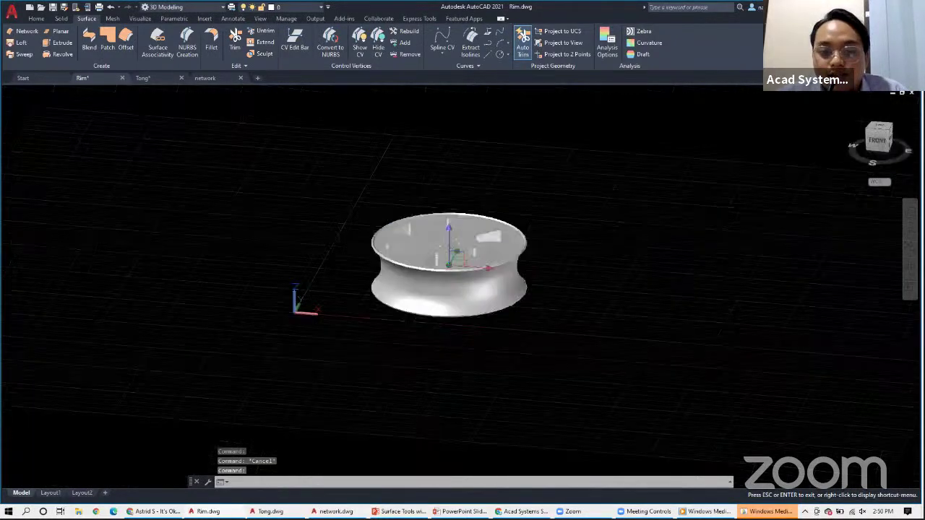
shift+middle_drag(466, 267, 441, 346)
scroll(426, 218, up, 5)
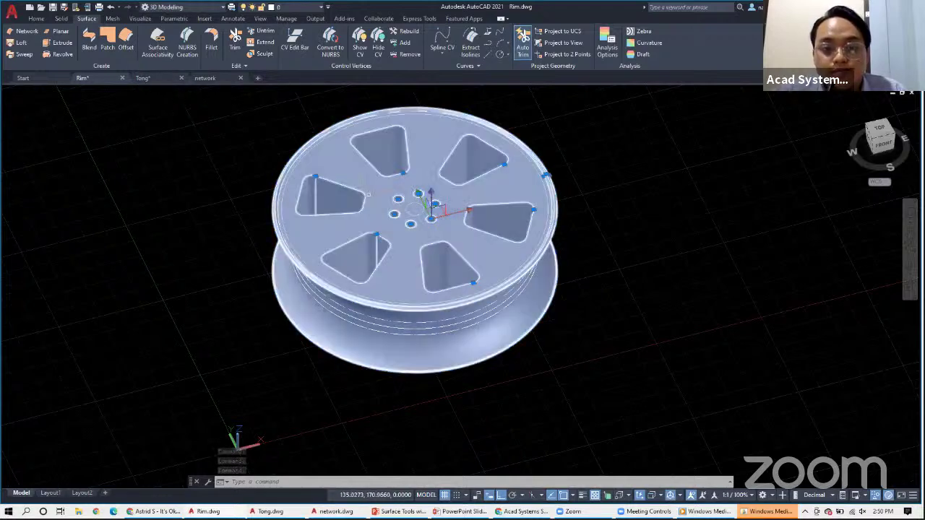
key(ctrl+z)
key(ctrl+z)
key(ctrl+z)
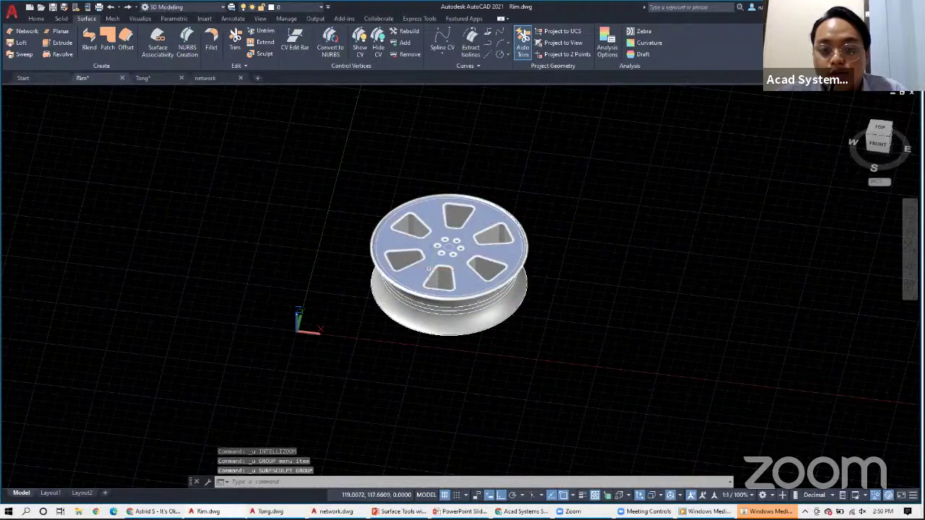
click(395, 315)
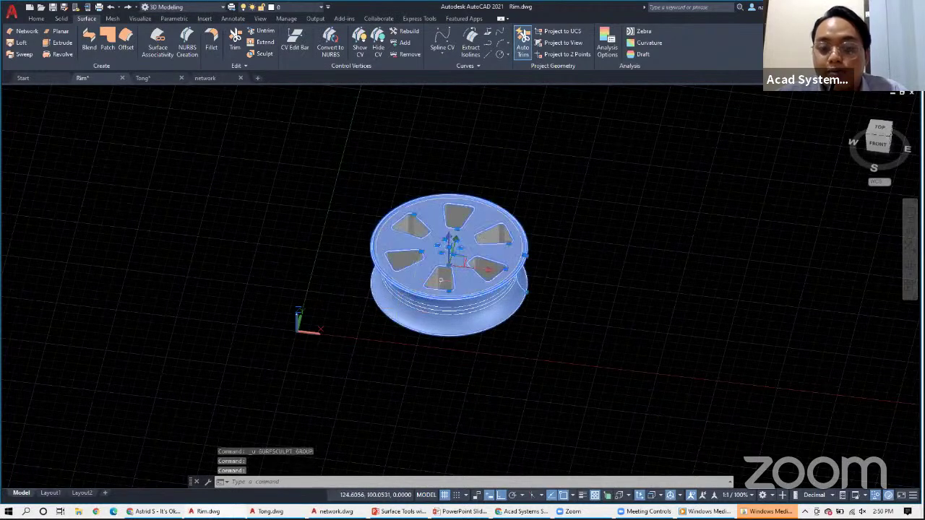
key(Escape)
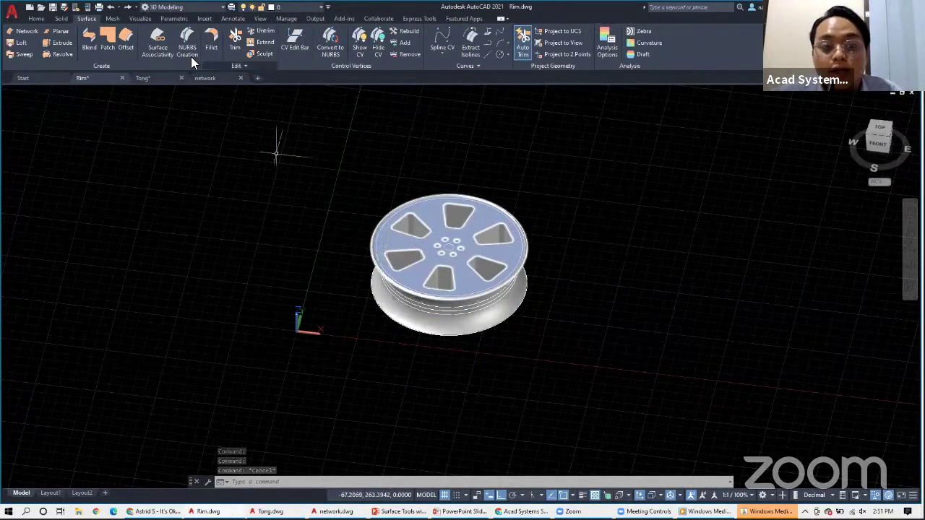
Switch to the Tong.dwg drawing with the bin's profile curves.
click(162, 79)
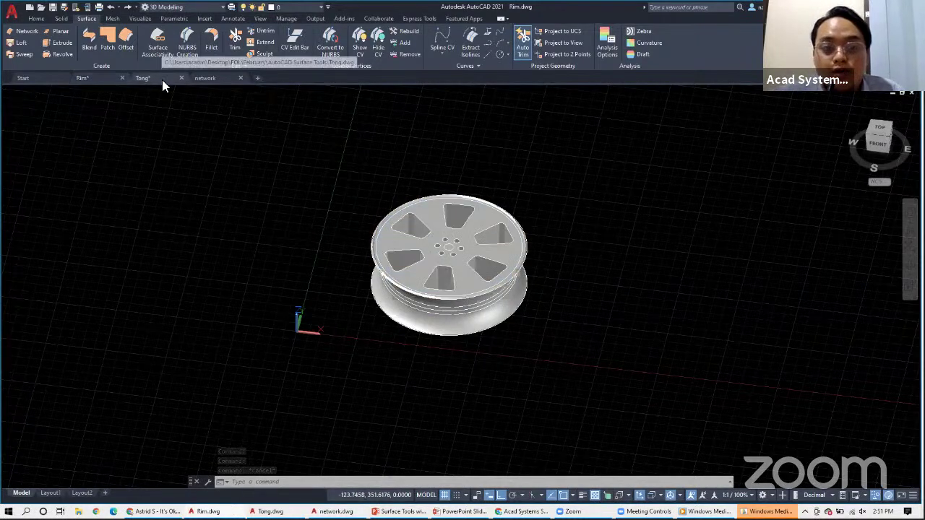
scroll(513, 126, up, 9)
scroll(486, 214, down, 4)
middle_drag(365, 232, 439, 131)
scroll(437, 131, up, 6)
mouse_move(377, 248)
middle_down()
mouse_move(393, 178)
mouse_move(448, 102)
middle_up()
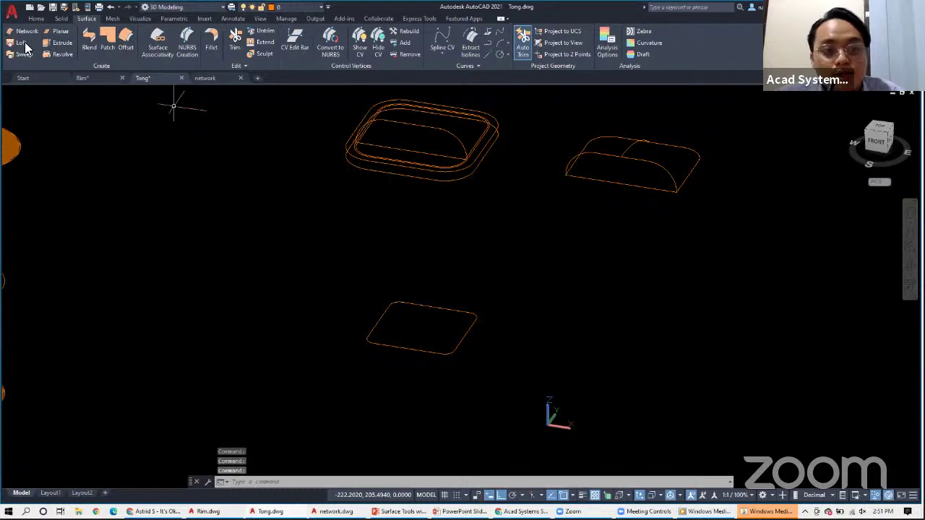
Loft the bin's wall surface from the inner upper rounded rectangle to the bottom rounded rectangle, using cross sections only.
click(424, 163)
scroll(429, 157, up, 3)
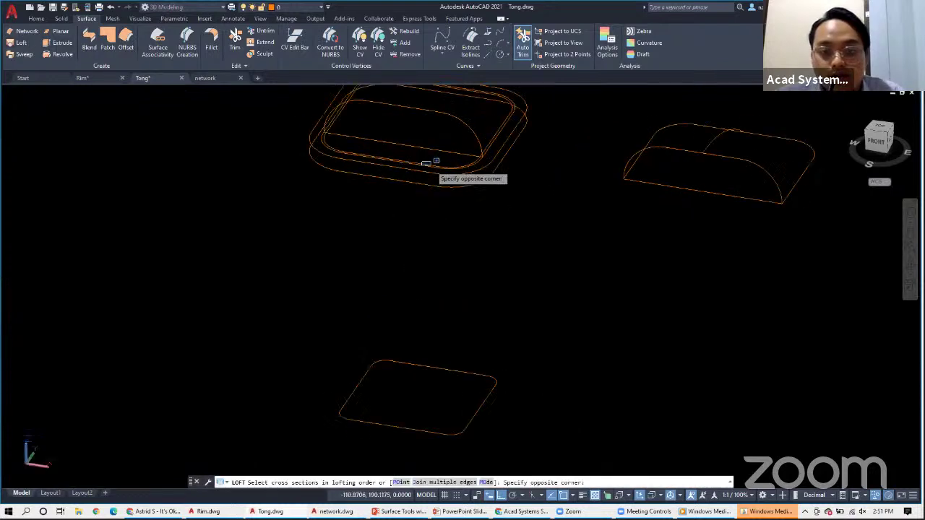
click(426, 165)
click(426, 164)
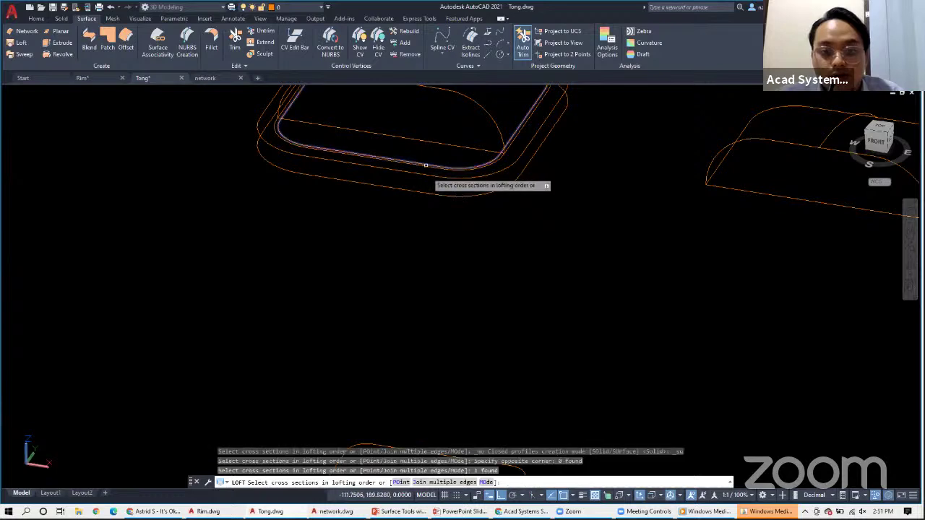
middle_drag(397, 309, 397, 158)
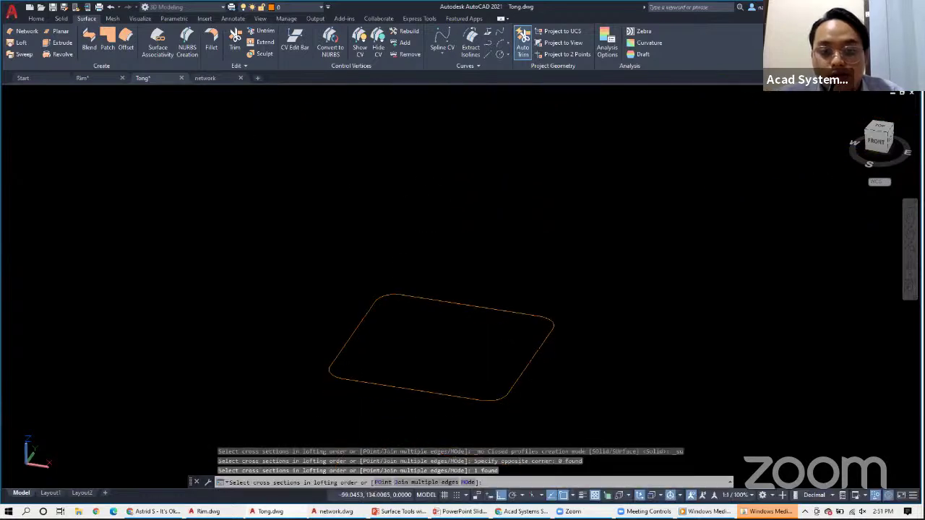
click(433, 298)
key(Return)
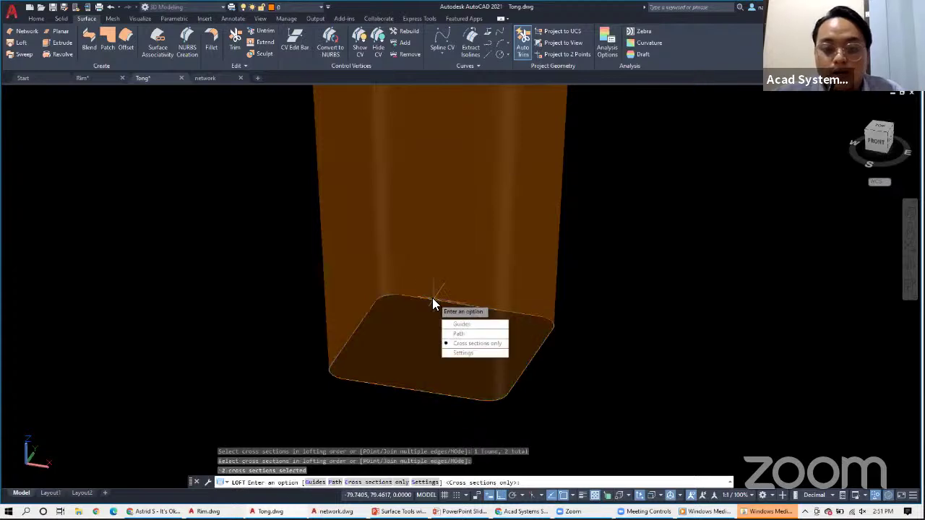
key(Return)
scroll(433, 297, down, 5)
shift+middle_drag(504, 252, 361, 252)
key(Return)
middle_drag(327, 219, 297, 138)
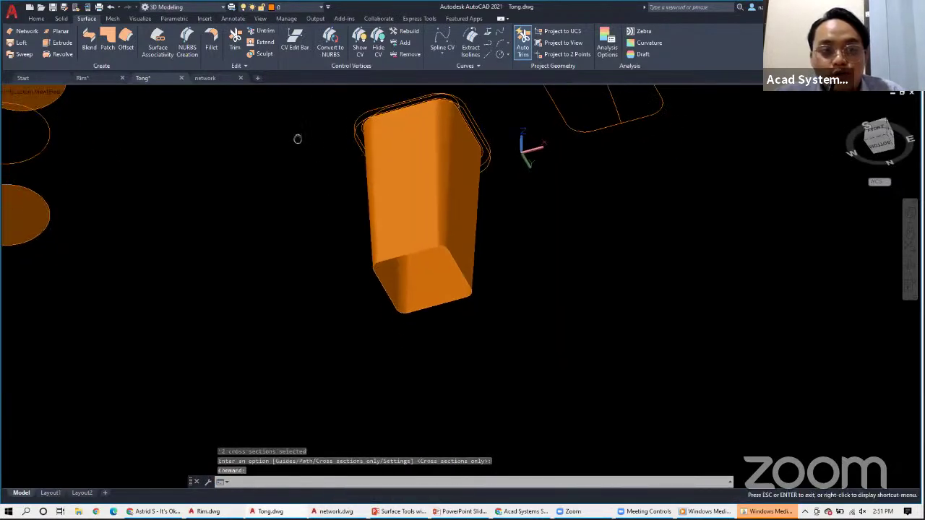
Close the bin's base with a planar surface made from the bottom rounded rectangle, using the Object option.
click(60, 32)
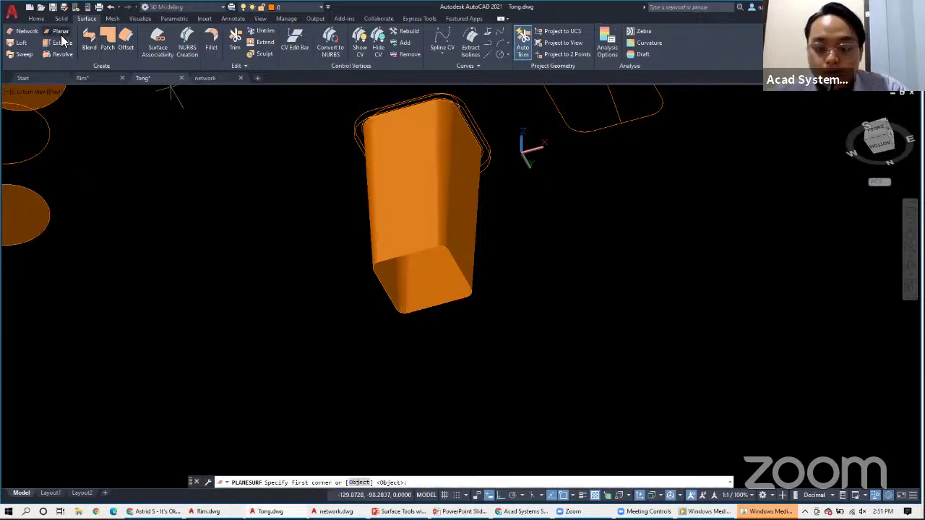
text(o)
key(Return)
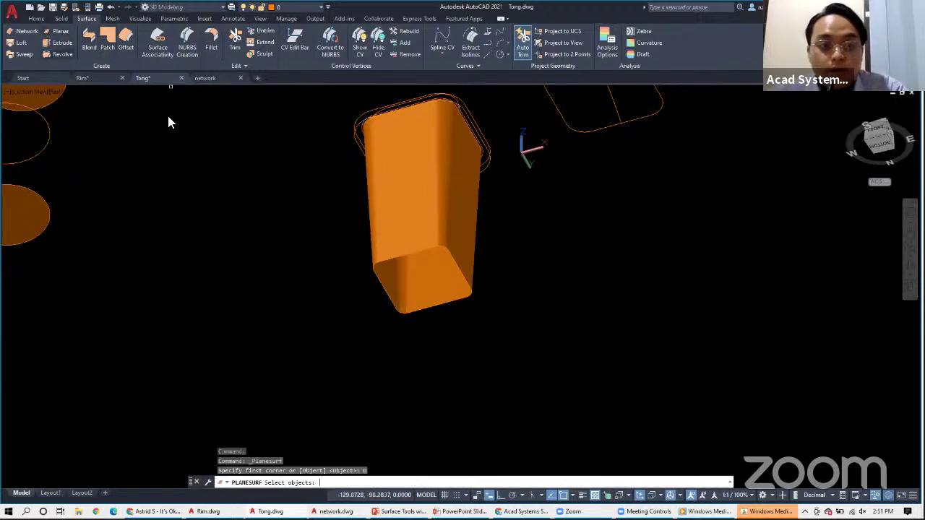
click(380, 276)
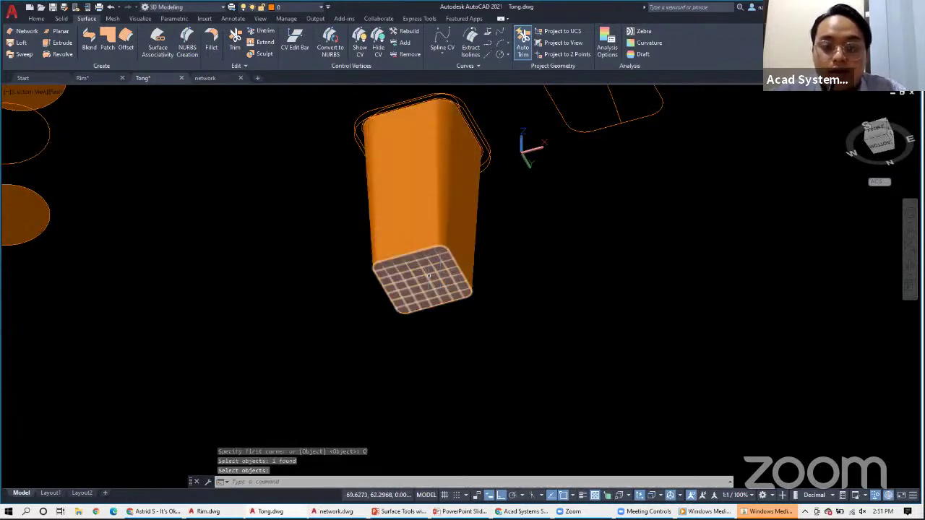
Fillet the edge between the bin's wall surface and its planar base with a radius of 3.
click(213, 39)
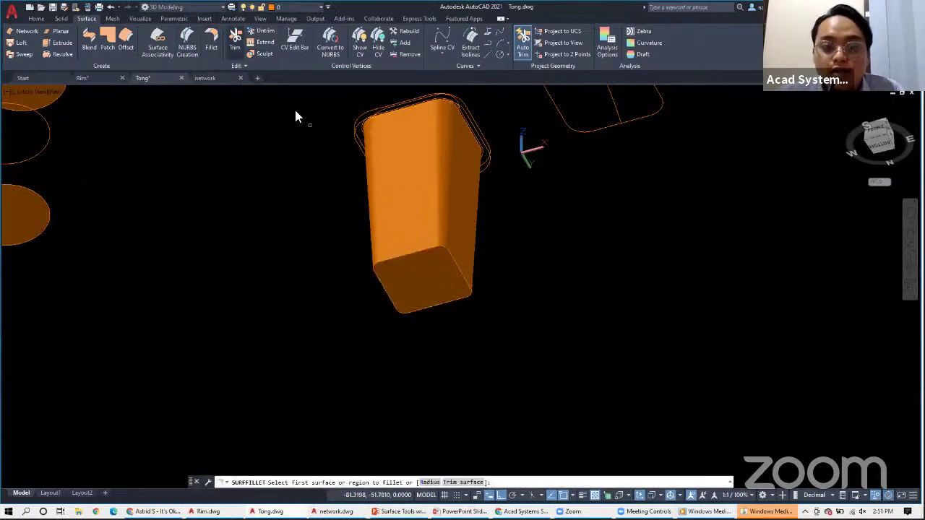
click(409, 237)
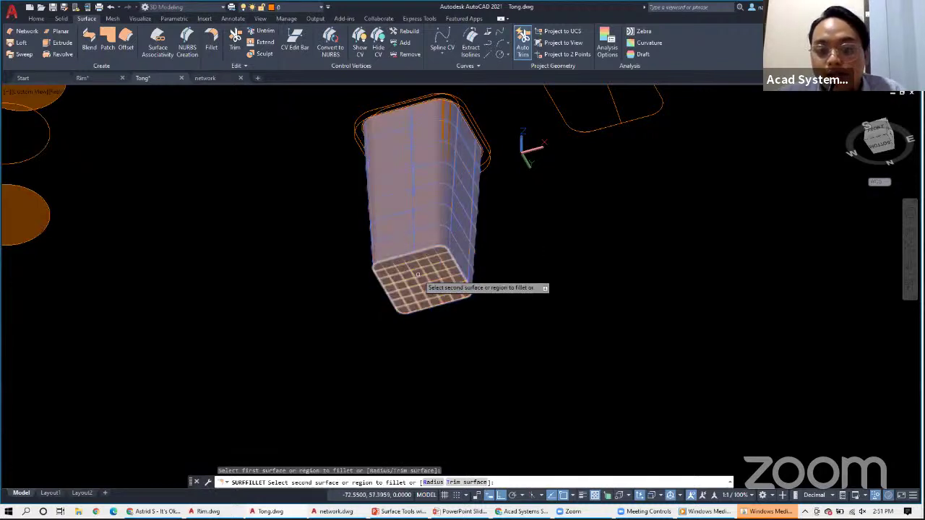
click(418, 275)
key(Down)
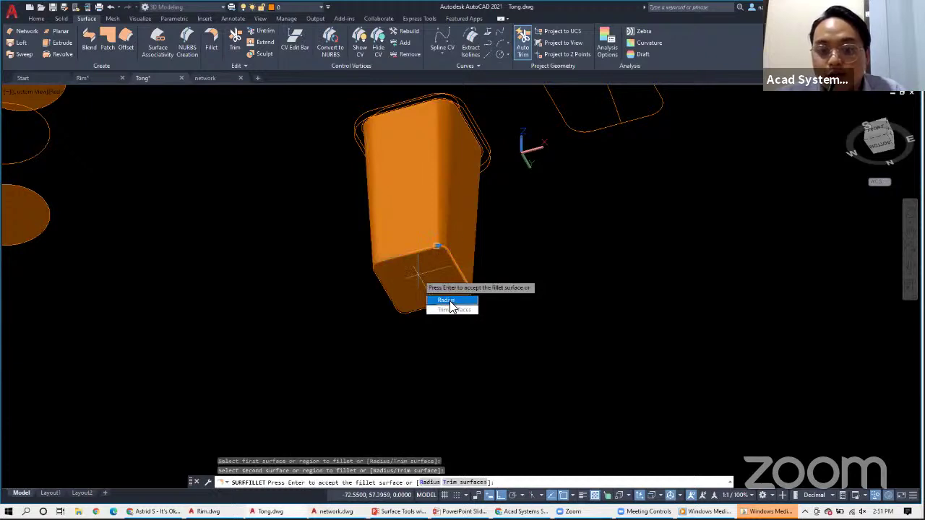
click(446, 301)
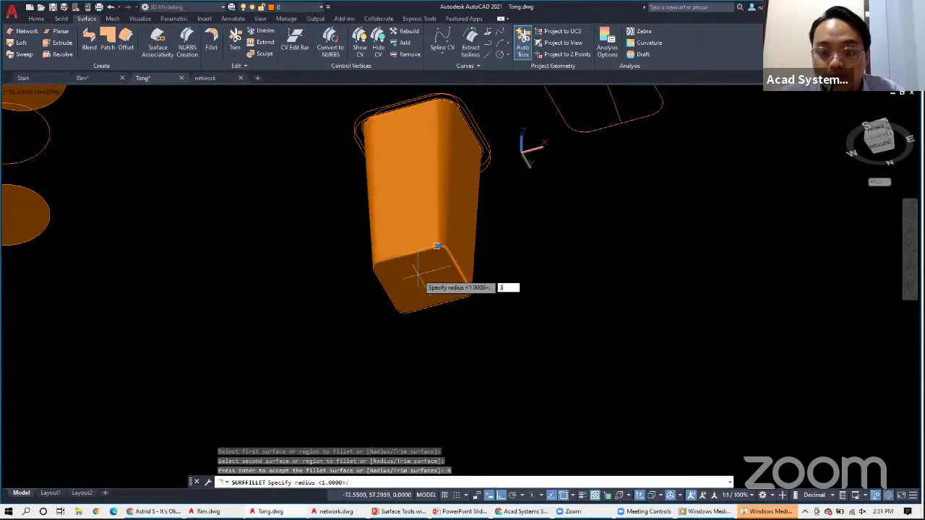
key(Return)
scroll(426, 267, up, 4)
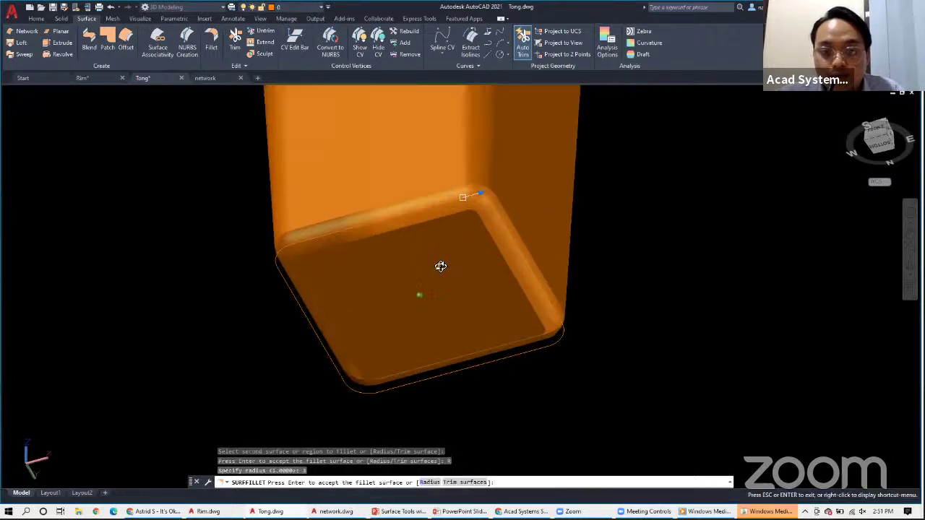
shift+middle_drag(440, 266, 468, 318)
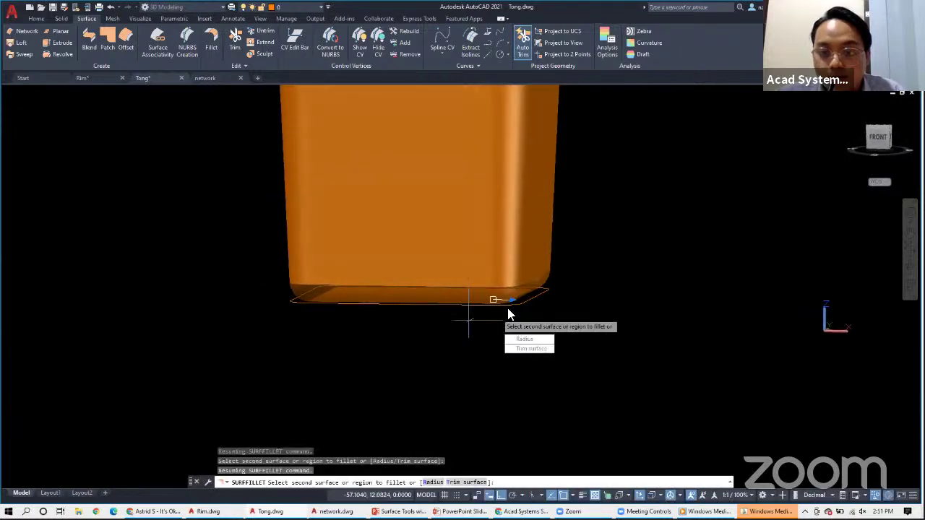
click(498, 300)
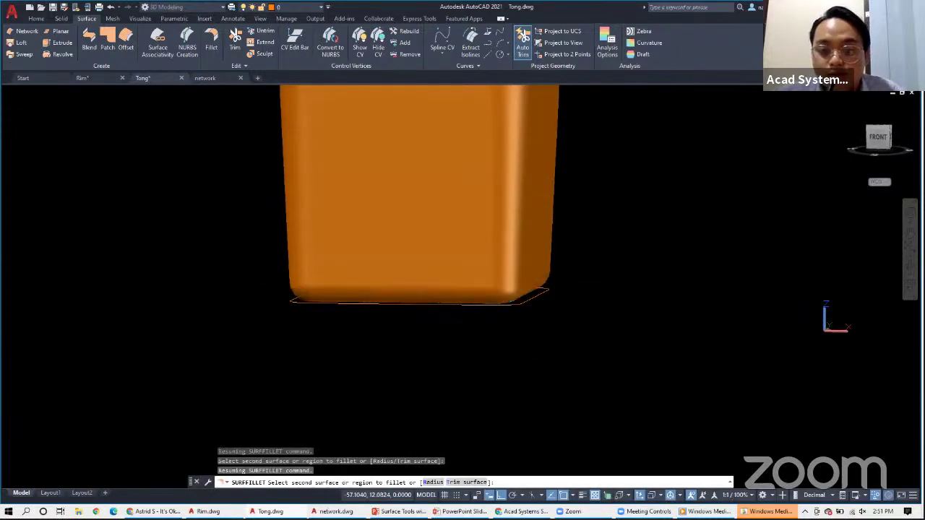
shift+middle_drag(542, 291, 562, 284)
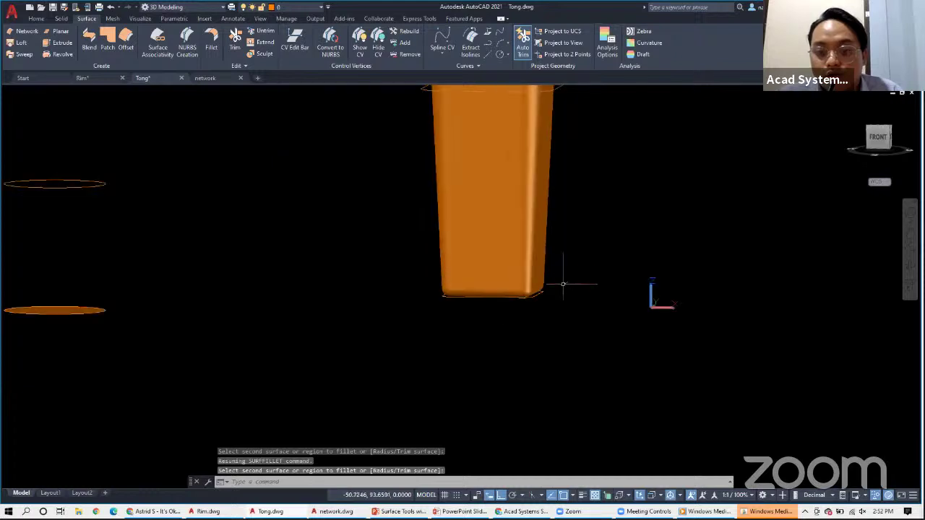
Loft the lid surface between its two arched profile curves, using the middle arc as the guide.
scroll(596, 241, down, 2)
mouse_move(597, 238)
middle_down()
mouse_move(551, 272)
mouse_move(486, 297)
middle_up()
mouse_move(547, 273)
shift+middle_down()
mouse_move(484, 288)
mouse_move(557, 287)
shift+middle_up()
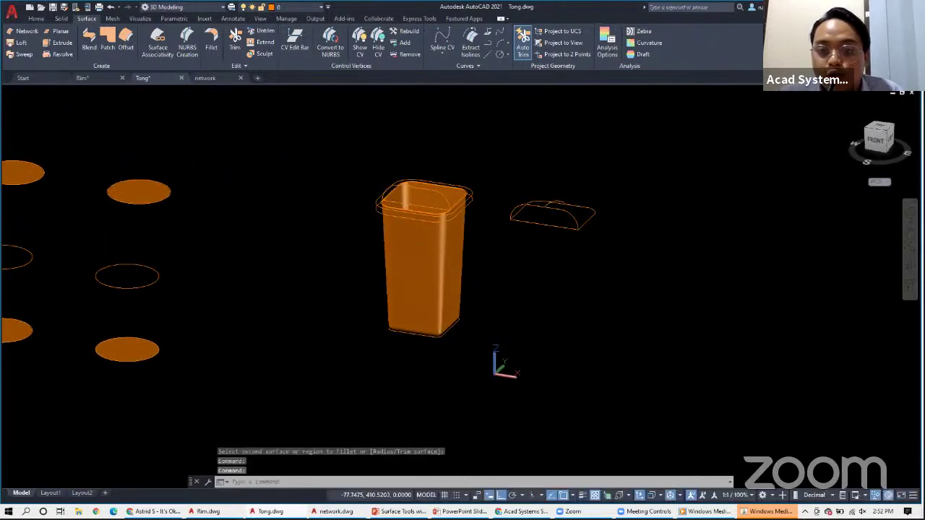
scroll(562, 275, up, 2)
middle_drag(584, 255, 498, 254)
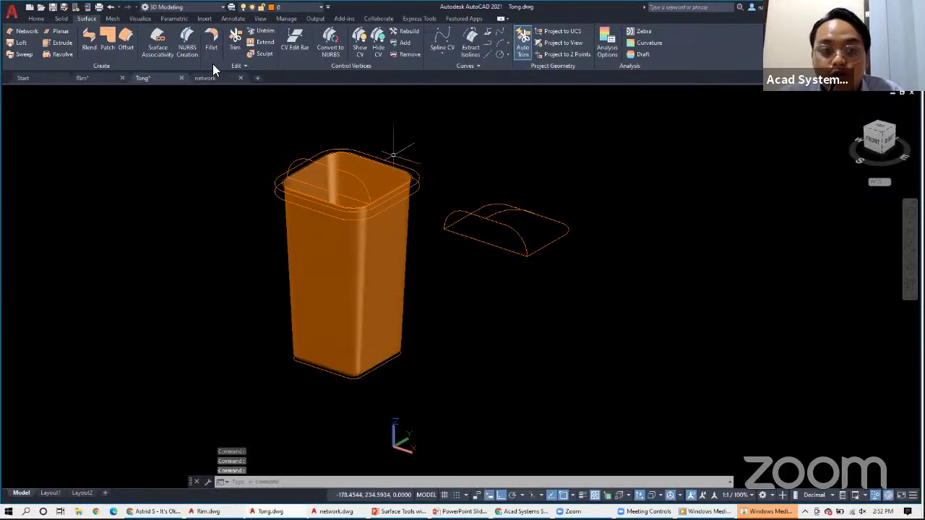
click(22, 45)
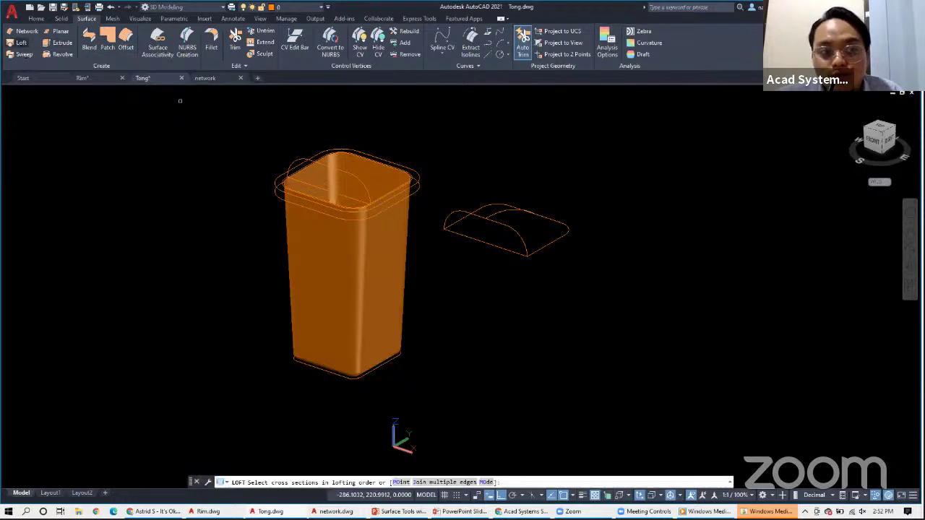
click(495, 212)
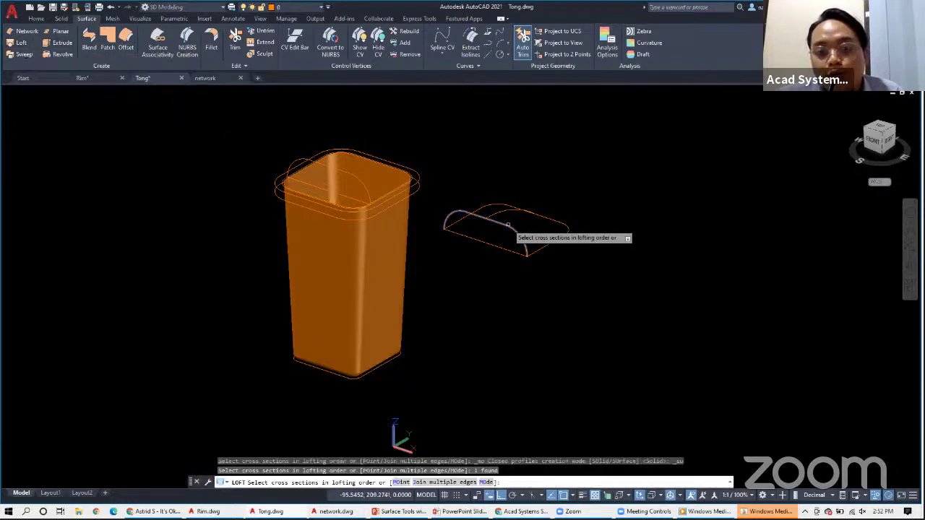
click(552, 219)
scroll(558, 236, up, 4)
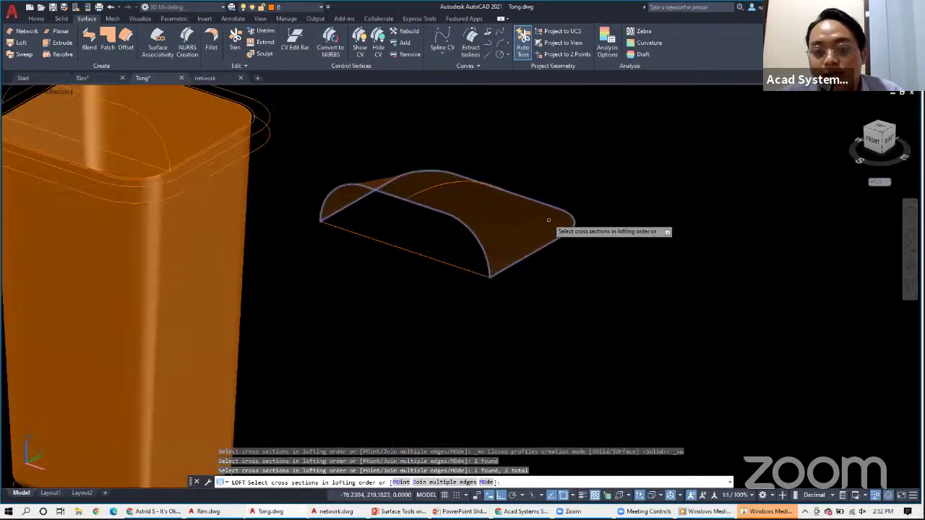
shift+middle_drag(496, 183, 450, 177)
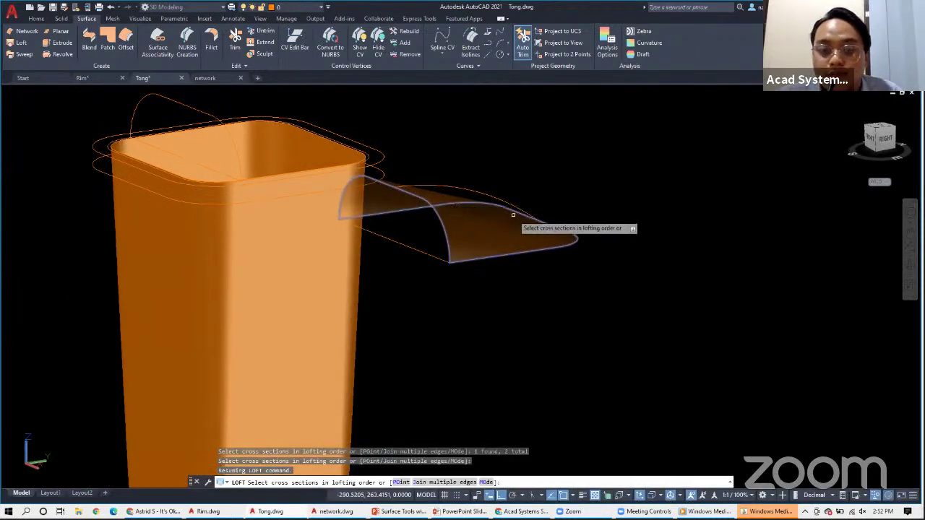
key(Return)
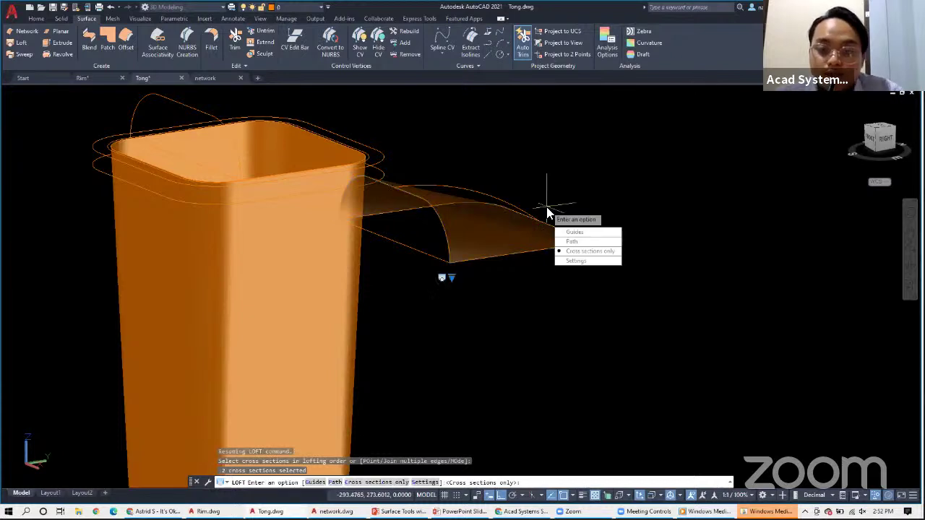
click(588, 232)
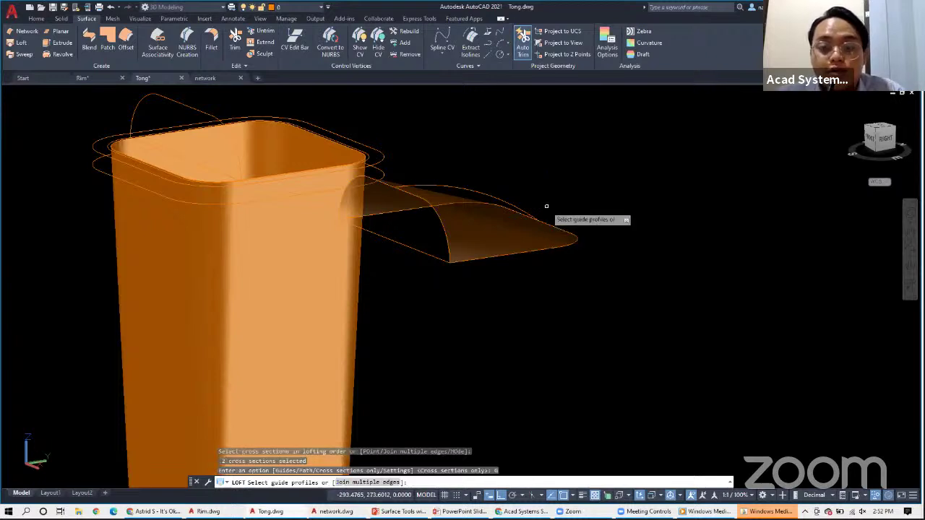
click(490, 195)
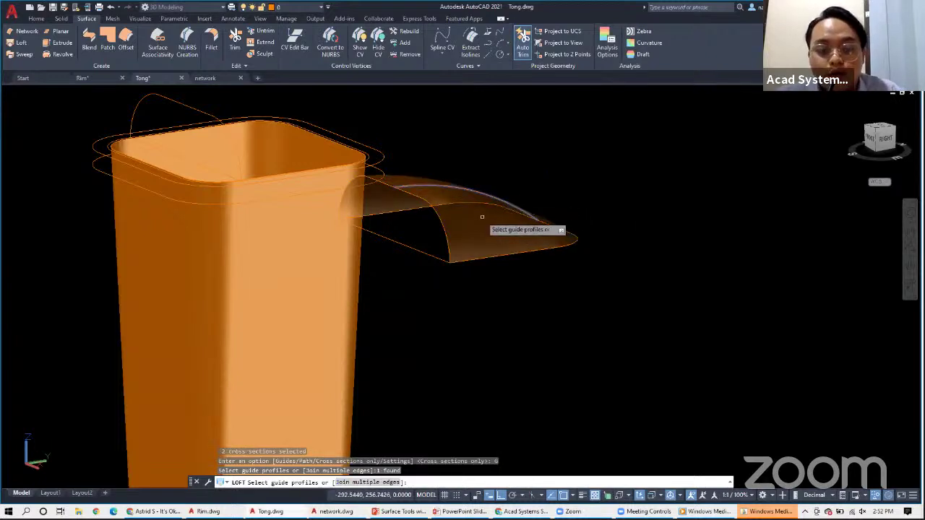
scroll(482, 208, up, 3)
scroll(480, 205, down, 2)
shift+middle_drag(489, 200, 519, 204)
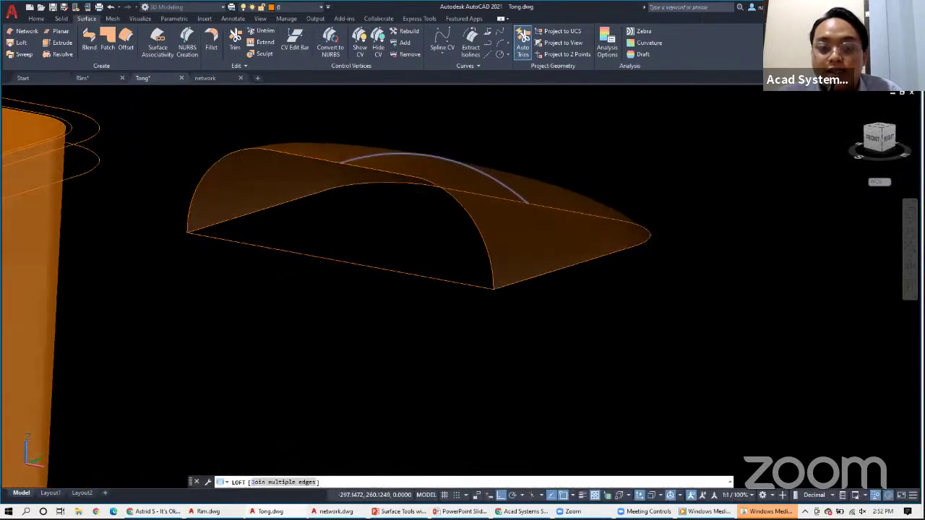
key(Return)
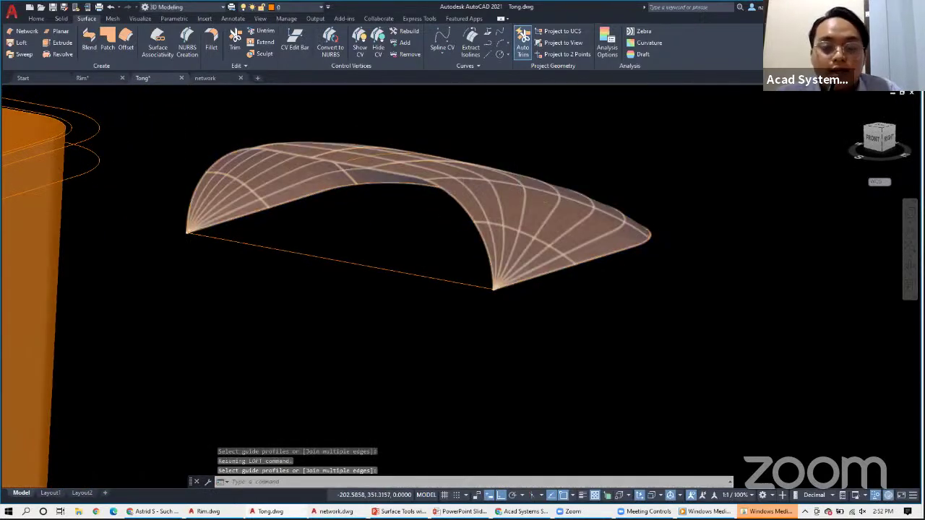
Move the lid surface from the midpoint of its straight front line to the matching line on top of the bin.
scroll(461, 213, down, 2)
scroll(420, 210, down, 2)
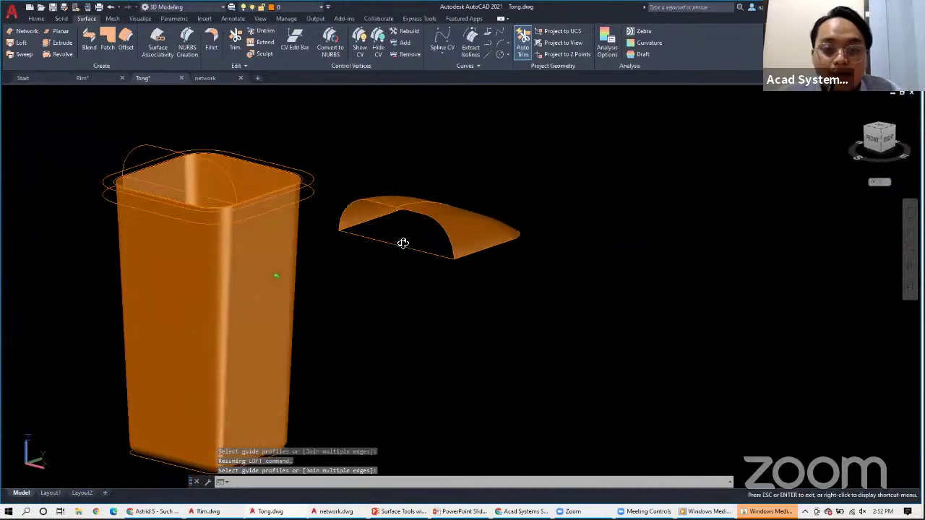
shift+middle_drag(403, 242, 510, 252)
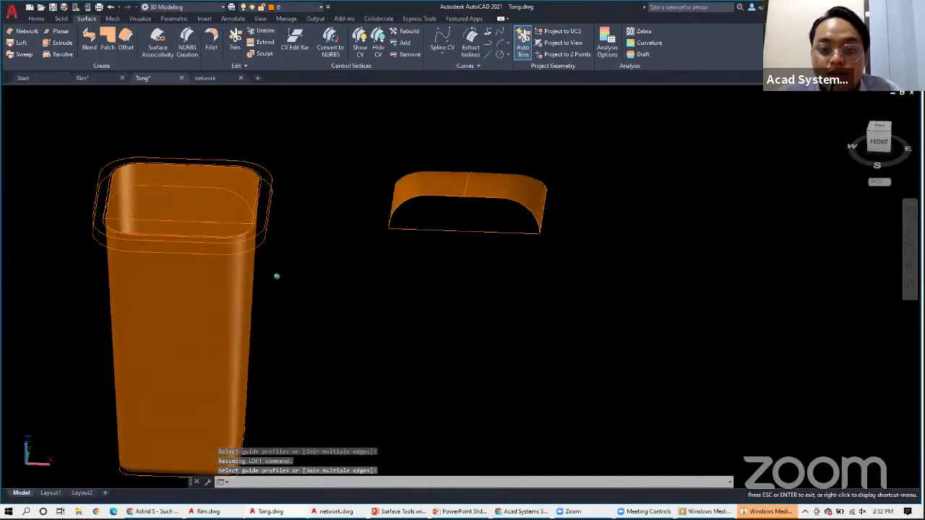
click(499, 189)
key(Return)
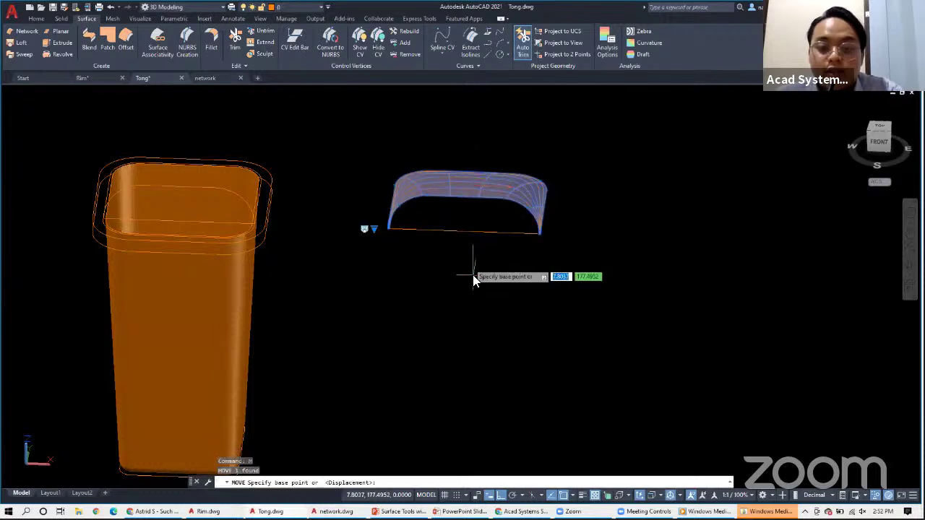
click(464, 230)
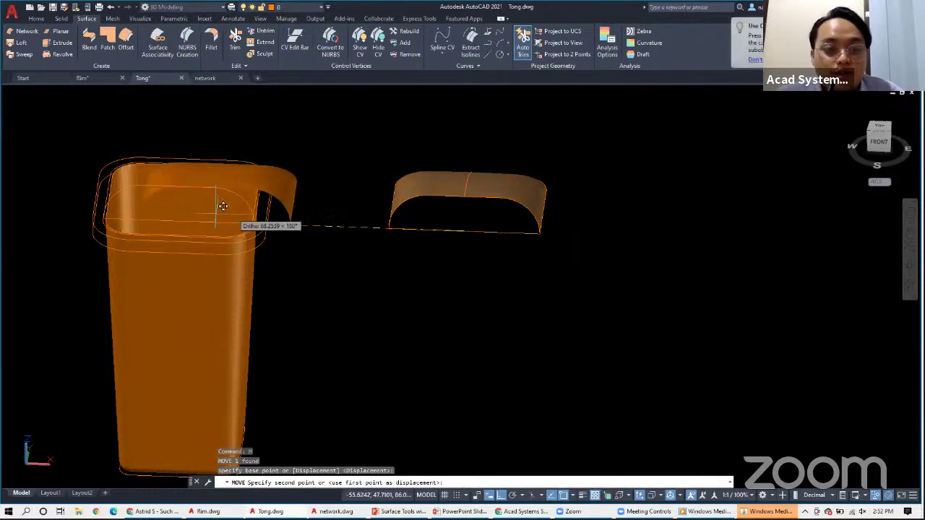
key(Escape)
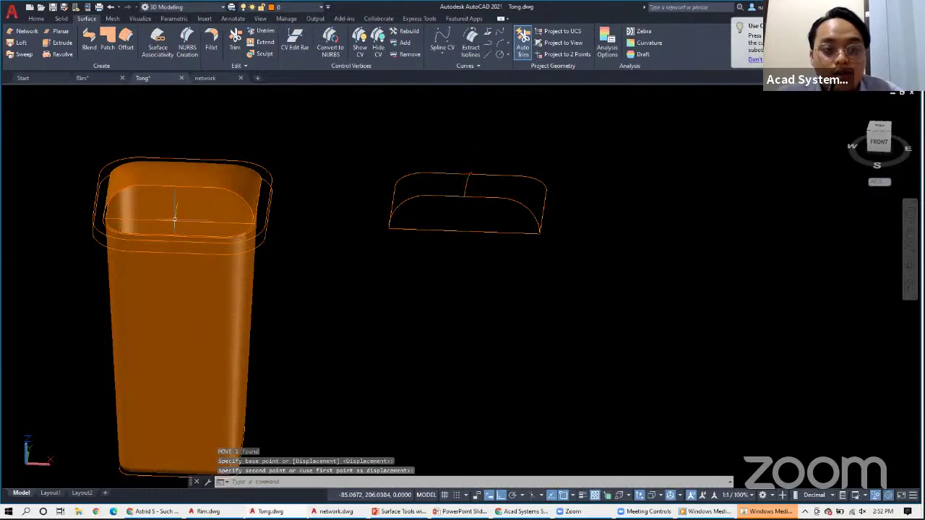
Loft the bin's rim surface through the rounded rectangles around its upper opening, using cross sections only.
mouse_move(287, 227)
shift+middle_down()
mouse_move(200, 184)
mouse_move(159, 192)
mouse_move(145, 225)
mouse_move(441, 221)
mouse_move(289, 224)
shift+middle_up()
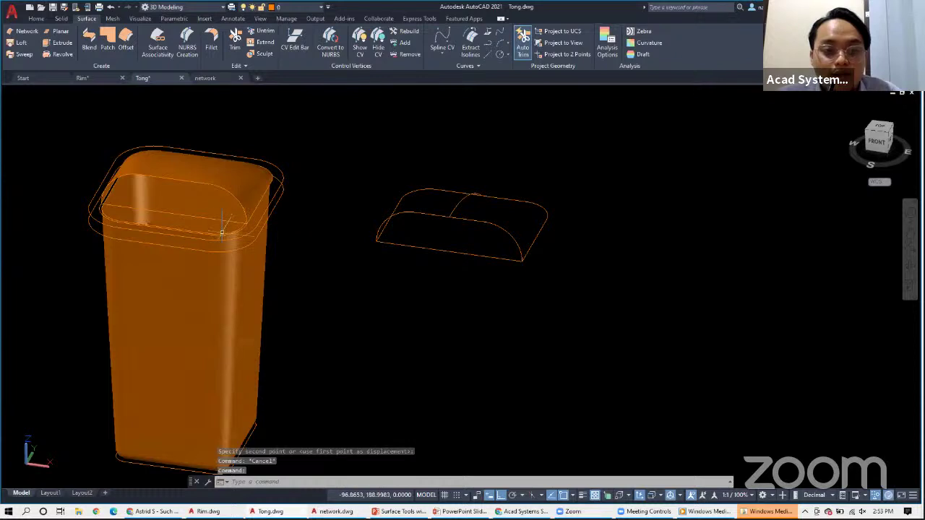
click(21, 44)
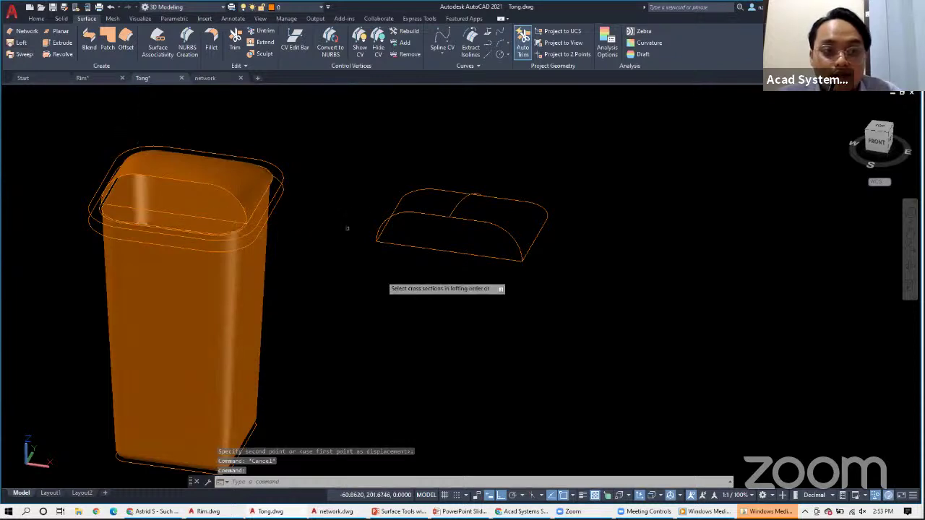
click(249, 230)
click(252, 234)
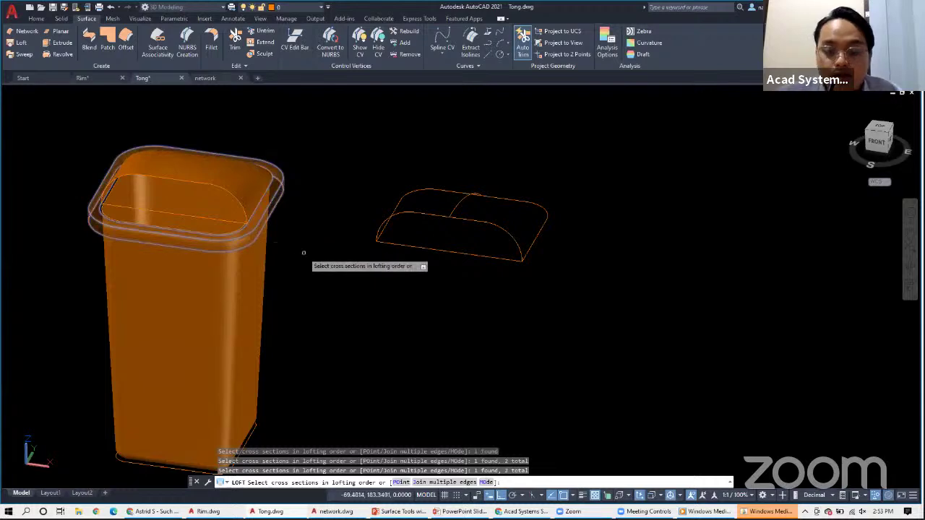
key(Return)
key(Return)
scroll(306, 239, down, 4)
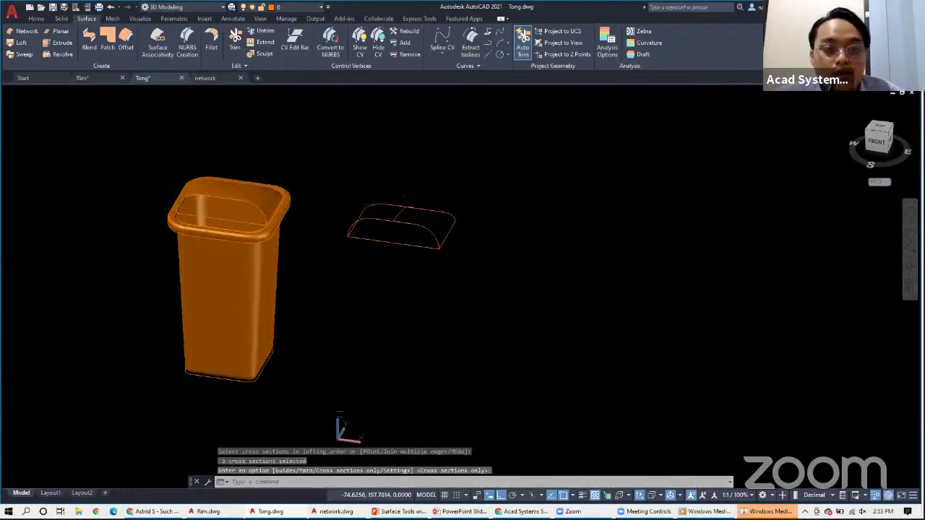
Examine the draft angle, curvature and zebra settings in the Analysis Options, including the curvature display styles.
scroll(290, 231, up, 3)
shift+middle_drag(264, 267, 406, 143)
scroll(226, 214, down, 3)
middle_drag(145, 177, 513, 208)
scroll(466, 160, down, 3)
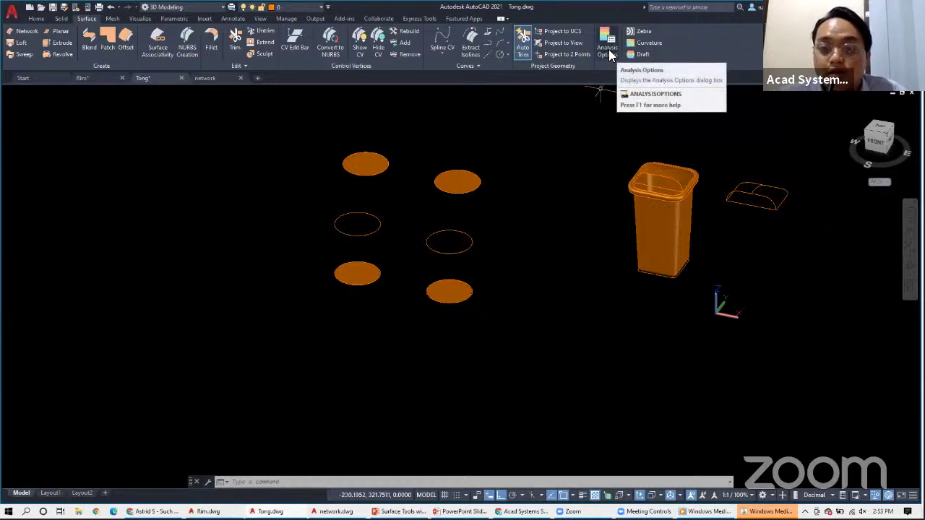
click(609, 55)
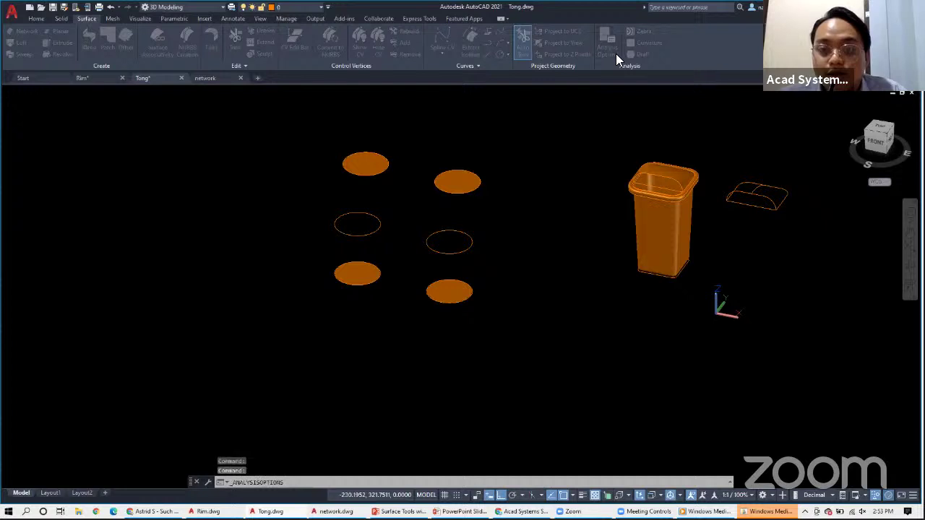
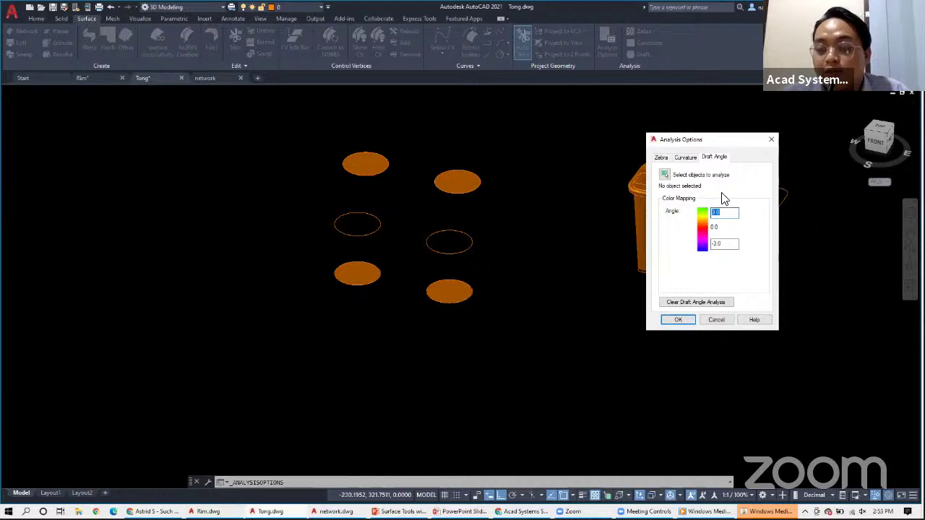
click(686, 159)
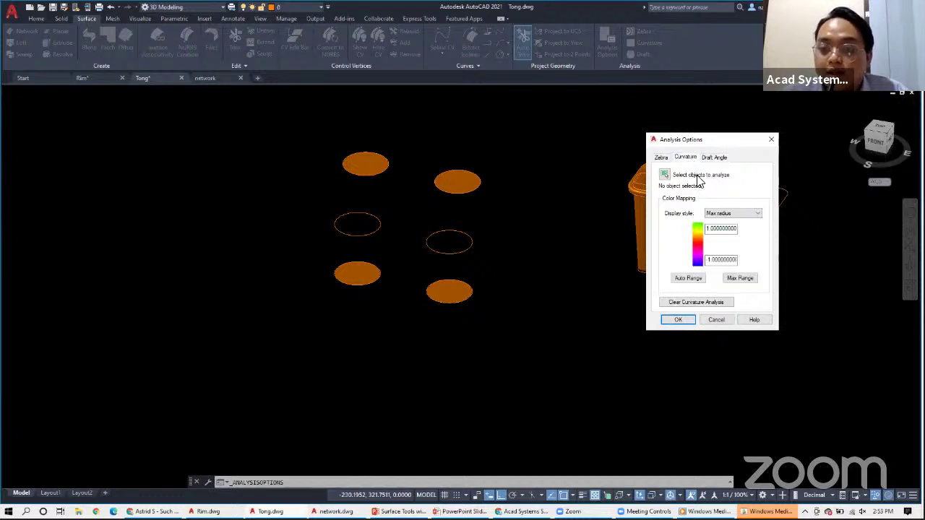
click(729, 215)
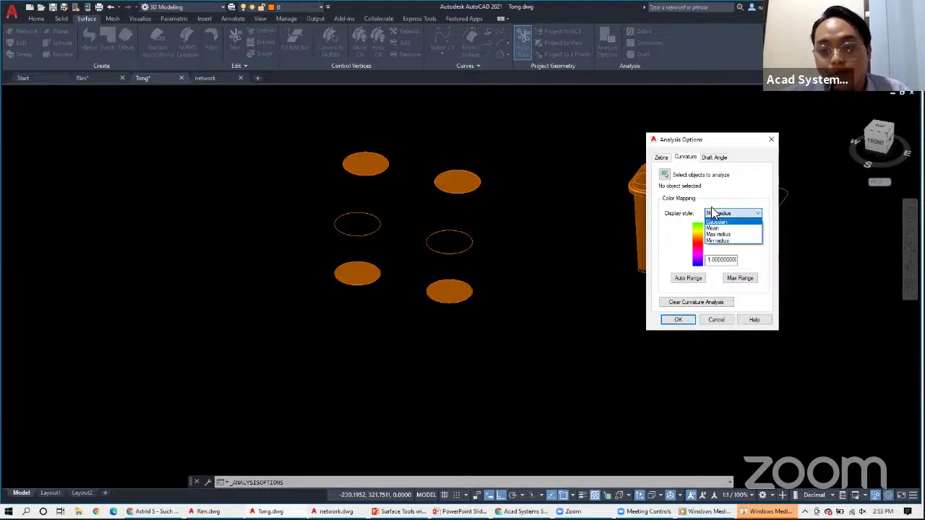
click(718, 234)
click(662, 158)
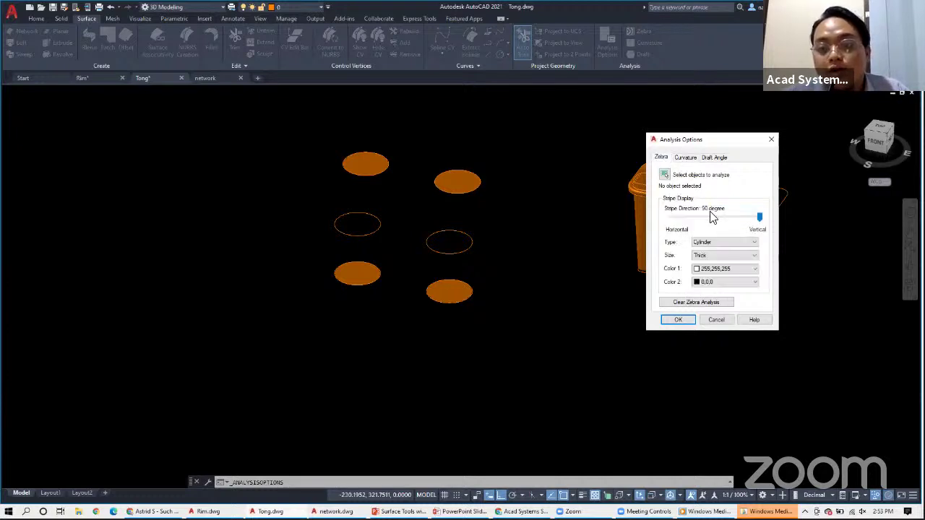
click(772, 141)
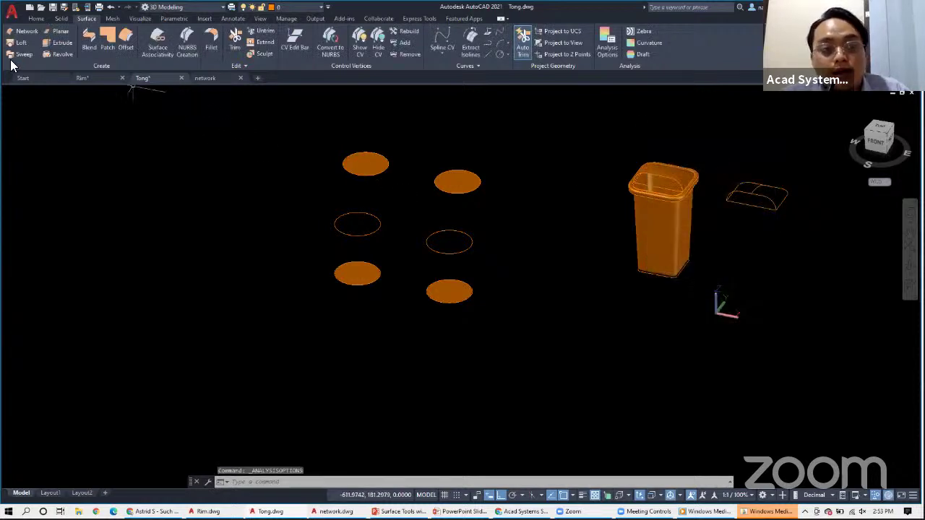
Loft a surface between the top and middle circles of the column nearest the bin, using cross sections only.
click(17, 43)
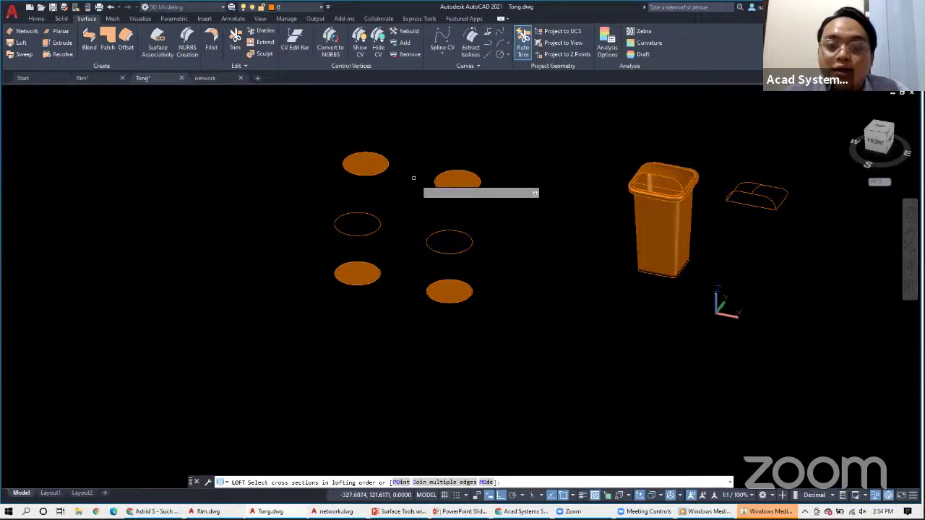
click(439, 186)
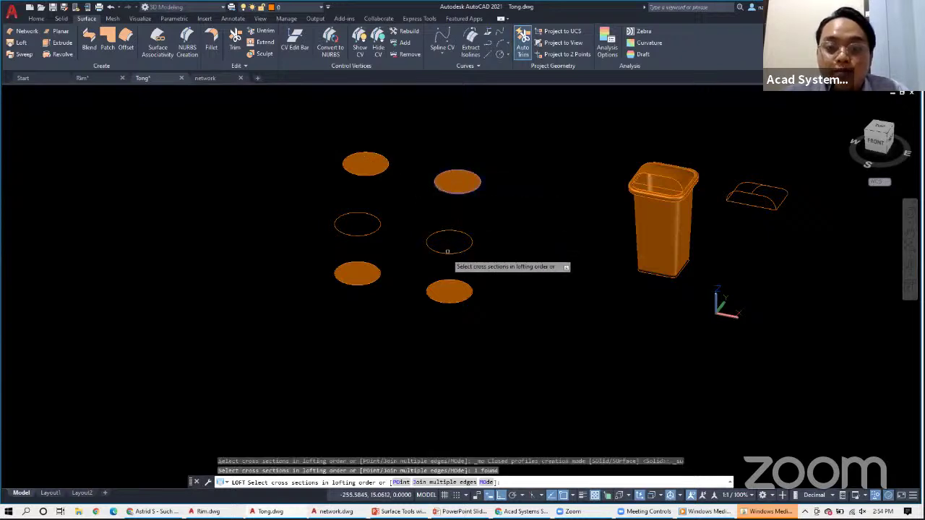
click(445, 252)
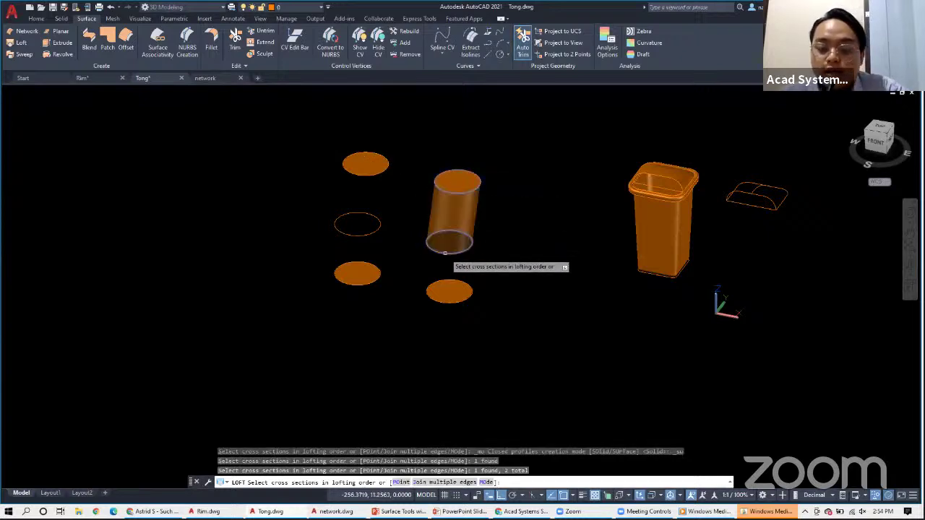
key(Return)
key(Return)
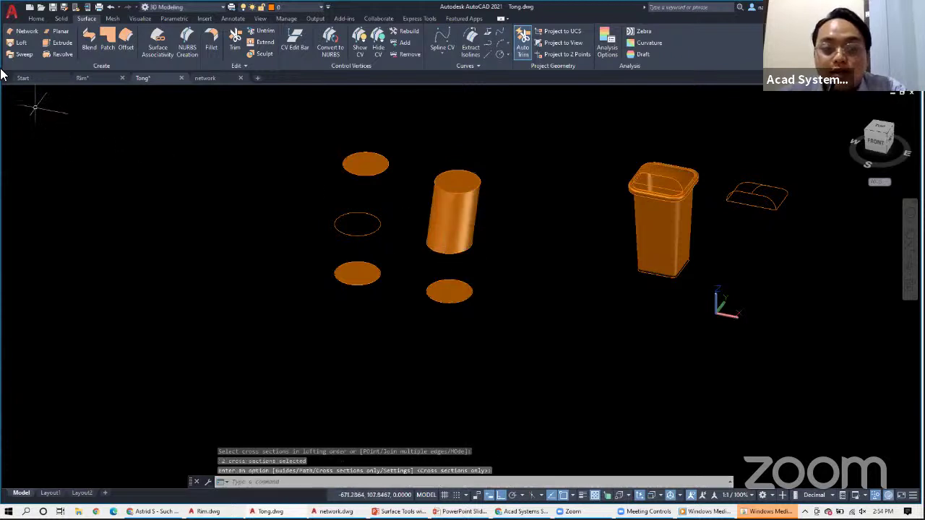
Loft a second surface between the middle and bottom circles of the same column, using cross sections only.
key(Return)
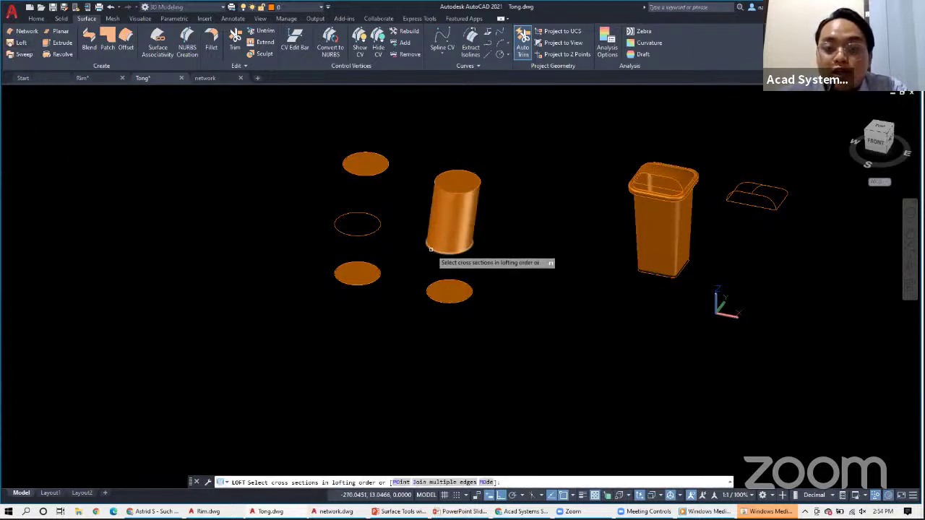
click(441, 252)
click(442, 302)
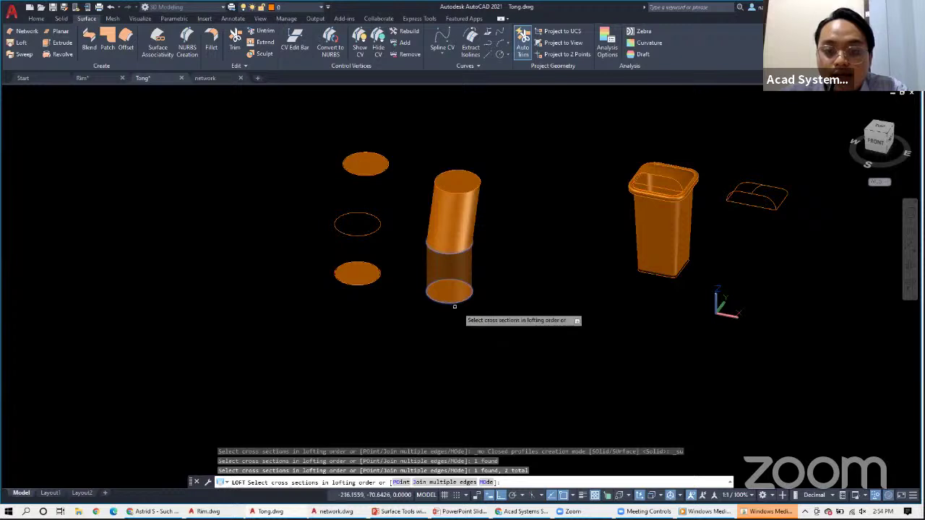
key(Return)
key(Return)
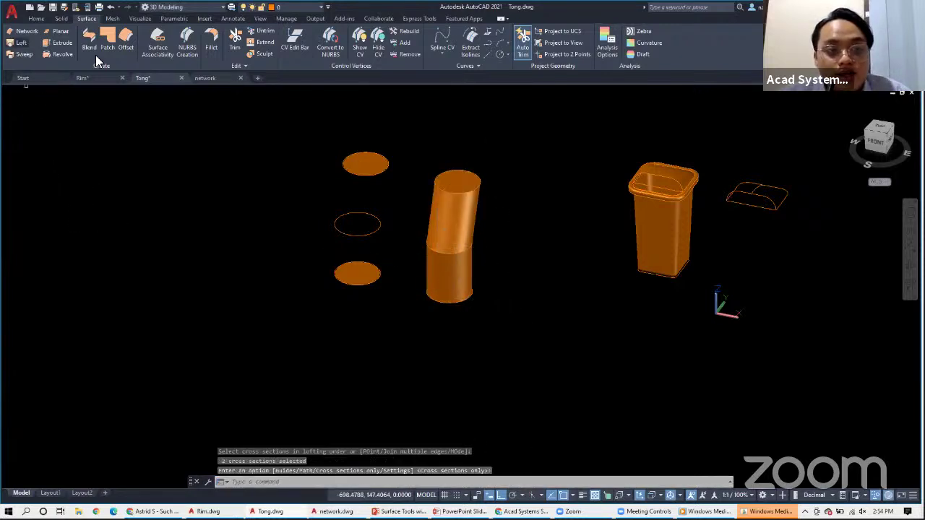
Loft one surface through the top, middle and bottom circles of the column farther from the bin, using cross sections only.
click(23, 42)
click(349, 172)
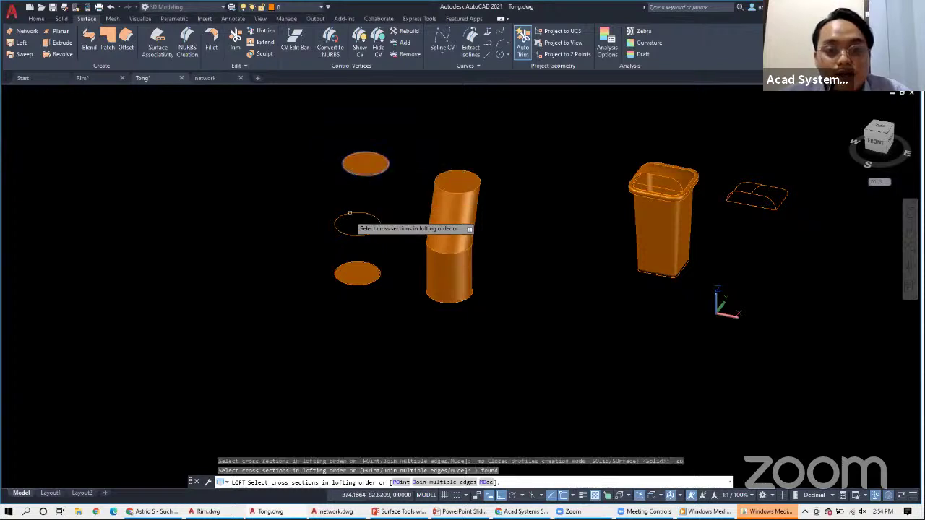
click(345, 233)
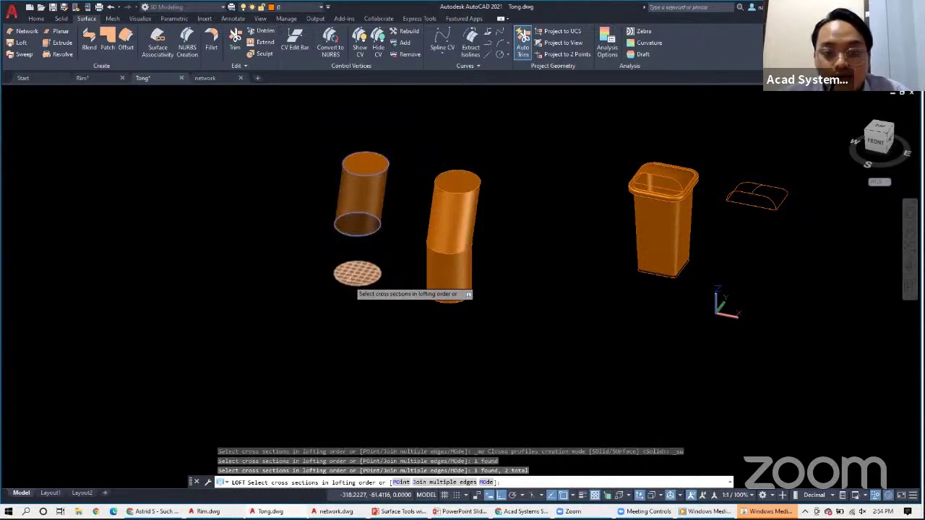
click(349, 283)
key(Return)
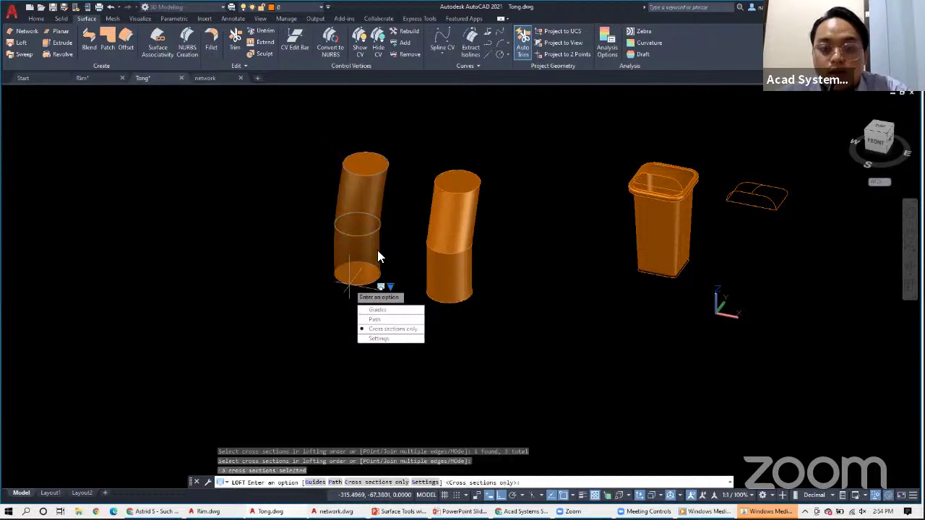
scroll(377, 245, up, 3)
scroll(415, 238, down, 3)
key(Return)
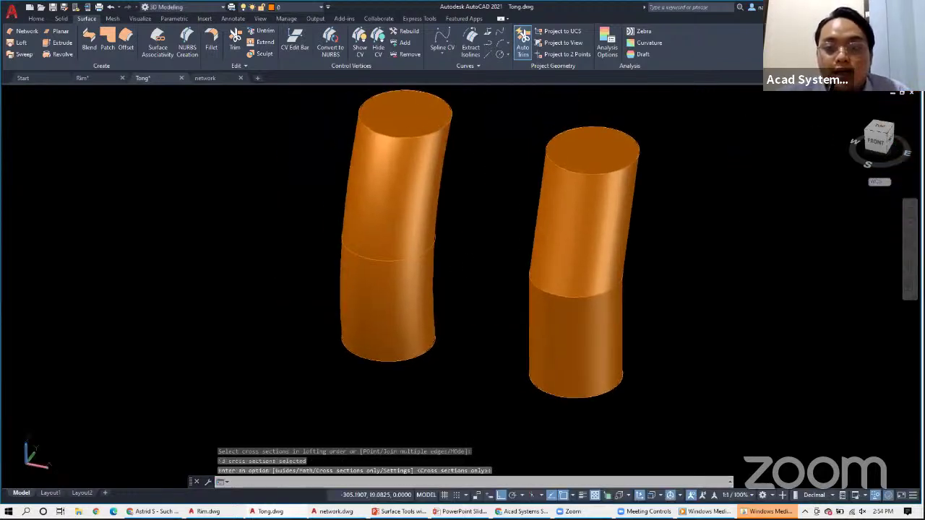
Apply zebra analysis to the surfaces of both lofted columns.
click(626, 143)
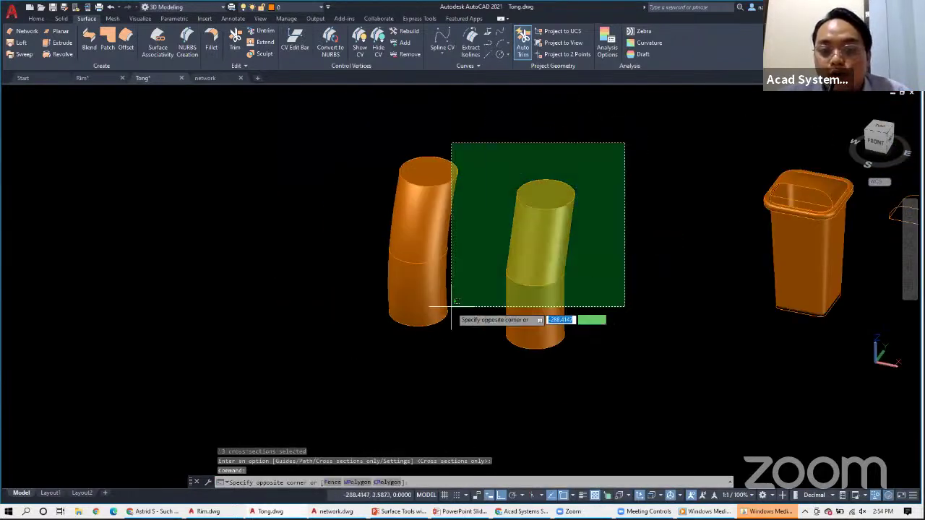
click(369, 352)
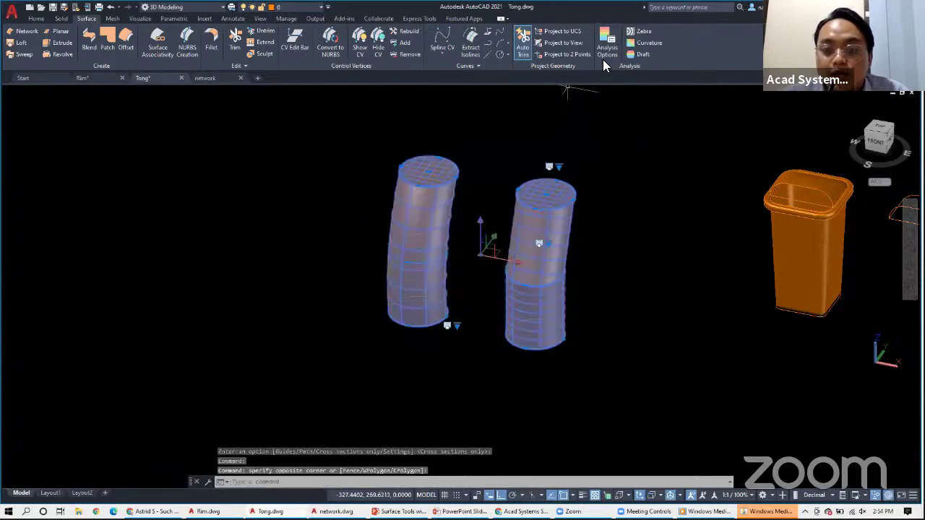
click(639, 33)
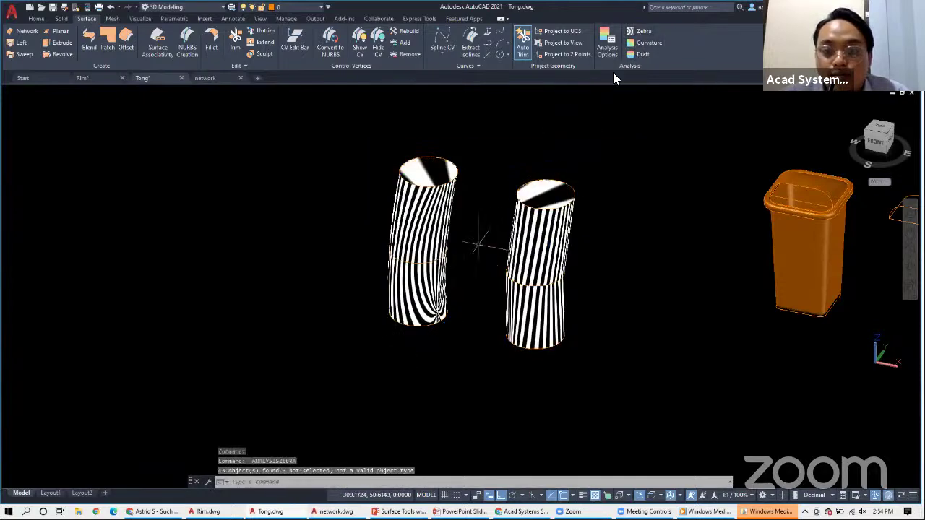
Examine the continuity of the zebra stripes across the middle circle of each column from several viewing angles.
scroll(471, 271, up, 2)
scroll(513, 246, down, 3)
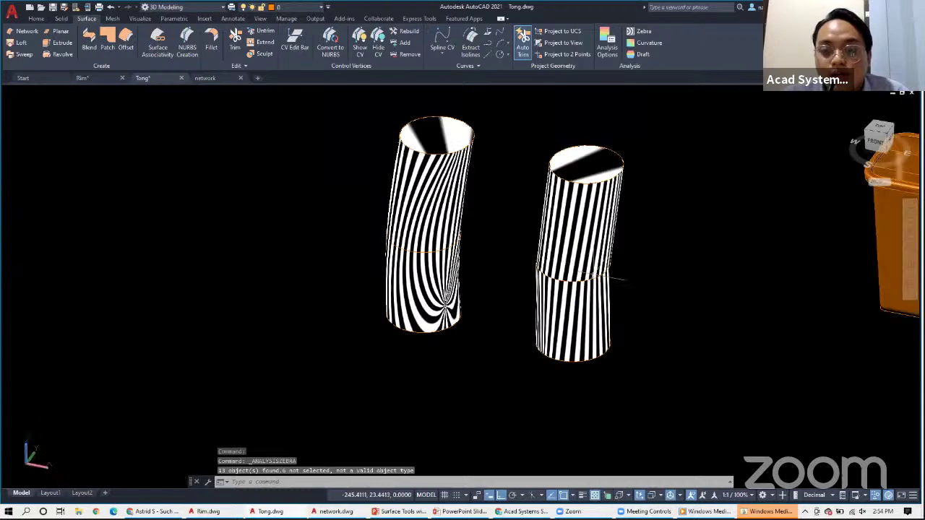
middle_drag(596, 275, 483, 211)
scroll(576, 203, up, 2)
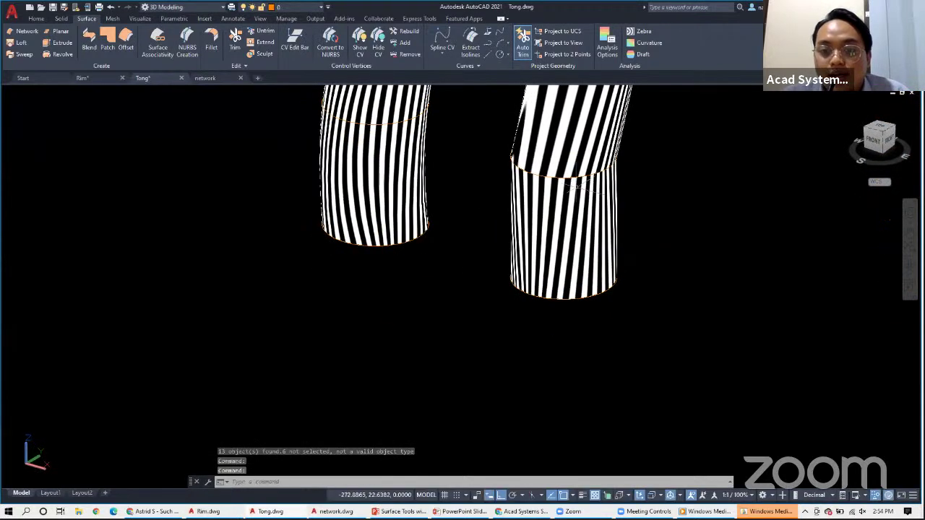
click(574, 185)
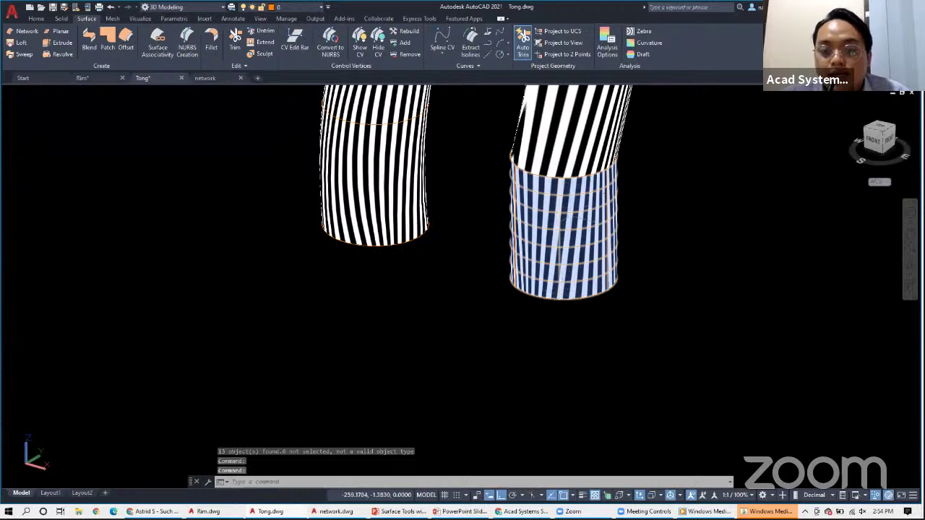
scroll(566, 172, down, 3)
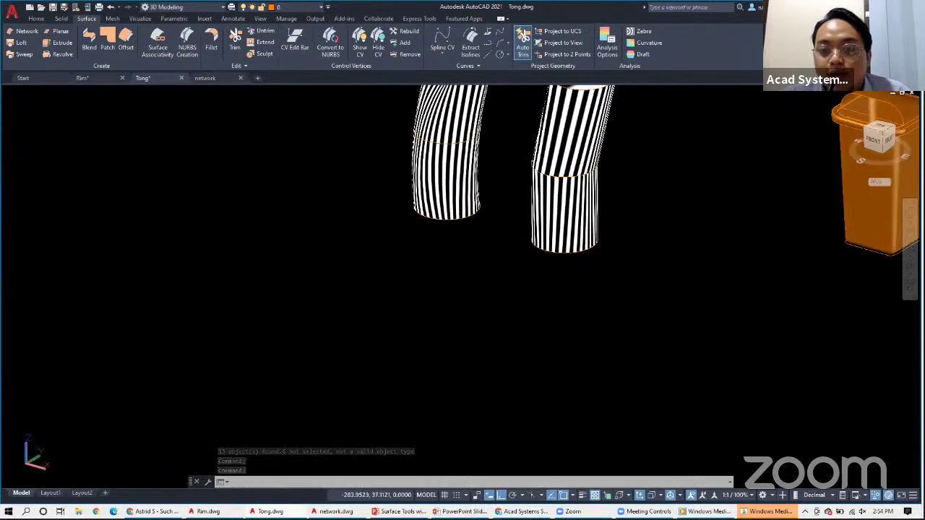
middle_drag(569, 173, 554, 92)
middle_drag(509, 199, 535, 263)
scroll(513, 214, up, 2)
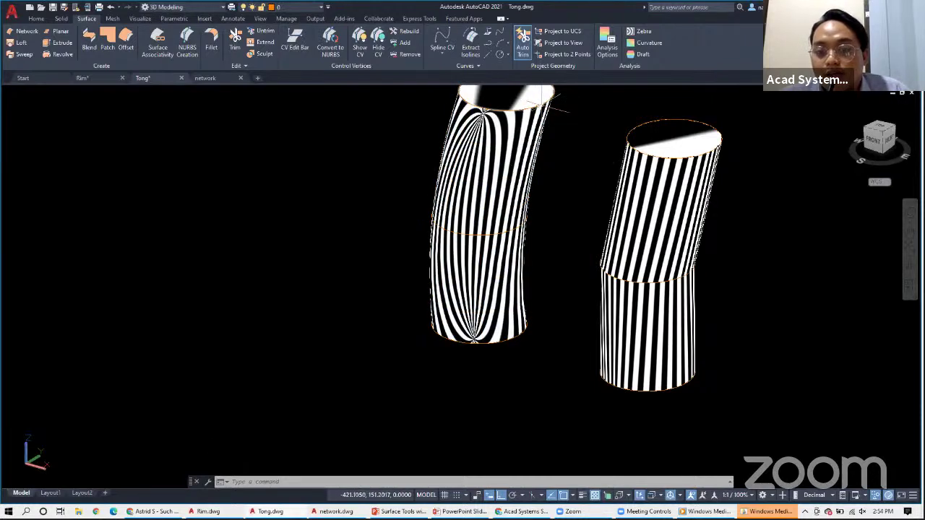
scroll(551, 211, down, 2)
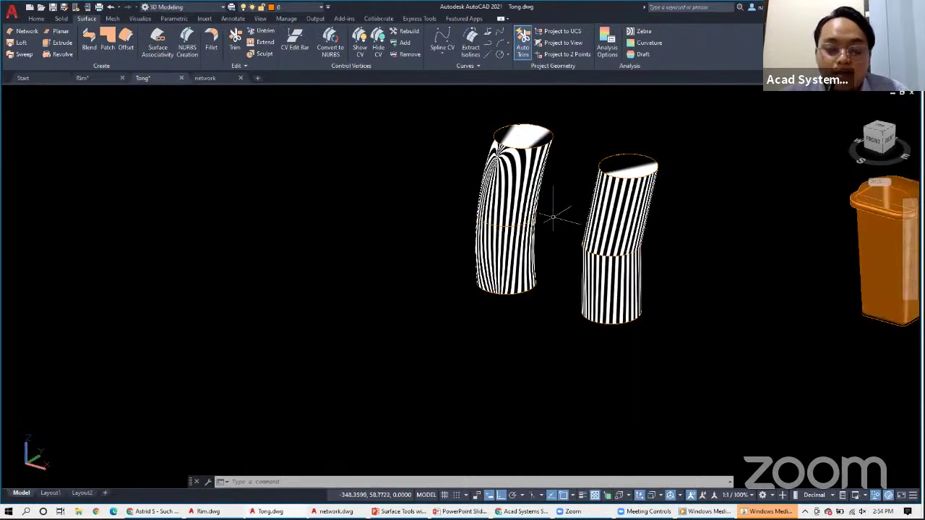
shift+middle_drag(553, 215, 499, 196)
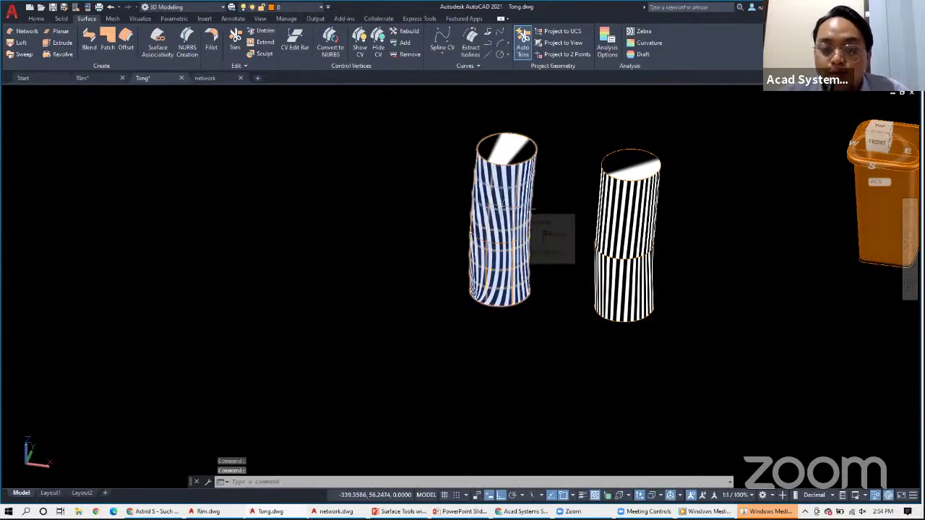
scroll(537, 192, down, 2)
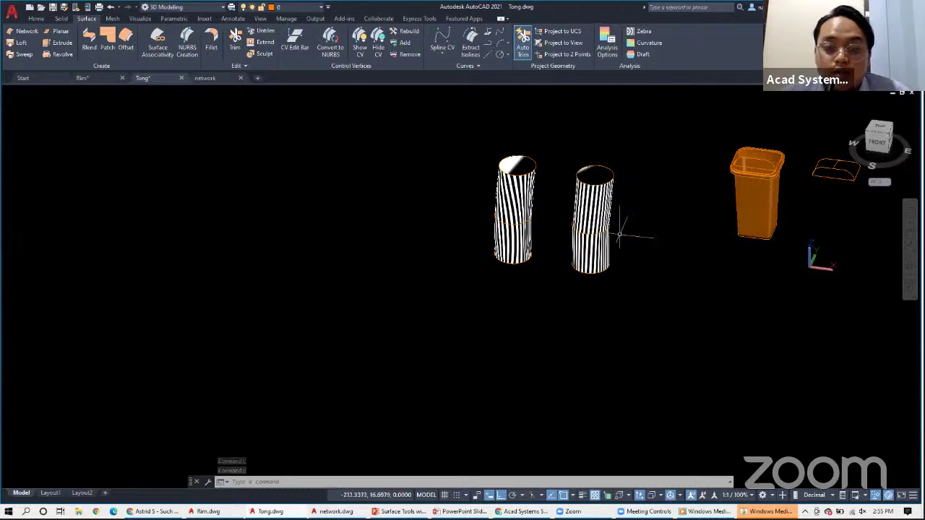
scroll(592, 229, up, 3)
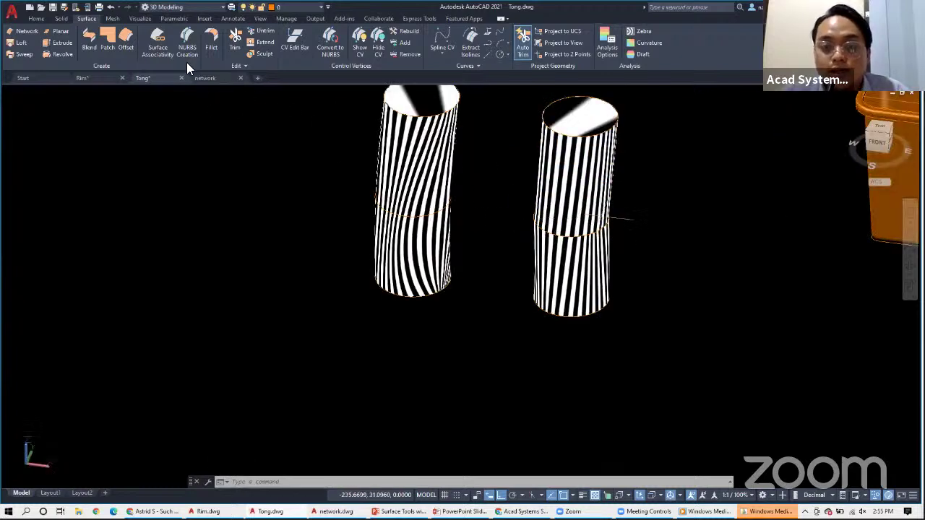
scroll(687, 173, down, 2)
Try a draft analysis on the bin's body surface alone and undo it.
middle_drag(687, 176, 437, 189)
scroll(440, 192, up, 2)
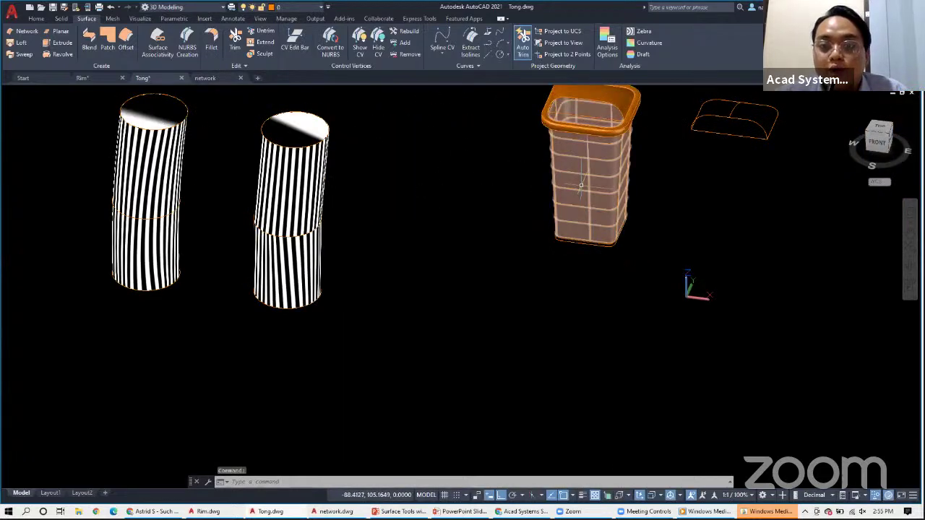
click(550, 186)
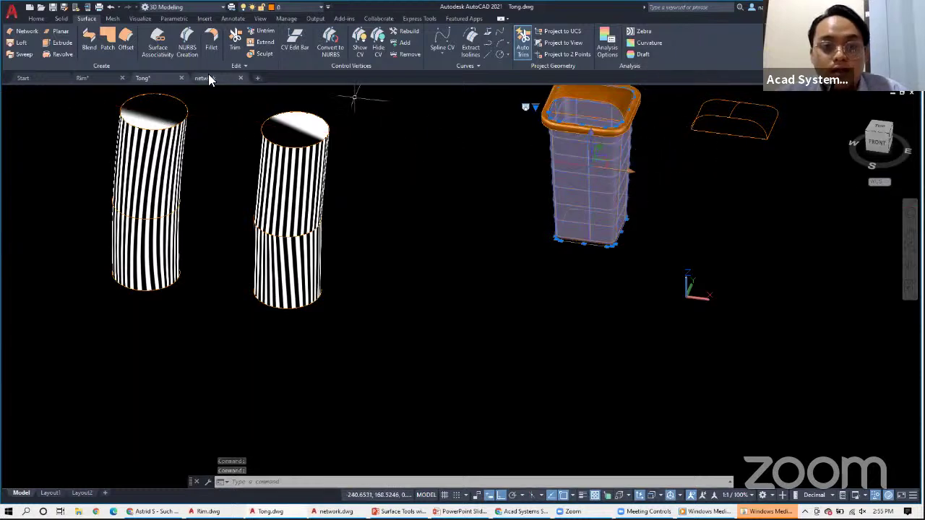
key(Escape)
click(595, 172)
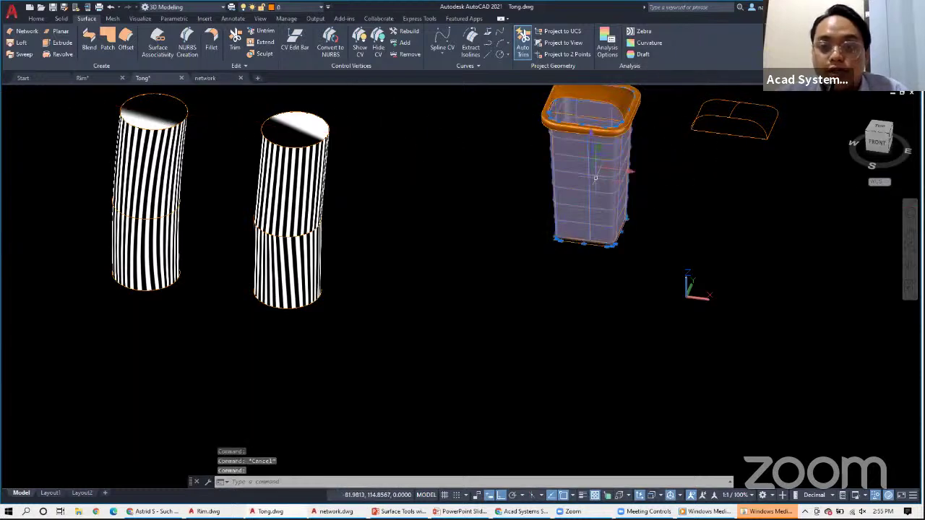
click(639, 58)
key(Escape)
click(652, 262)
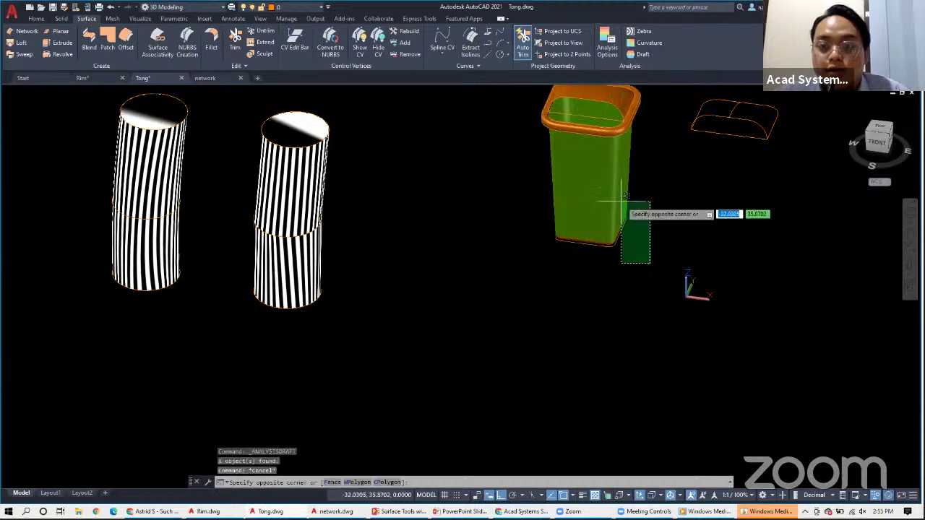
key(Escape)
key(ctrl+z)
scroll(651, 244, down, 2)
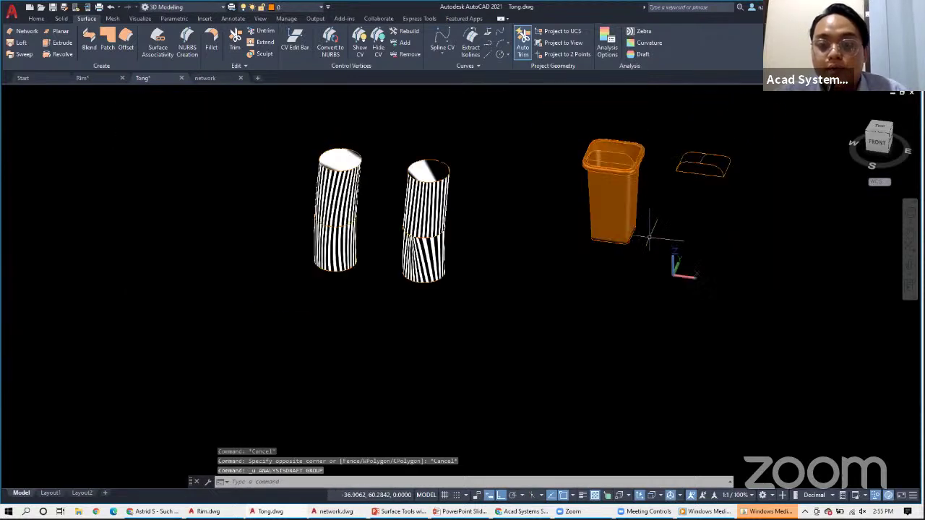
Apply draft analysis to all of the bin's surfaces together, including body, rim and lid.
click(650, 242)
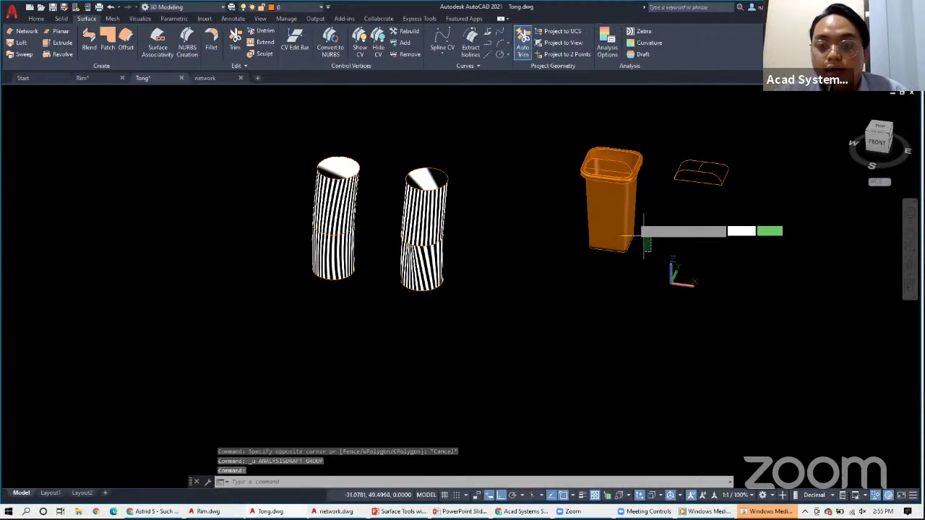
click(562, 135)
click(643, 55)
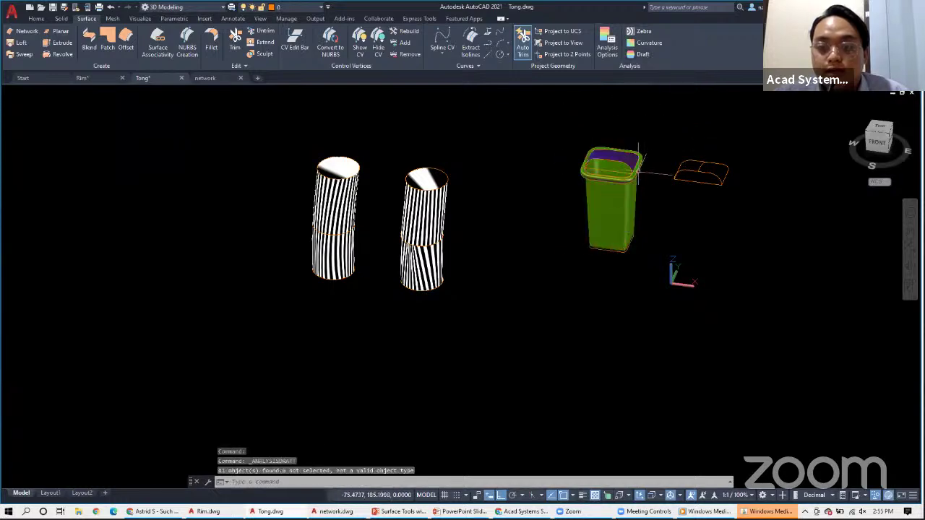
scroll(619, 179, up, 3)
scroll(619, 179, down, 2)
shift+middle_drag(619, 179, 611, 200)
scroll(658, 227, down, 2)
scroll(658, 227, up, 3)
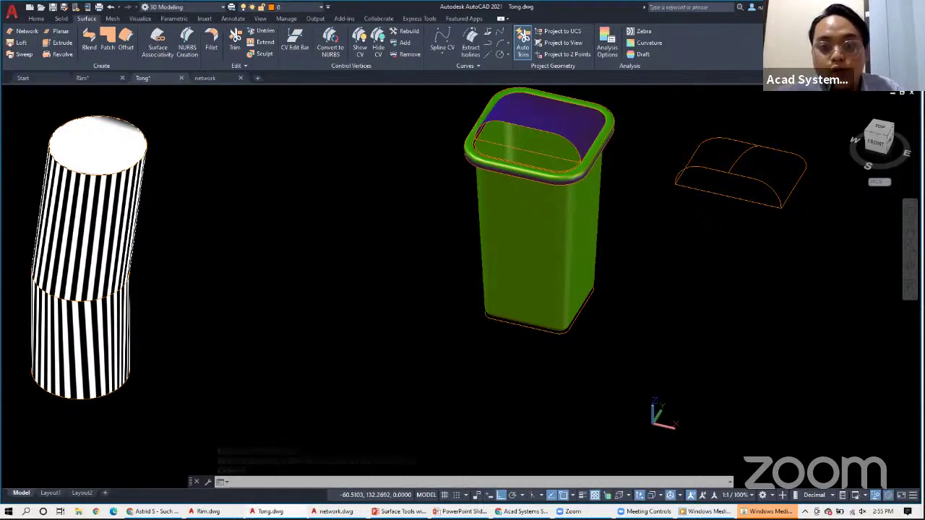
key(Escape)
shift+middle_drag(621, 224, 657, 189)
Set the draft angle colour mapping in the Analysis Options to a maximum of 5 and a minimum of -1.5.
click(605, 46)
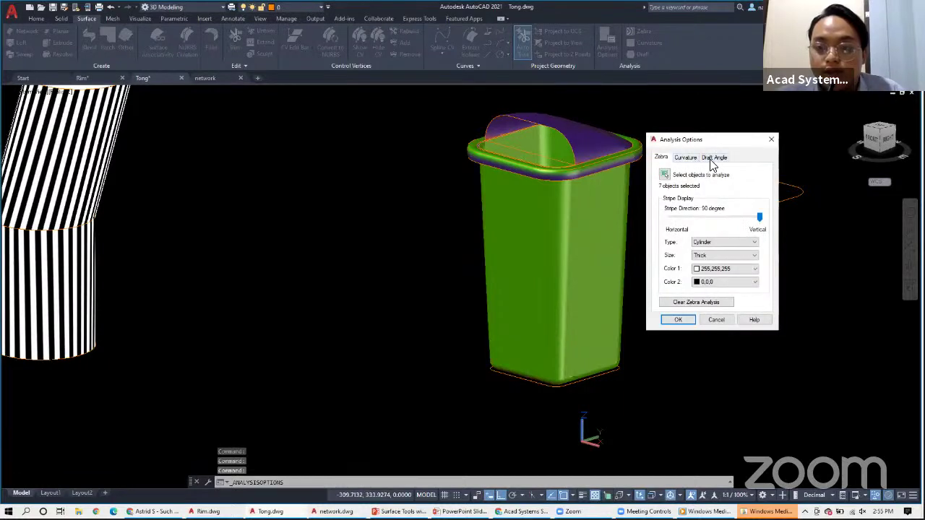
click(713, 158)
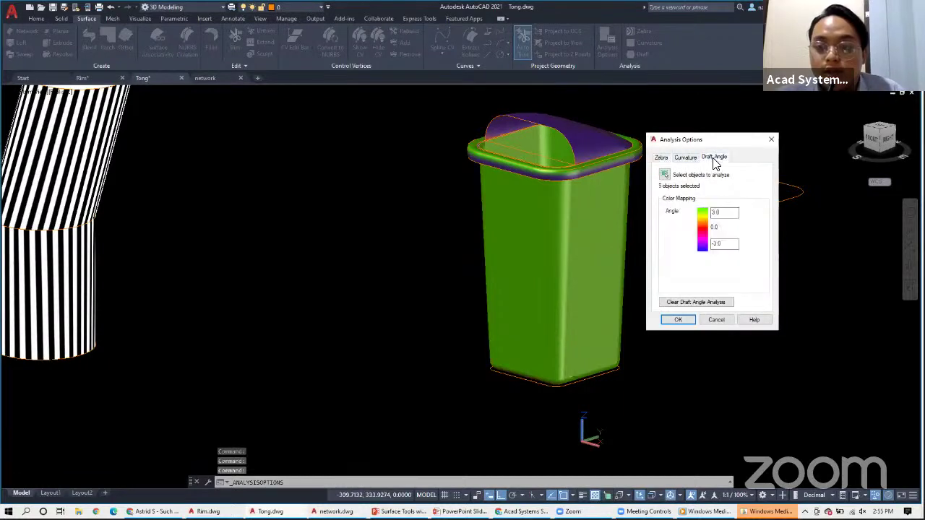
double_click(714, 214)
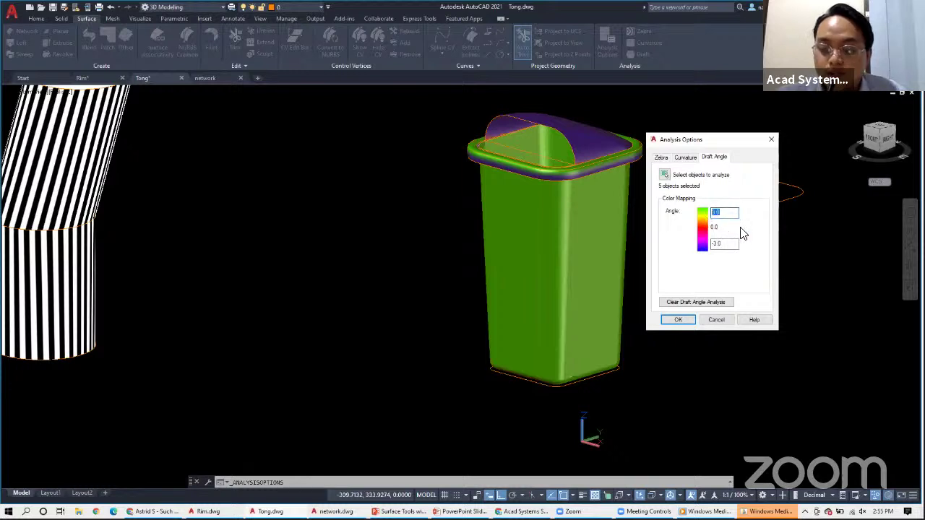
text(5)
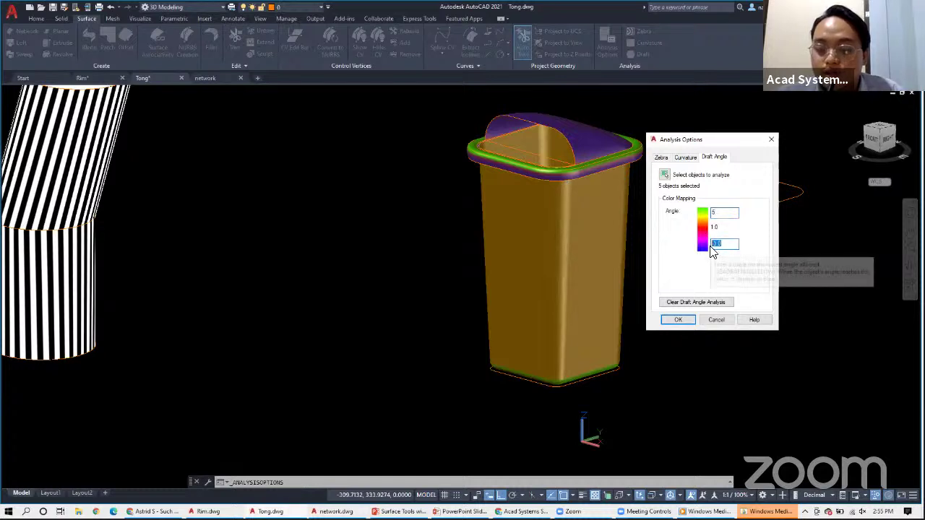
text(-)
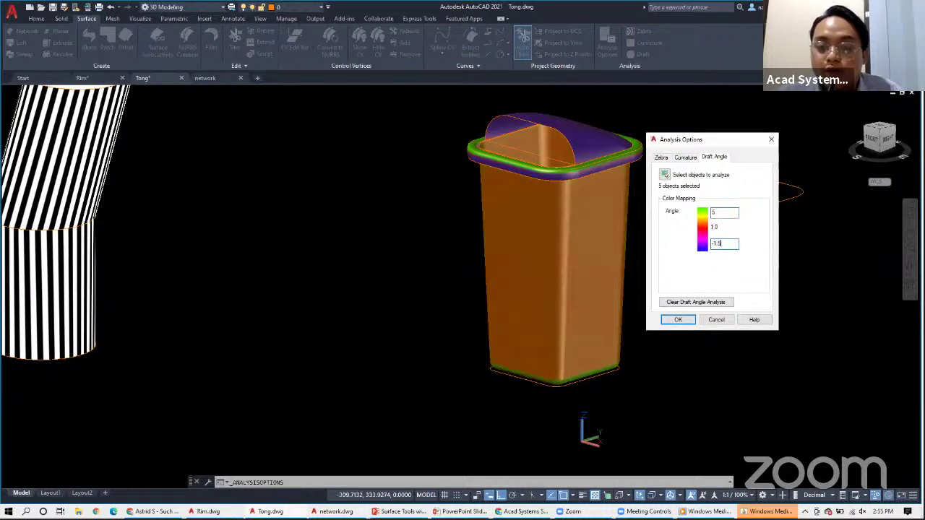
key(Return)
Examine the draft angle colours on the bin's body, rim and lid from different views.
scroll(628, 186, down, 2)
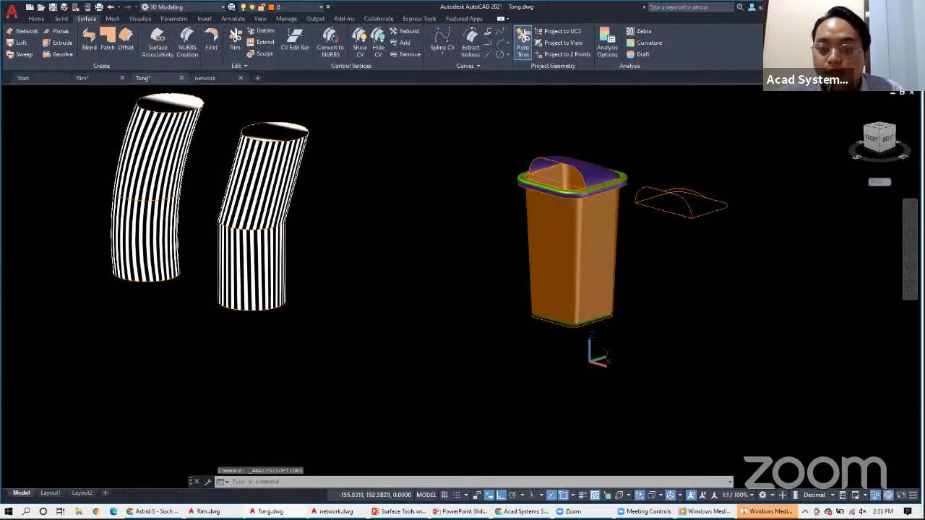
middle_drag(582, 213, 705, 321)
key(Escape)
click(671, 273)
shift+middle_drag(631, 239, 699, 236)
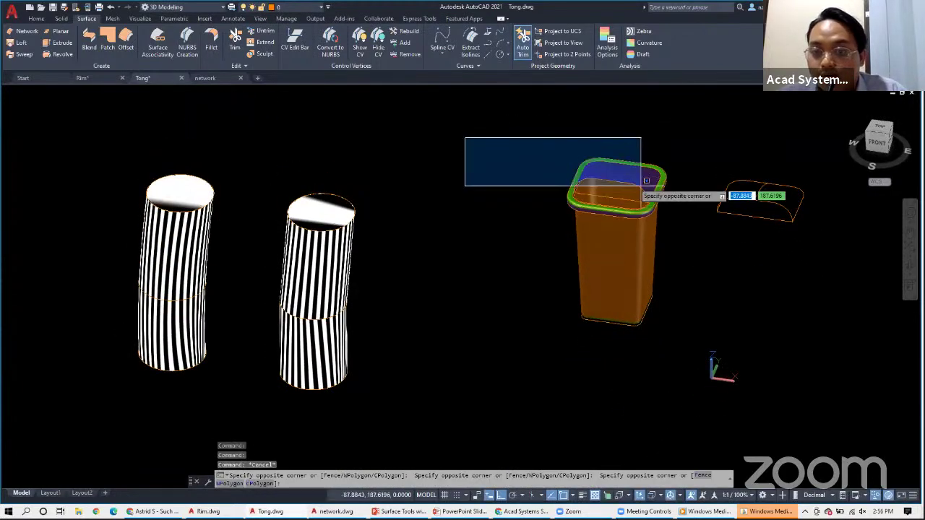
key(Escape)
scroll(602, 173, up, 3)
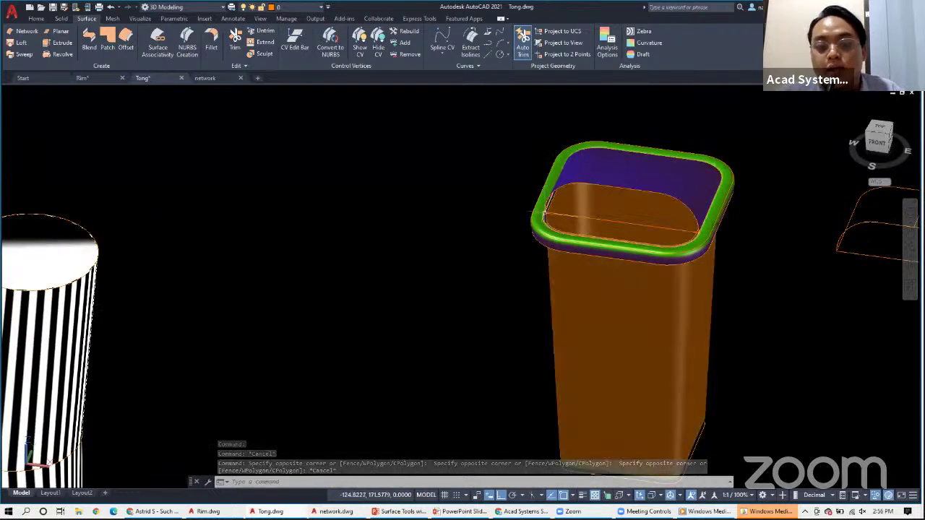
scroll(452, 166, down, 2)
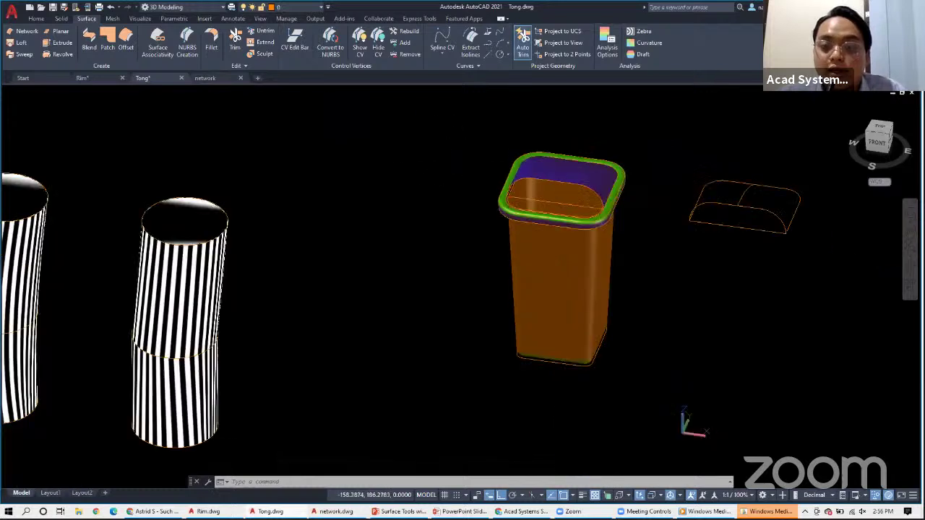
Apply curvature analysis to the bin's body surface.
click(568, 291)
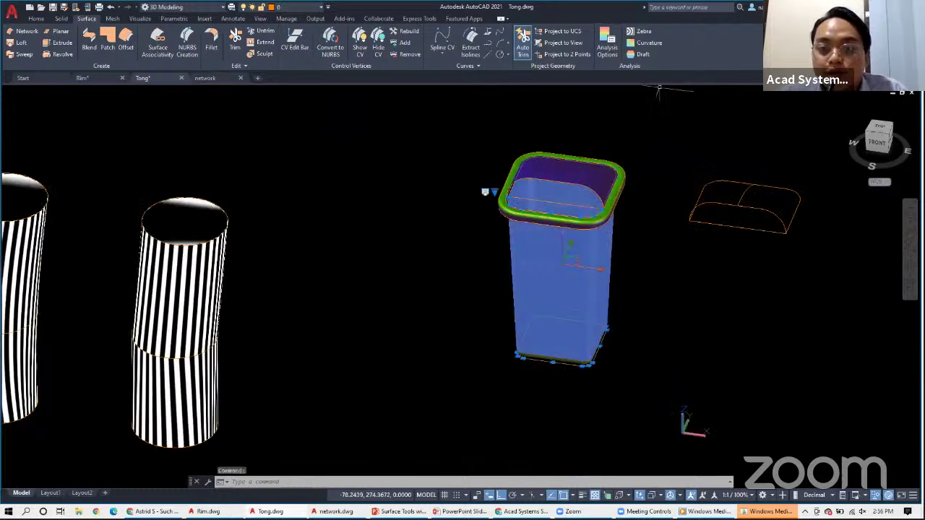
click(649, 43)
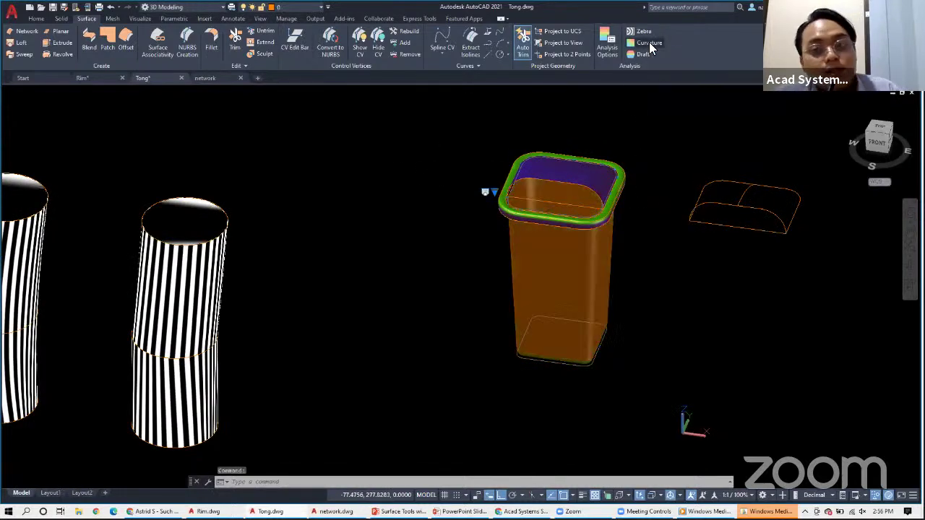
Set the bin body's curvature analysis to an automatic colour range with the Mean display style.
scroll(629, 217, up, 3)
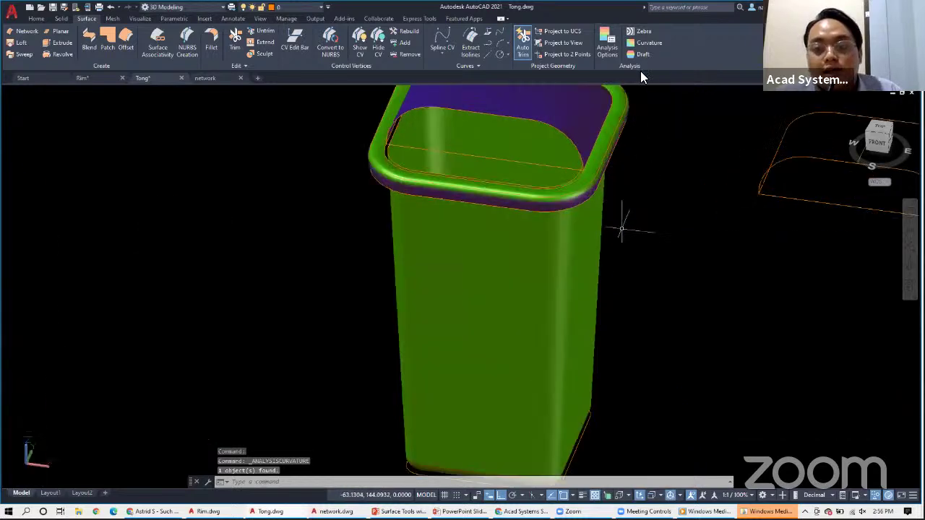
shift+middle_drag(600, 210, 636, 211)
scroll(634, 209, down, 3)
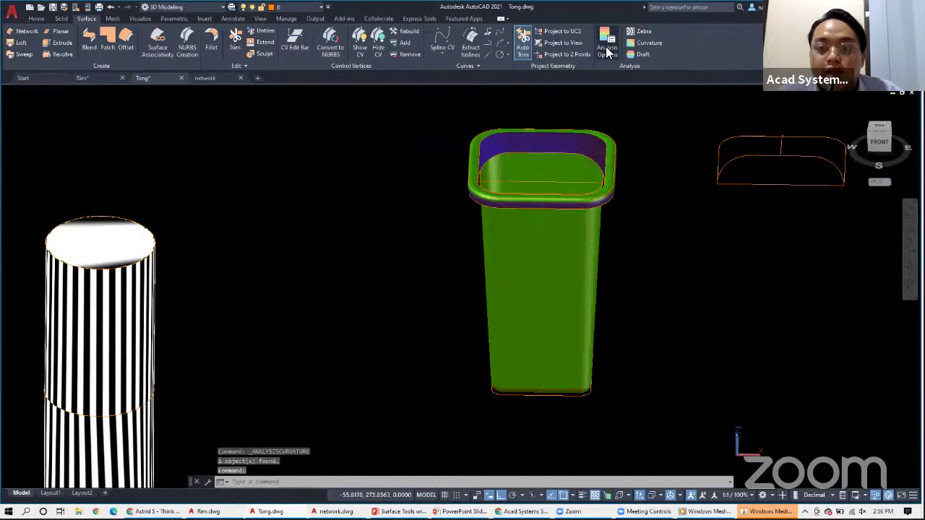
click(607, 52)
click(689, 159)
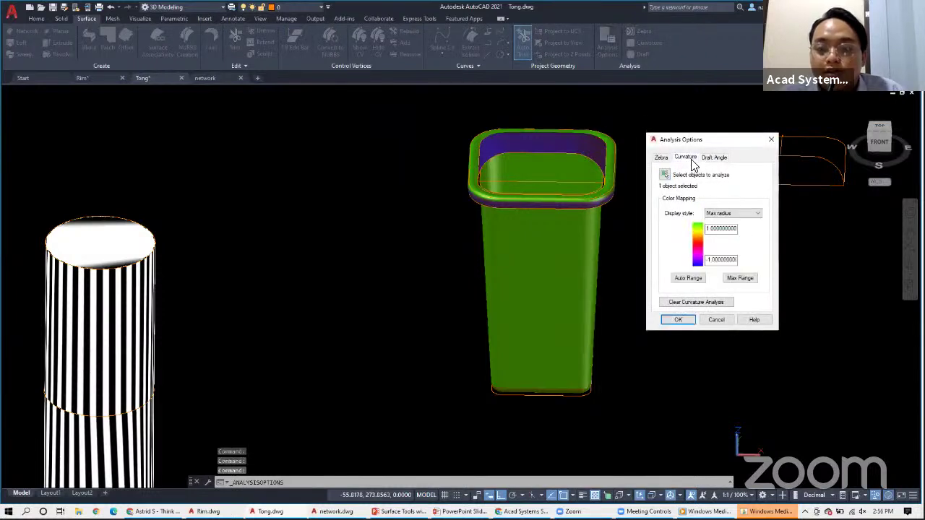
click(689, 279)
click(733, 213)
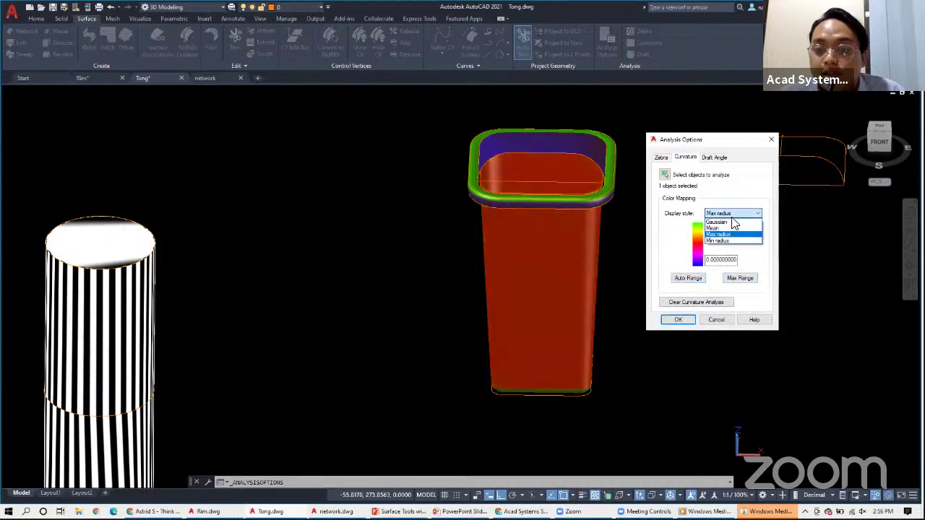
click(733, 230)
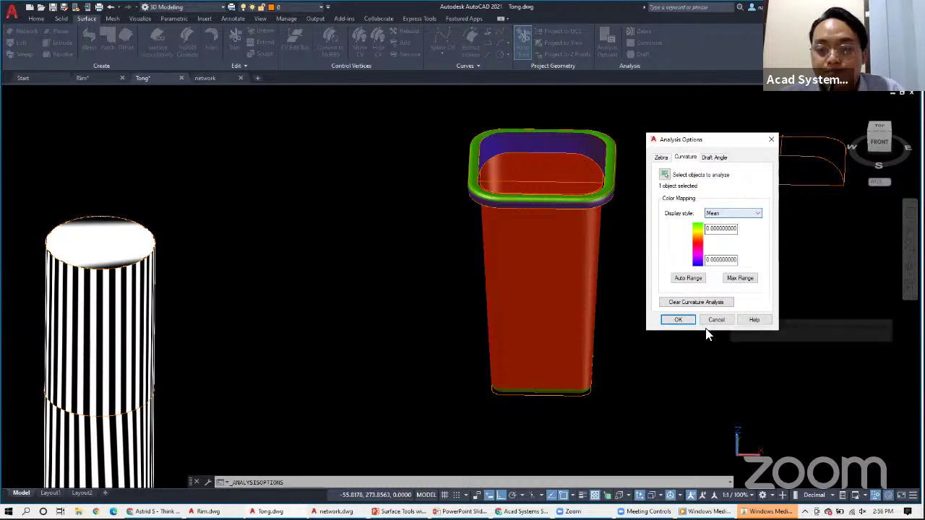
click(678, 319)
Examine the curvature colours on the bin's body from different views.
scroll(636, 266, down, 2)
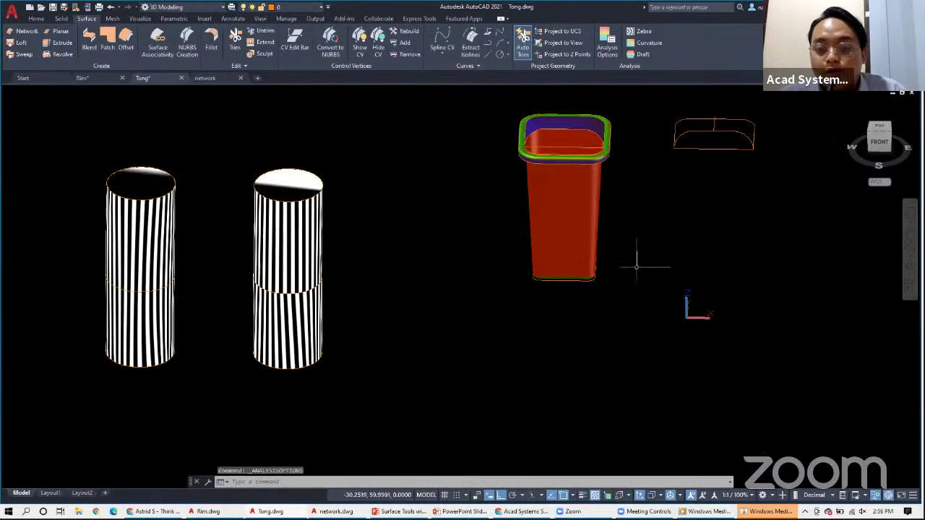
scroll(636, 264, up, 3)
scroll(614, 190, down, 2)
middle_drag(612, 194, 623, 244)
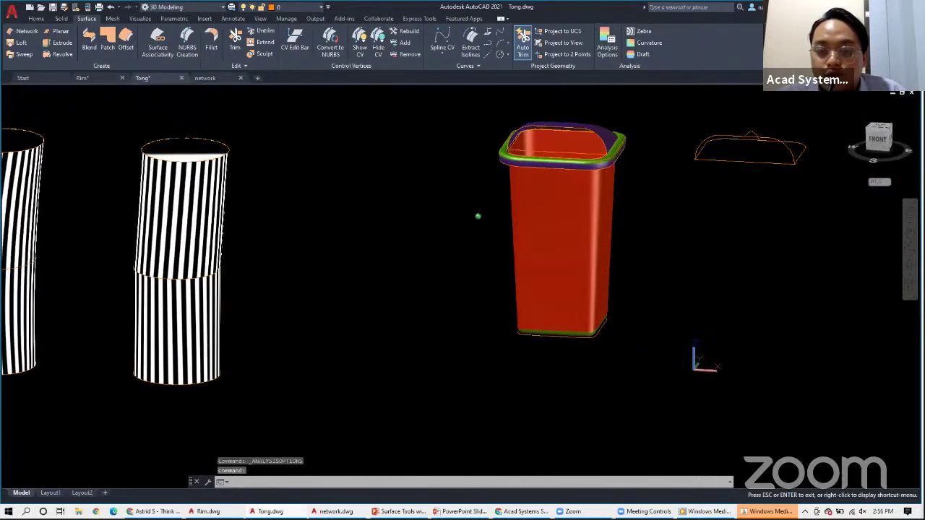
key(Escape)
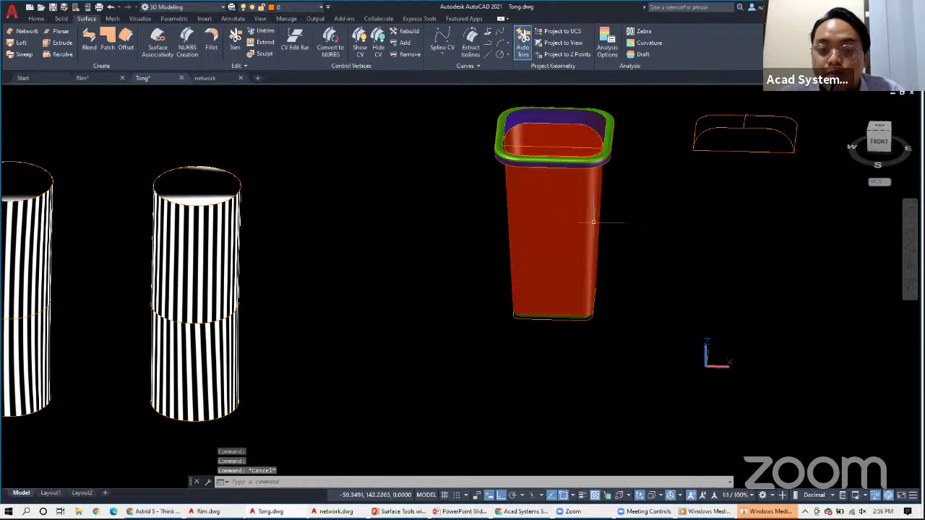
shift+middle_drag(566, 212, 609, 232)
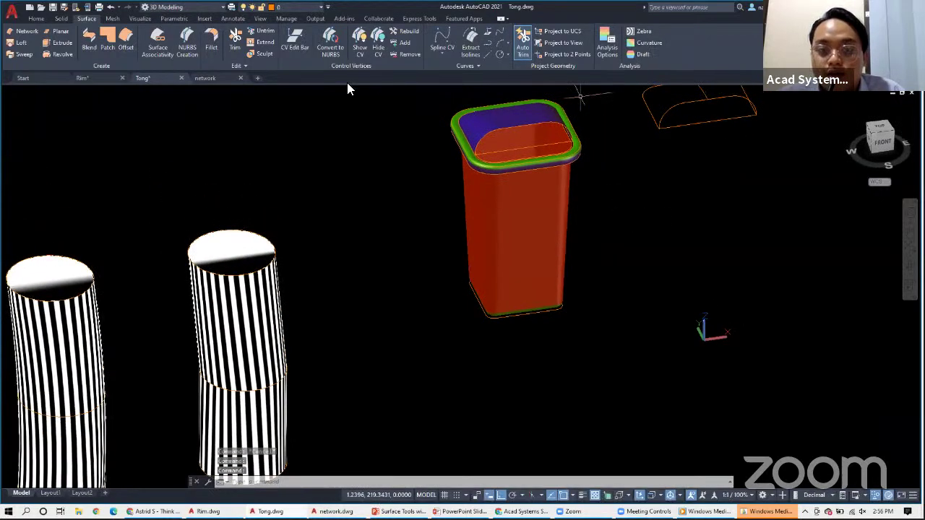
In the network drawing, create a network surface from the three curved profiles in the first direction and the two straight edges in the second.
click(205, 79)
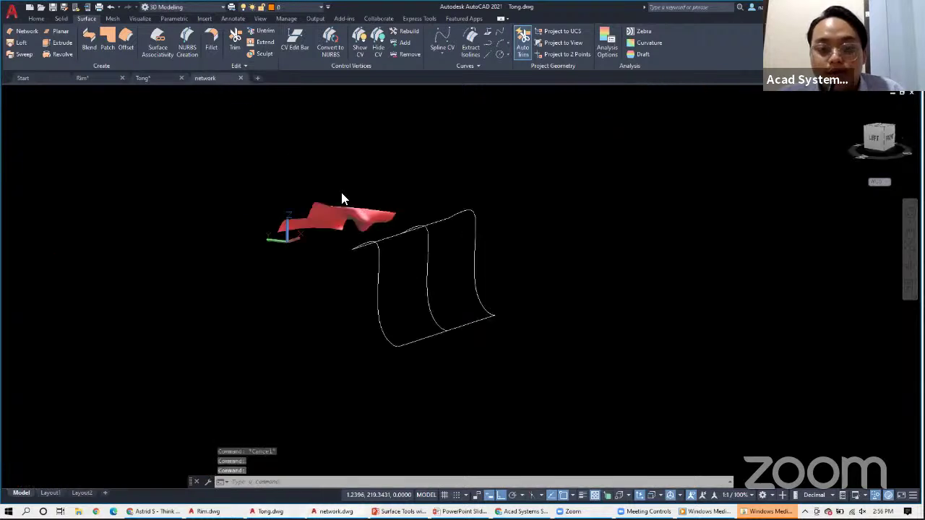
shift+middle_drag(423, 251, 553, 282)
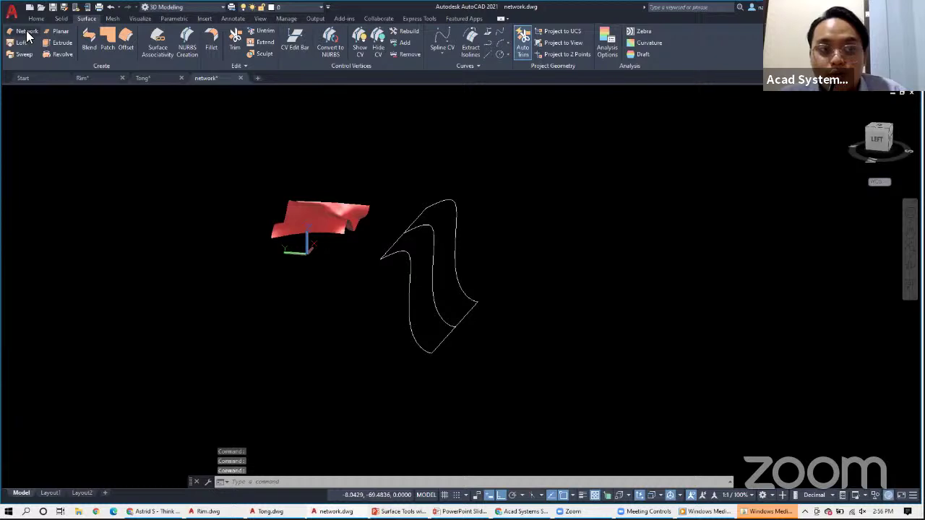
click(26, 32)
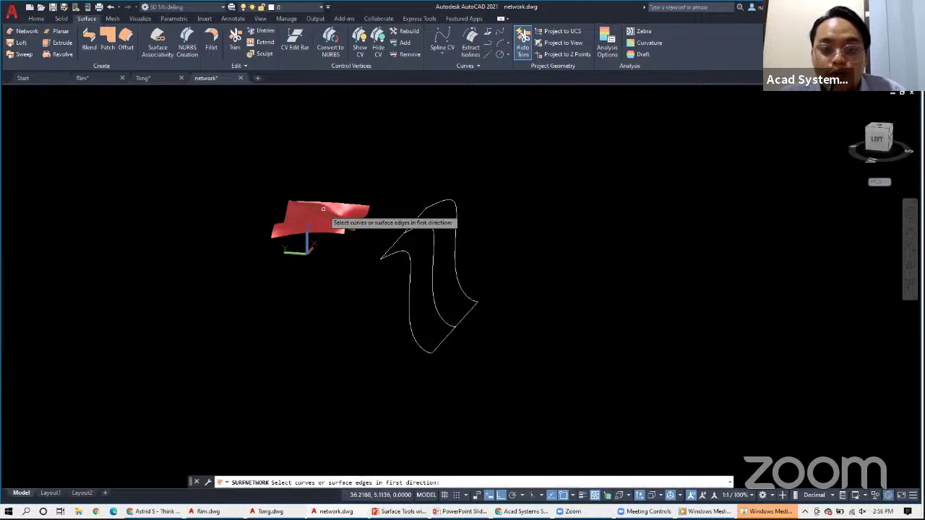
click(406, 254)
click(434, 227)
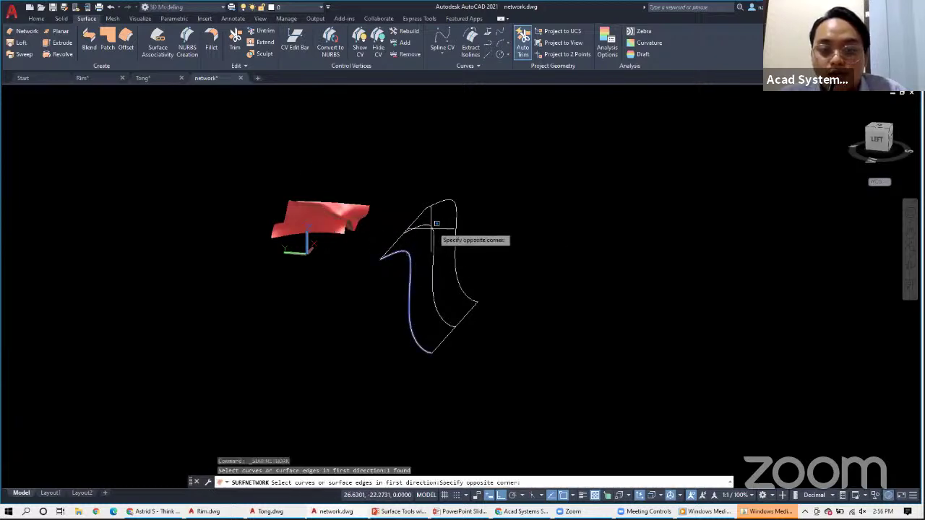
click(446, 205)
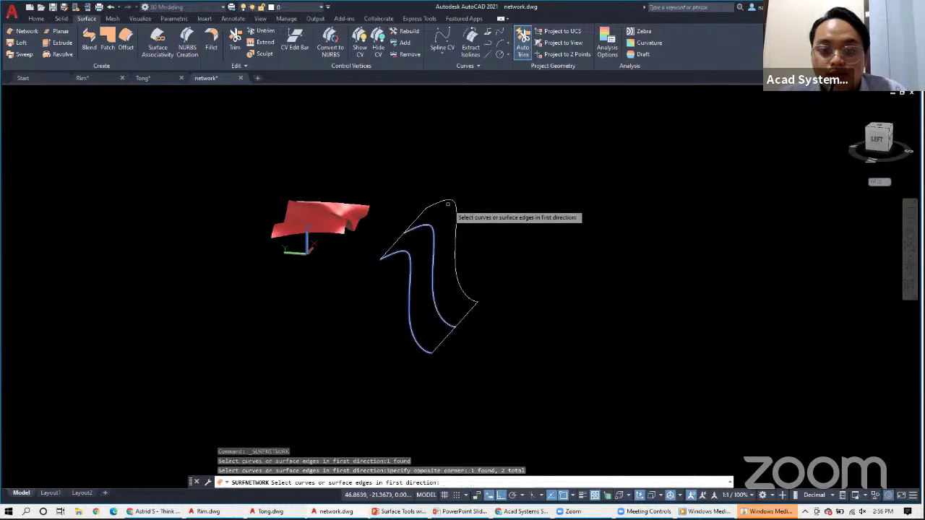
click(453, 209)
key(Return)
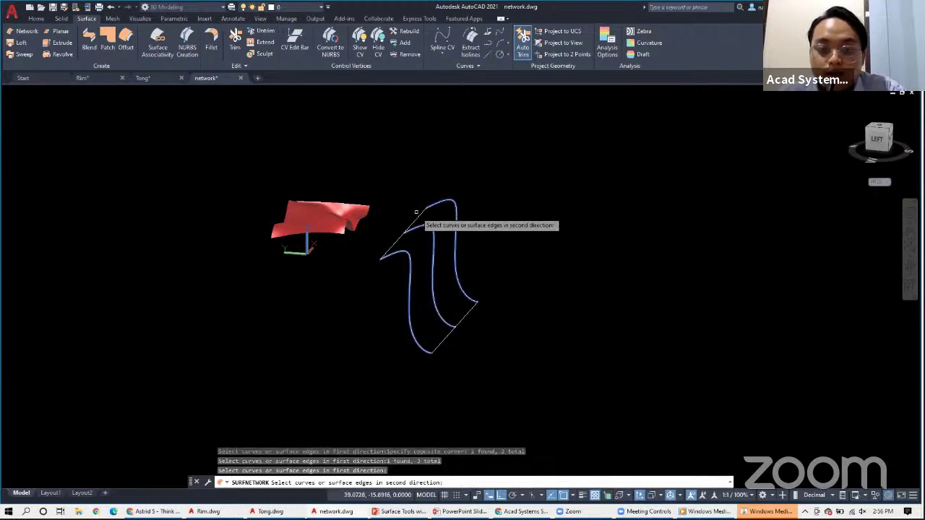
click(417, 219)
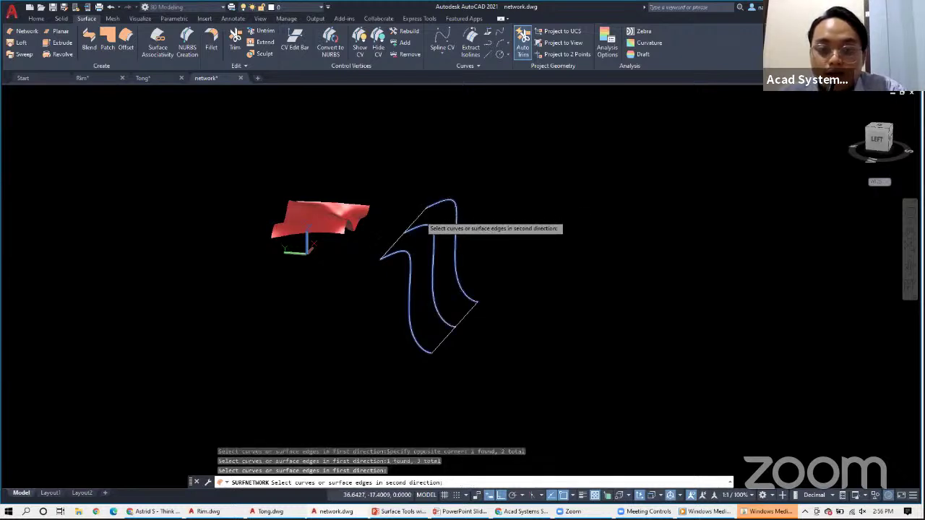
click(463, 306)
key(Return)
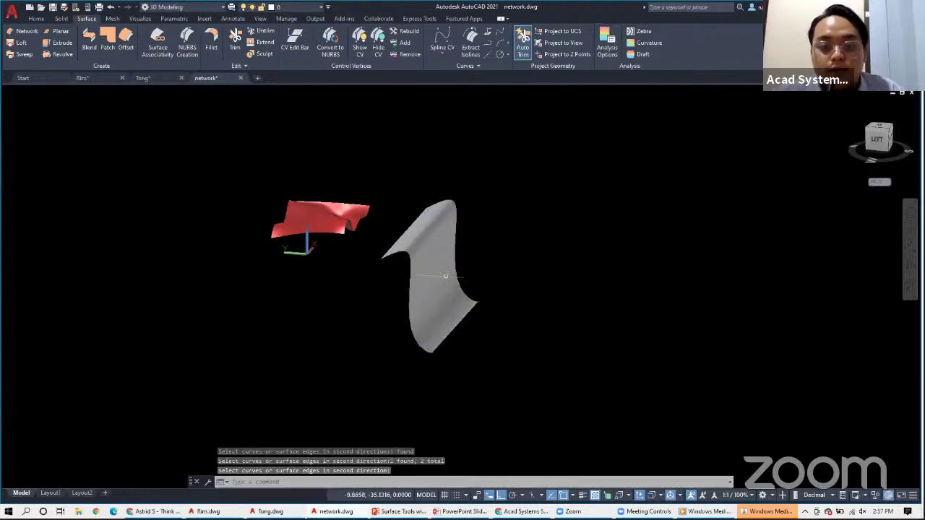
Apply curvature analysis to the new network surface.
shift+middle_drag(458, 264, 437, 256)
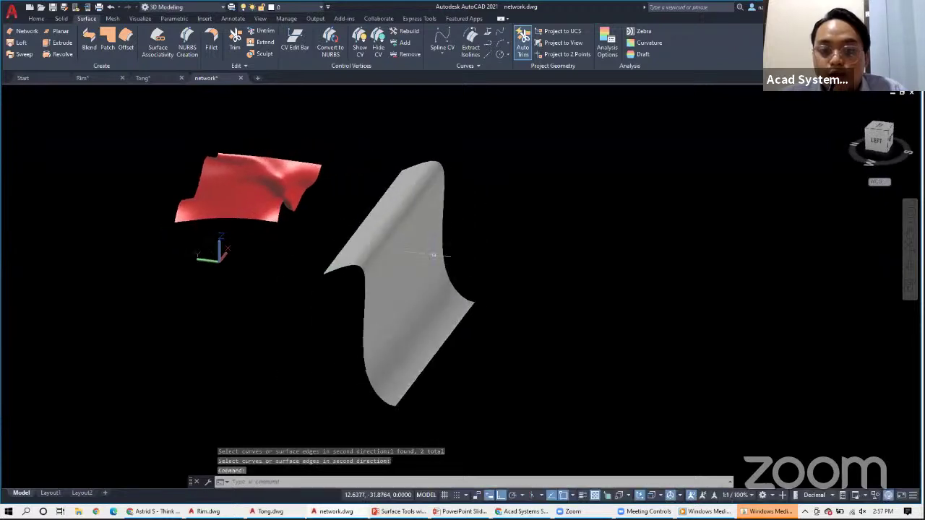
click(437, 257)
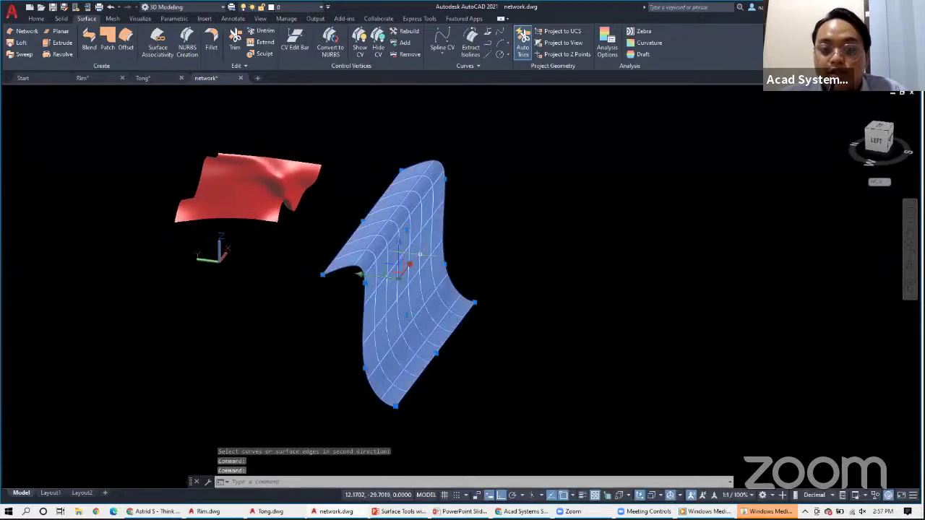
click(641, 44)
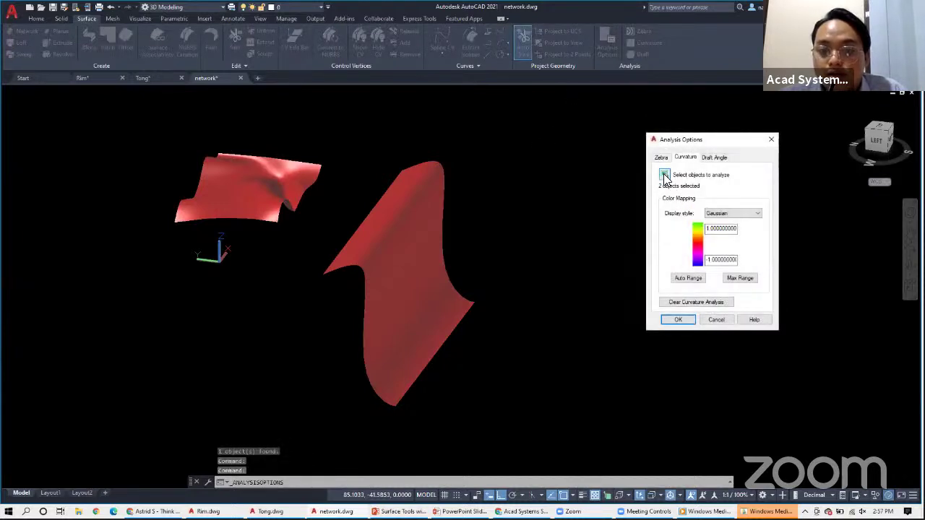
click(664, 176)
click(416, 224)
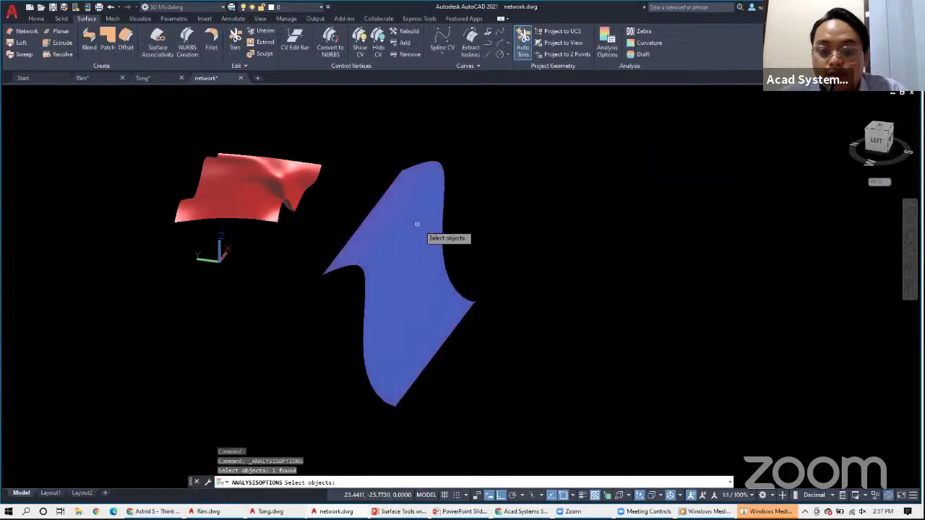
key(Return)
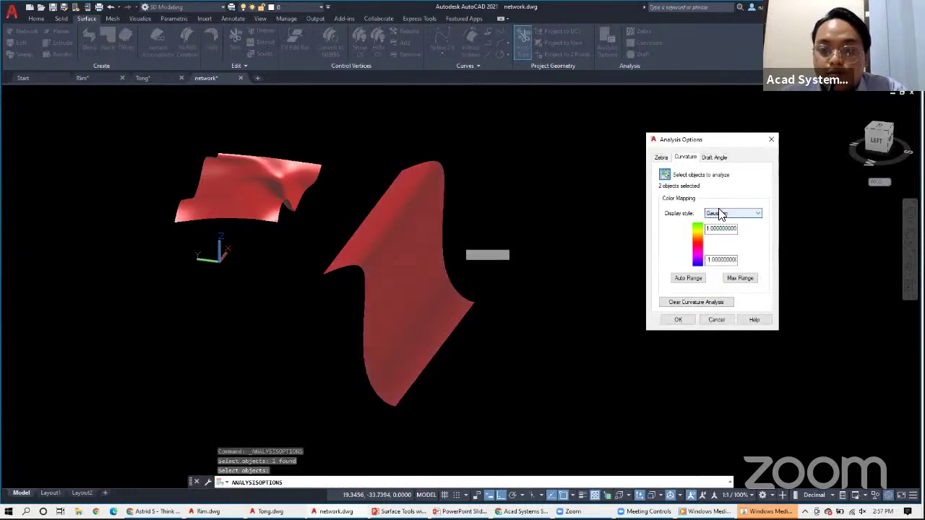
click(711, 301)
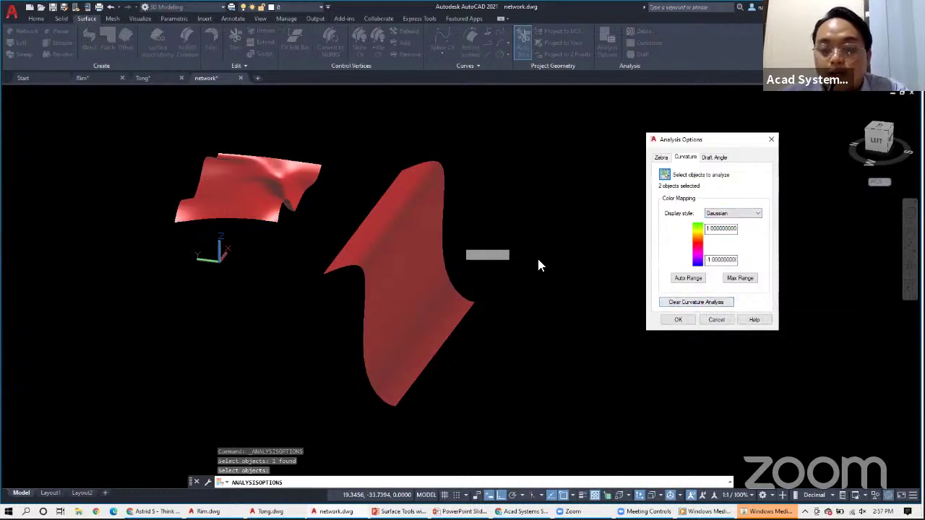
click(686, 302)
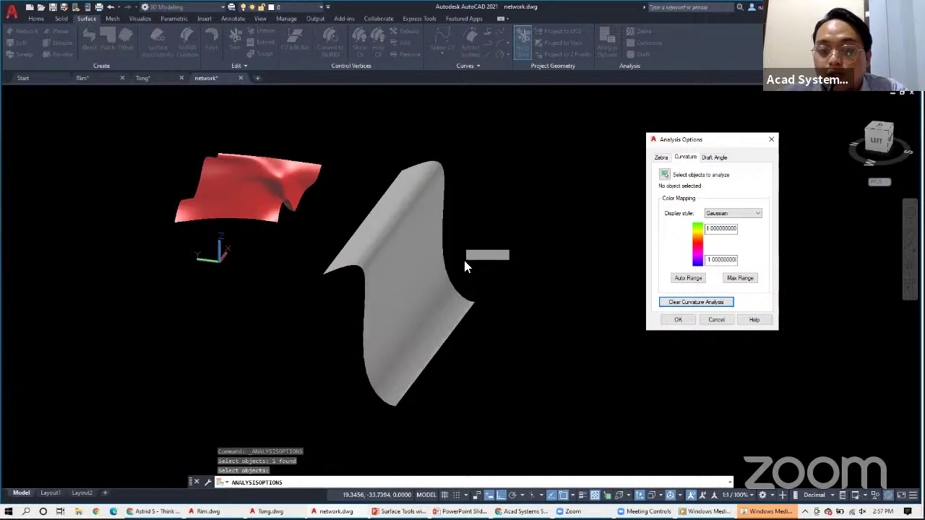
key(Escape)
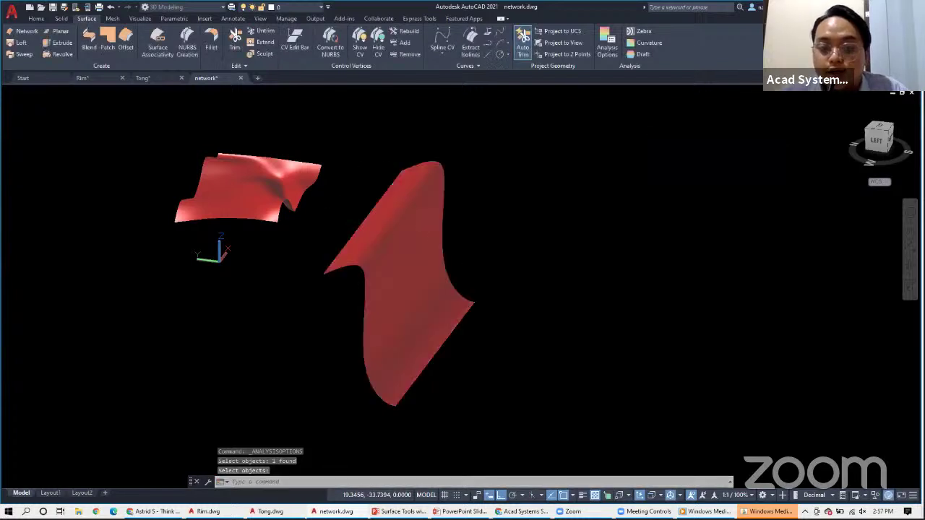
Set the network surface's curvature analysis to the Mean display style with an automatic range, overriding the maximum value with 3.
click(398, 244)
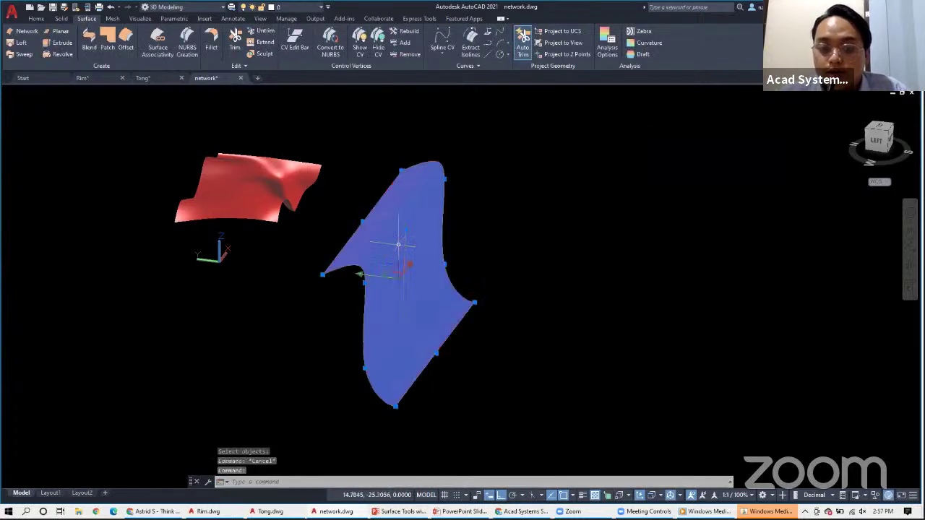
click(609, 45)
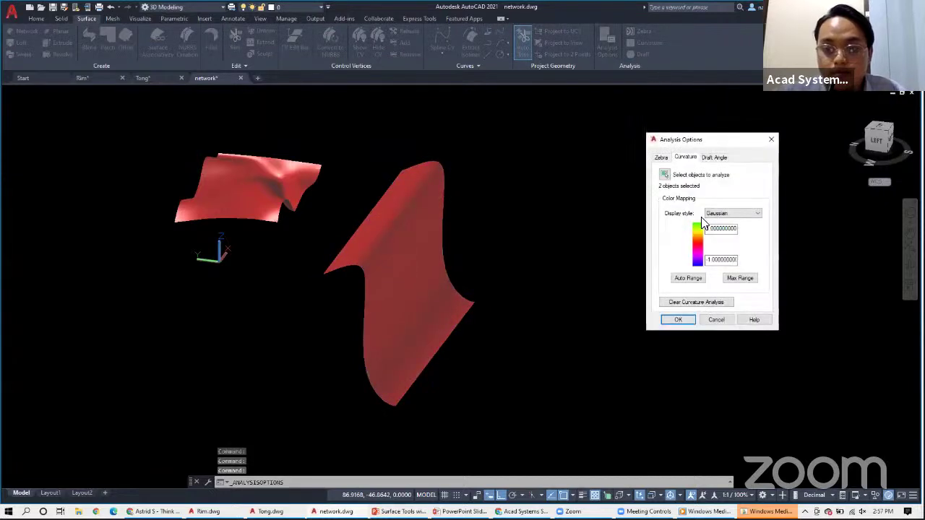
click(729, 213)
click(722, 226)
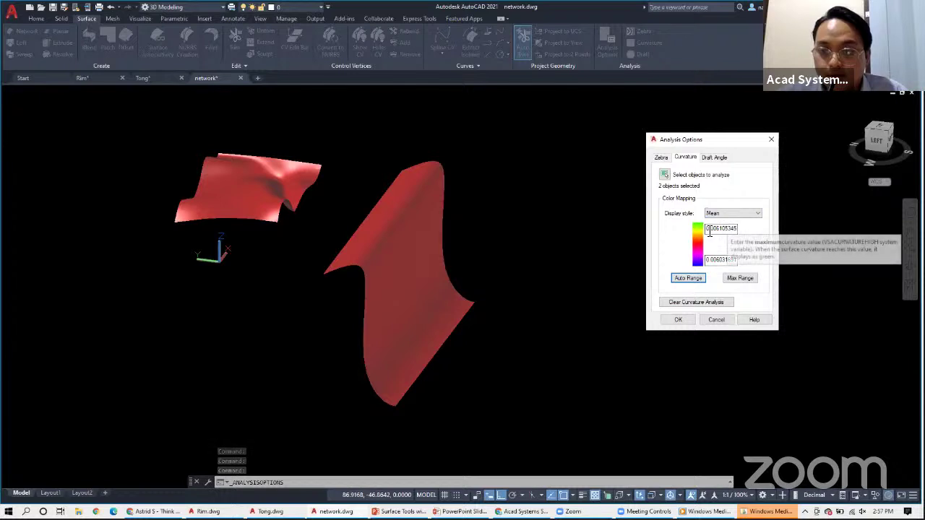
drag(707, 231, 751, 231)
text(3)
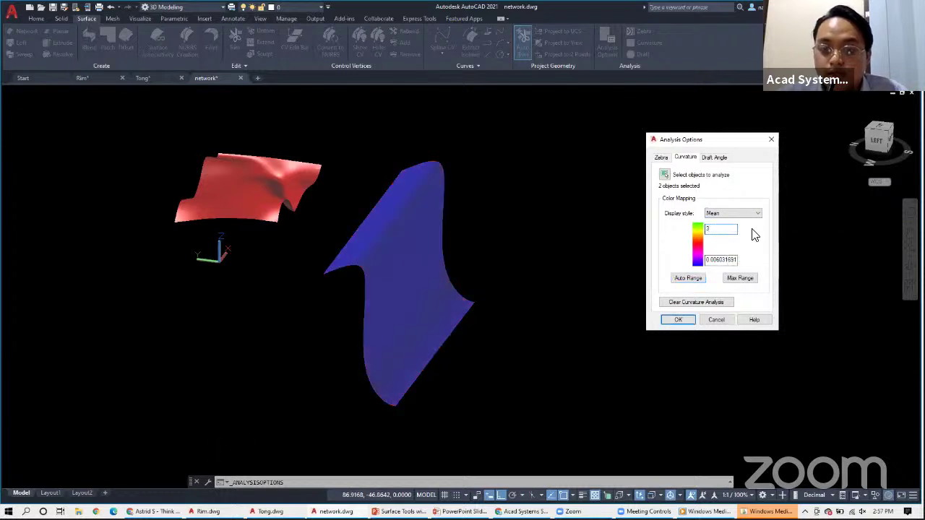
key(Return)
Examine the curvature colours on the network surface from different views.
mouse_move(476, 243)
shift+middle_down()
mouse_move(495, 206)
mouse_move(578, 157)
shift+middle_up()
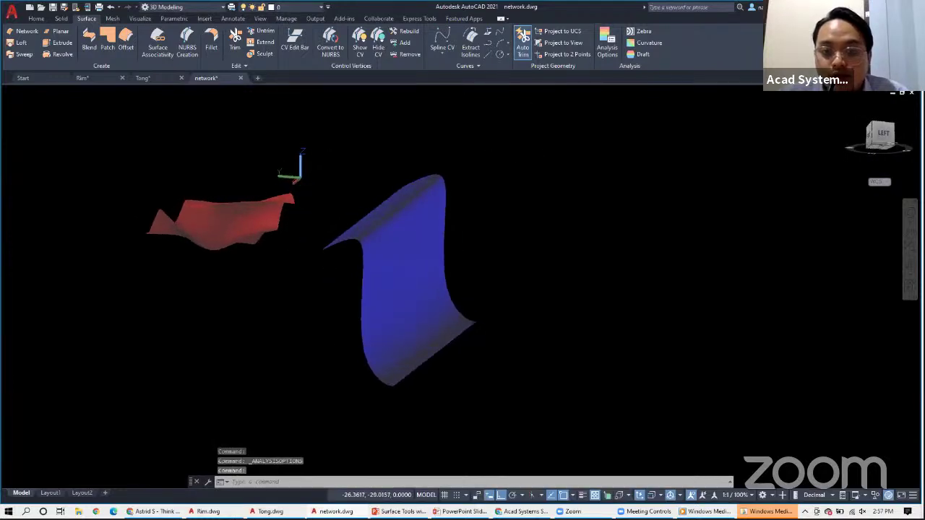
shift+middle_drag(523, 137, 526, 147)
shift+middle_drag(547, 181, 431, 258)
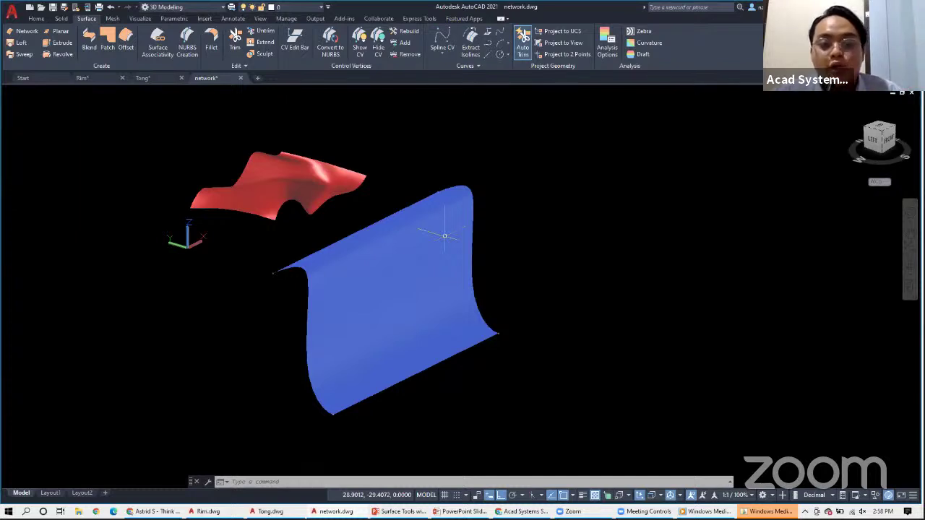
scroll(542, 181, down, 2)
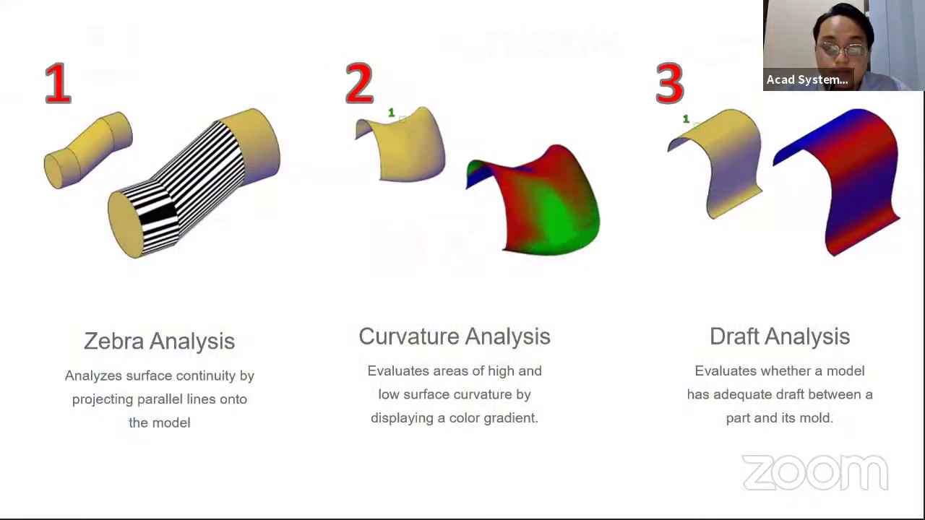
key(Right)
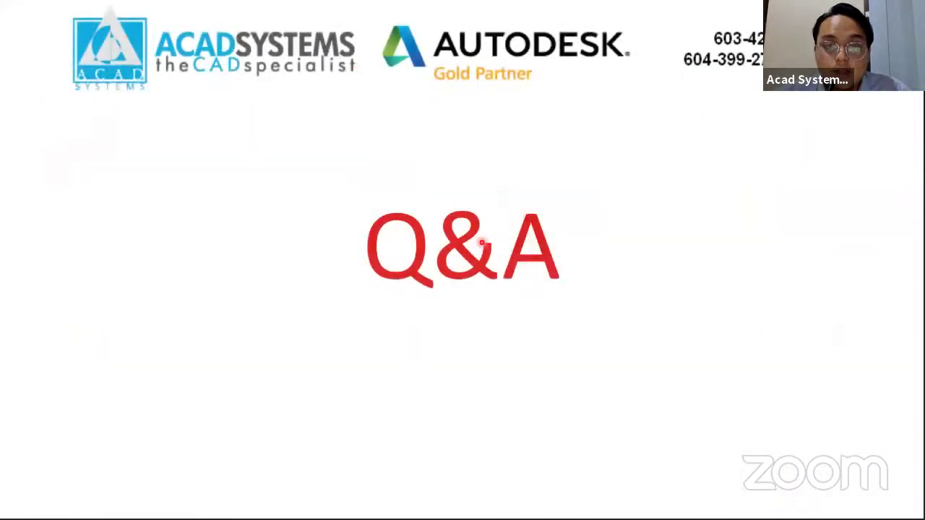